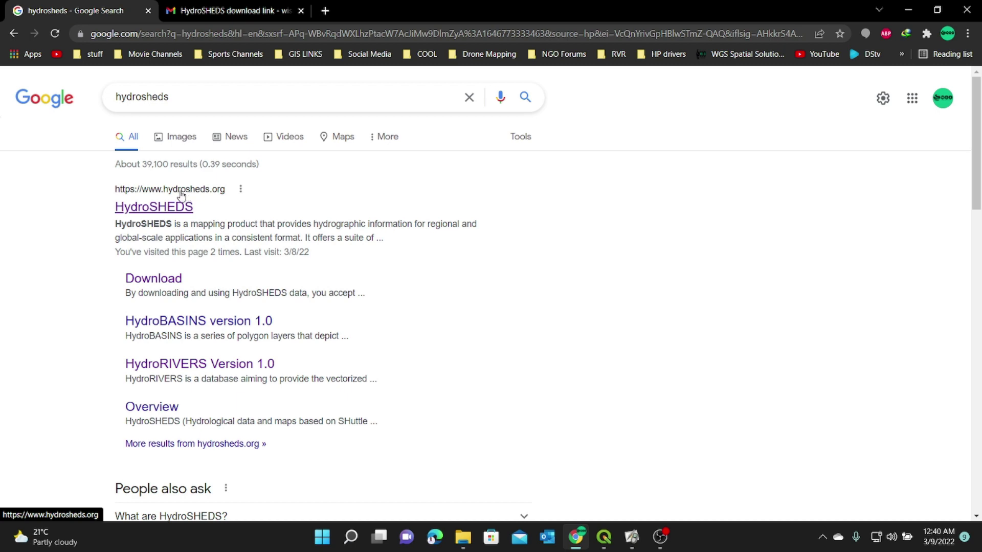
# Open the HydroSHEDS website from the search results and go to its HydroBASINS page.
pyautogui.click(170, 210)
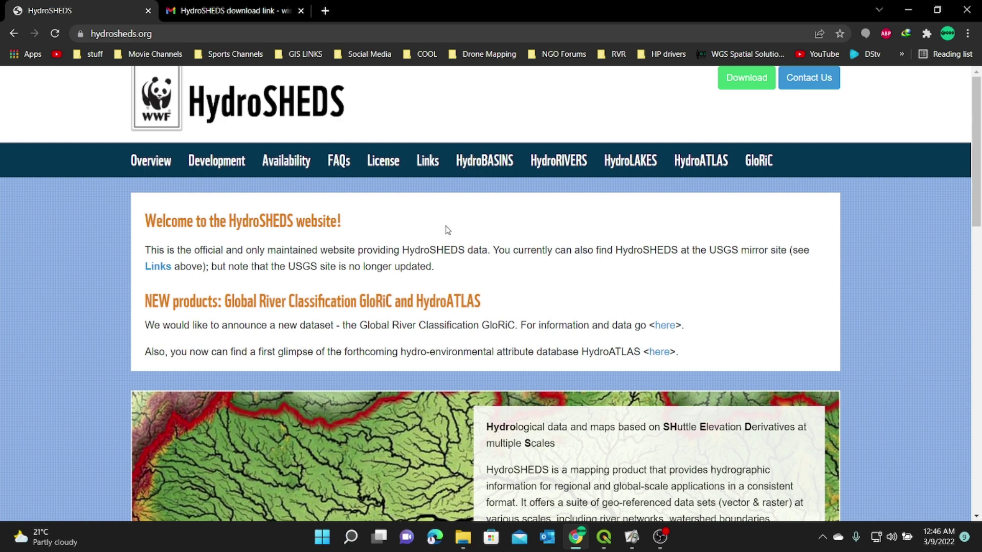
pyautogui.scroll(-4, 484, 220)
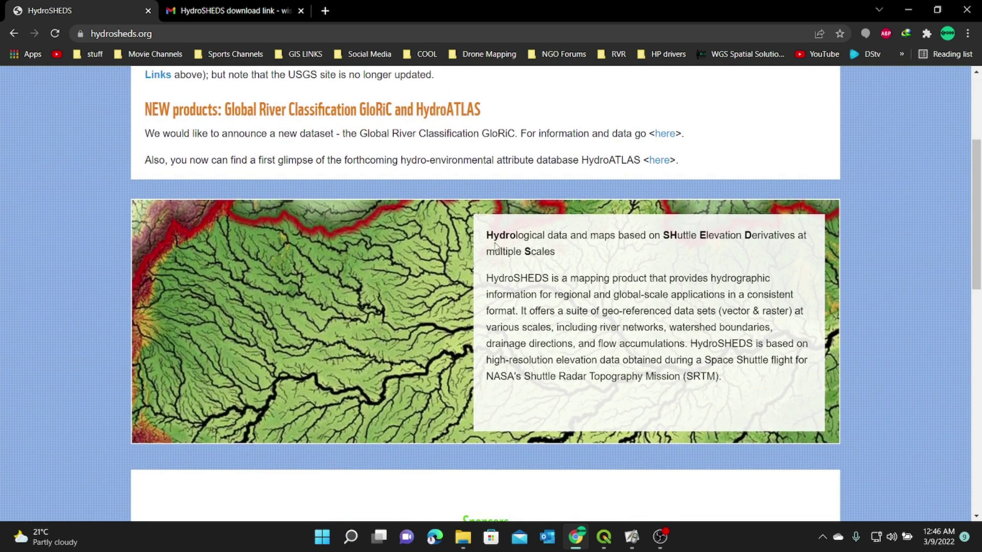
pyautogui.scroll(3, 491, 246)
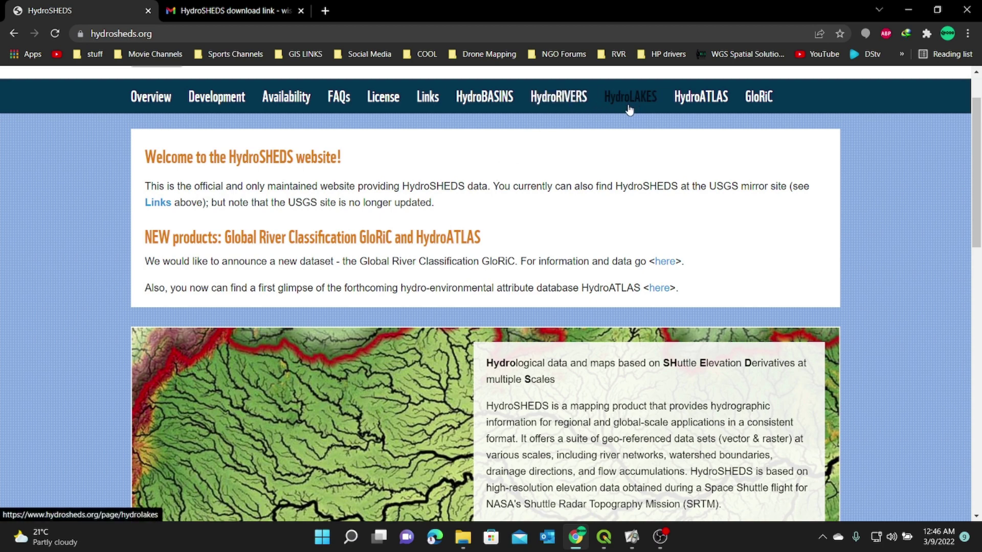
pyautogui.click(495, 99)
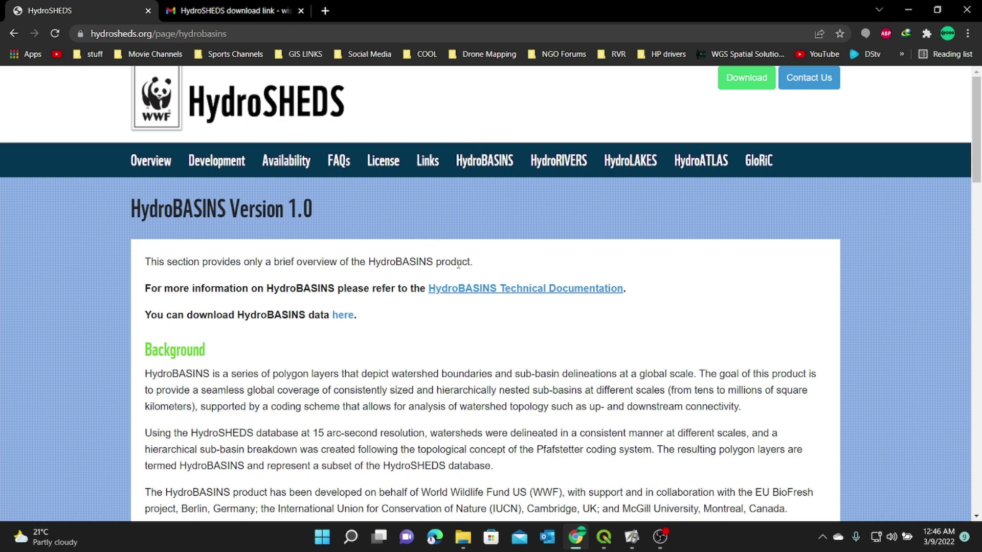
# Look through the HydroBASINS Version 1.0 background and methods, and open the HydroBASINS data download page.
pyautogui.scroll(-3, 406, 249)
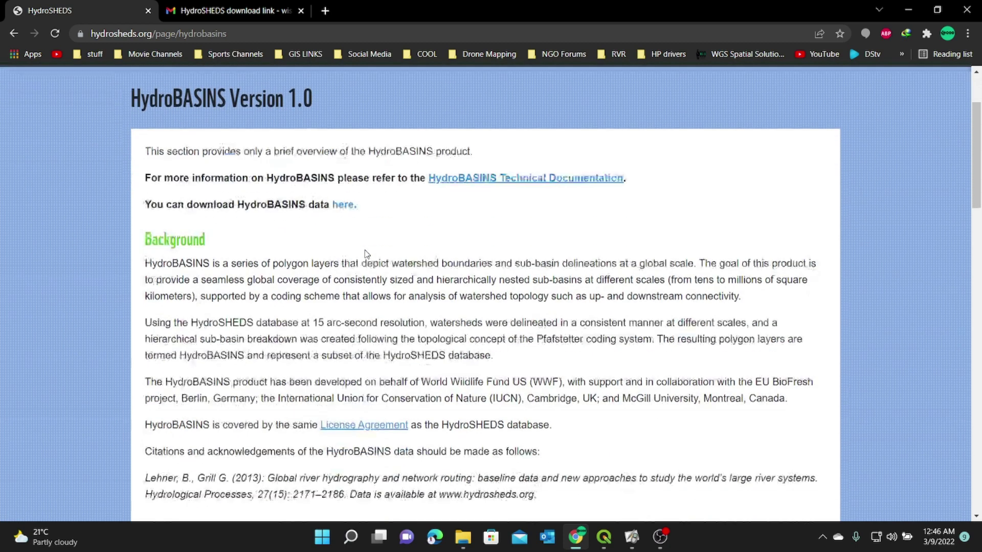
pyautogui.scroll(-3, 663, 289)
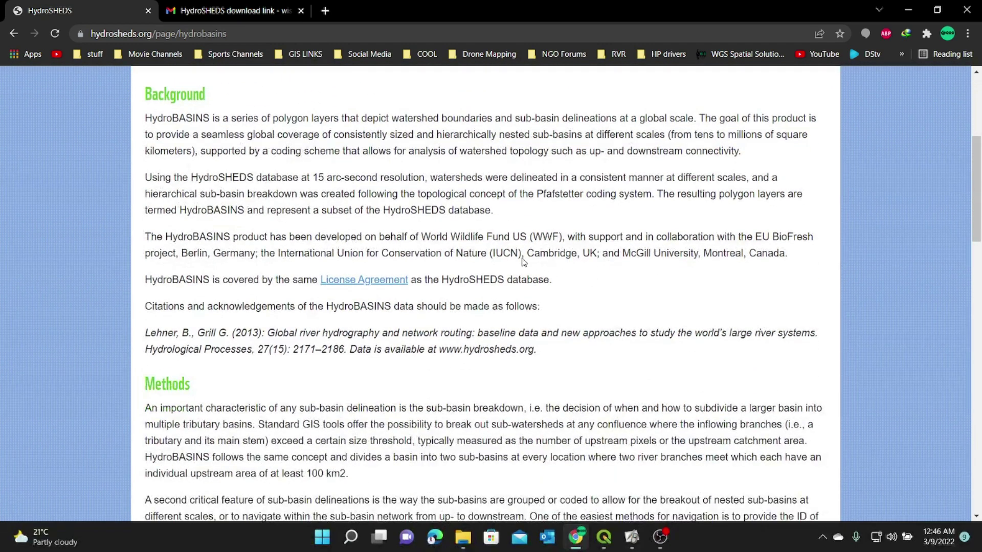
pyautogui.scroll(-6, 484, 248)
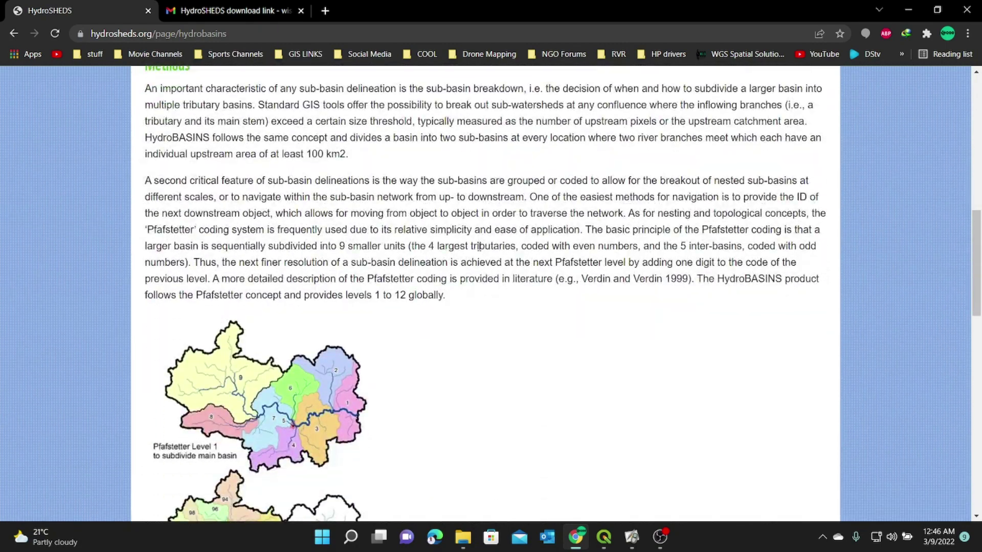
pyautogui.scroll(4, 479, 246)
pyautogui.scroll(6, 479, 246)
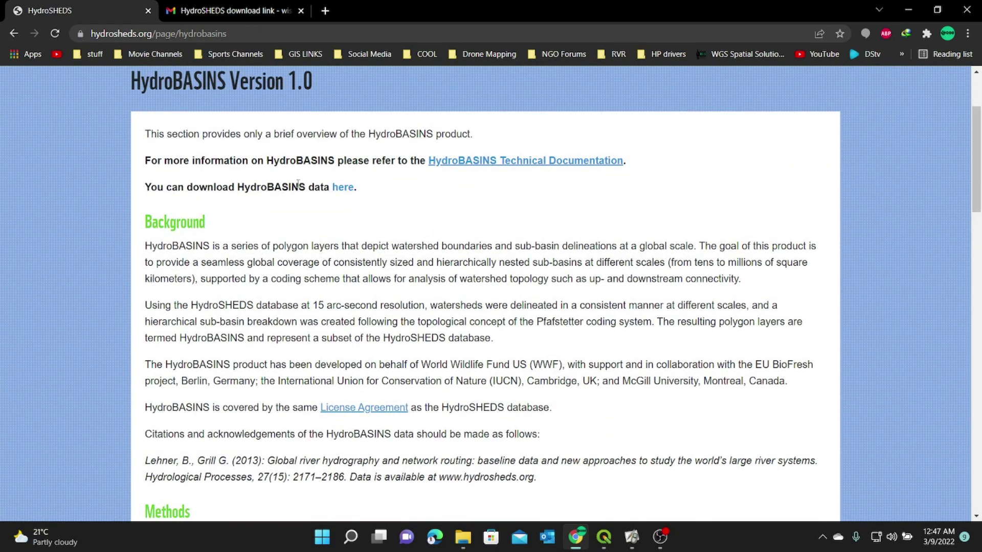
pyautogui.click(343, 189)
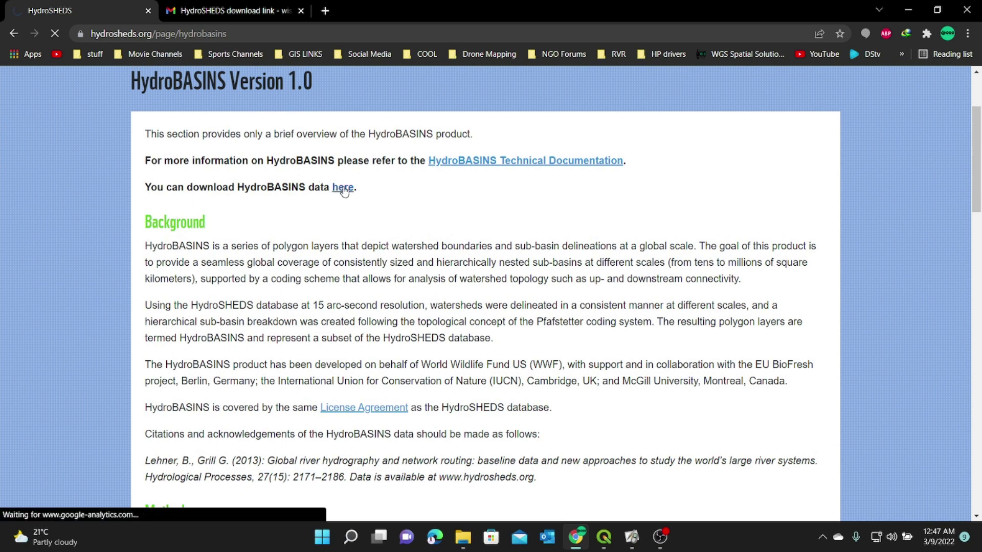
# Try to request a download of the entire HydroBASINS dataset.
pyautogui.scroll(-3, 210, 261)
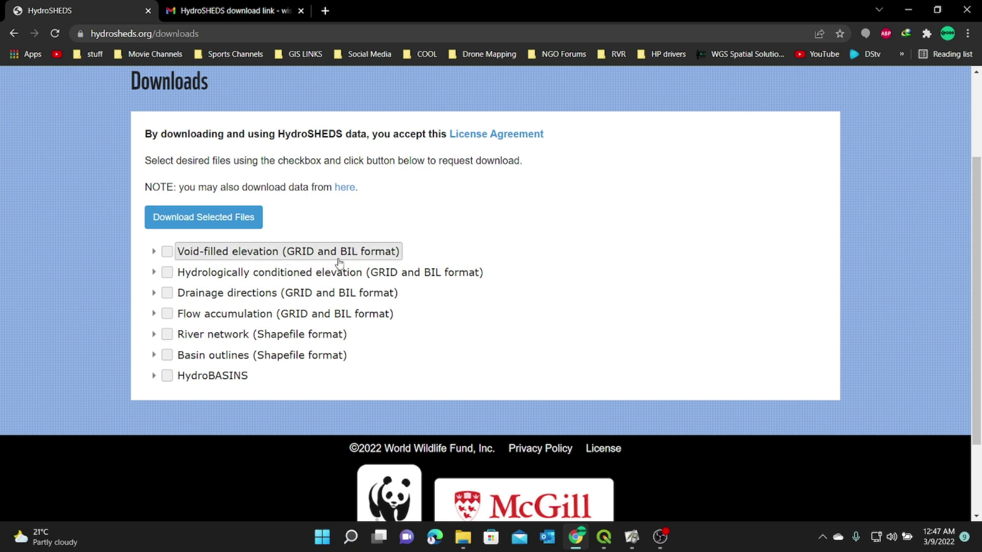
pyautogui.scroll(-1, 297, 294)
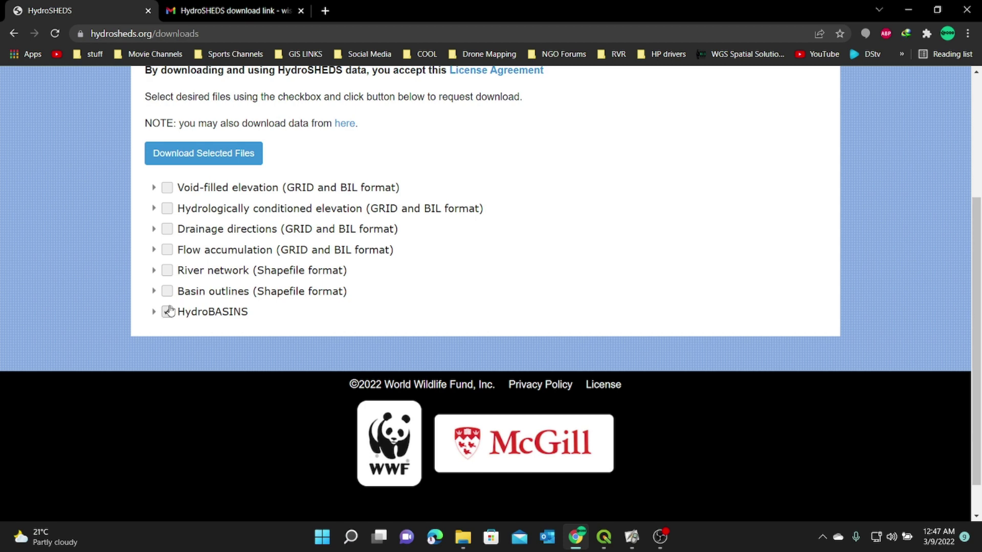
pyautogui.click(219, 160)
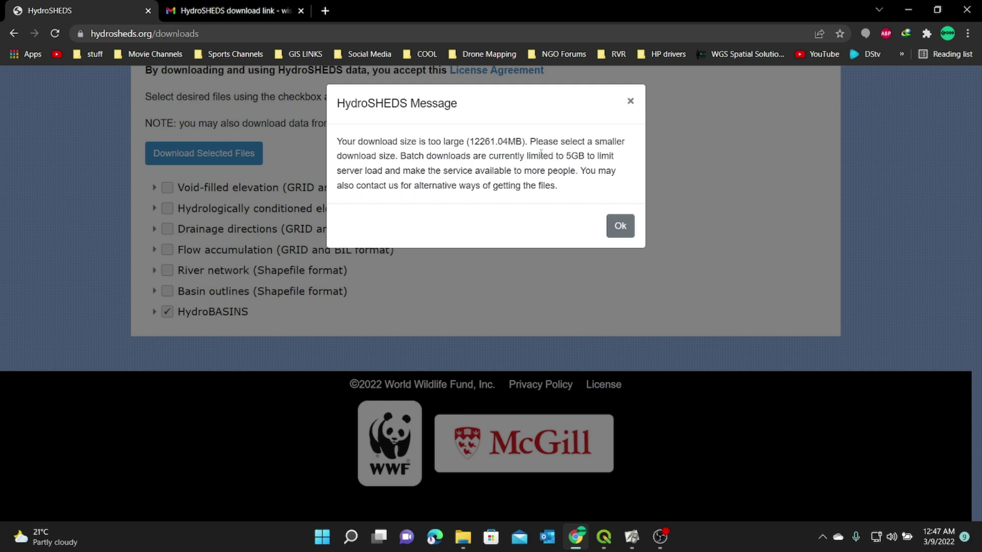
pyautogui.click(630, 101)
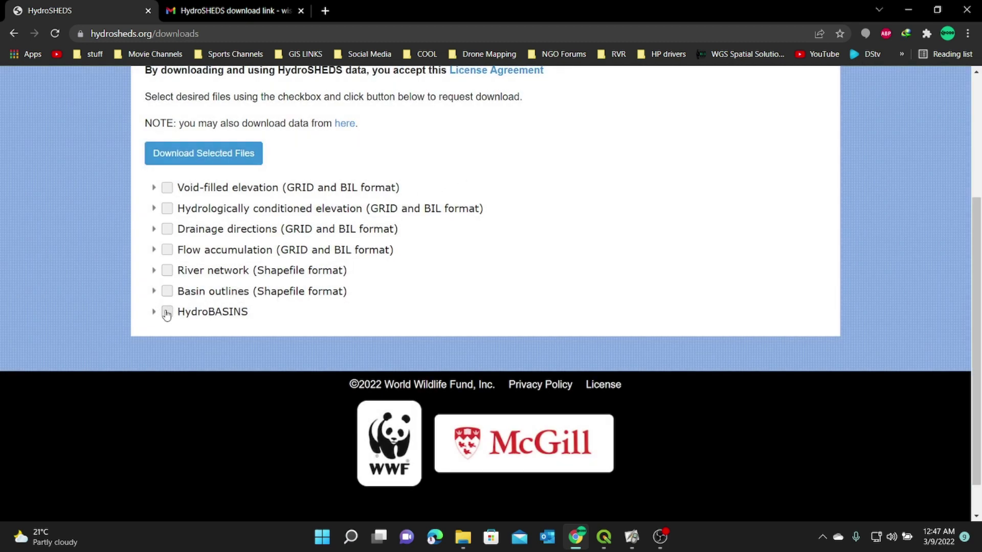
# Expand the HydroBASINS category to show its dataset variants.
pyautogui.click(153, 312)
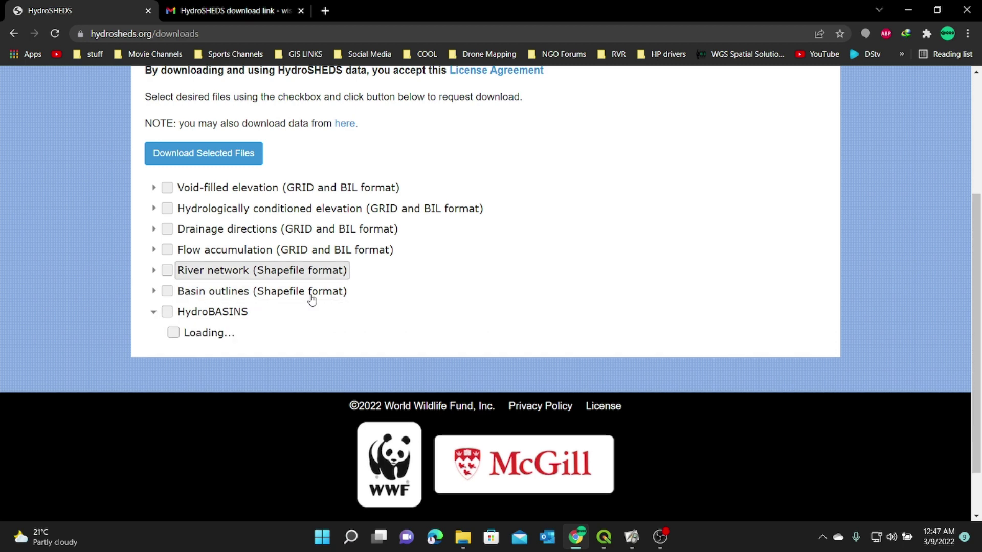
pyautogui.scroll(-2, 328, 312)
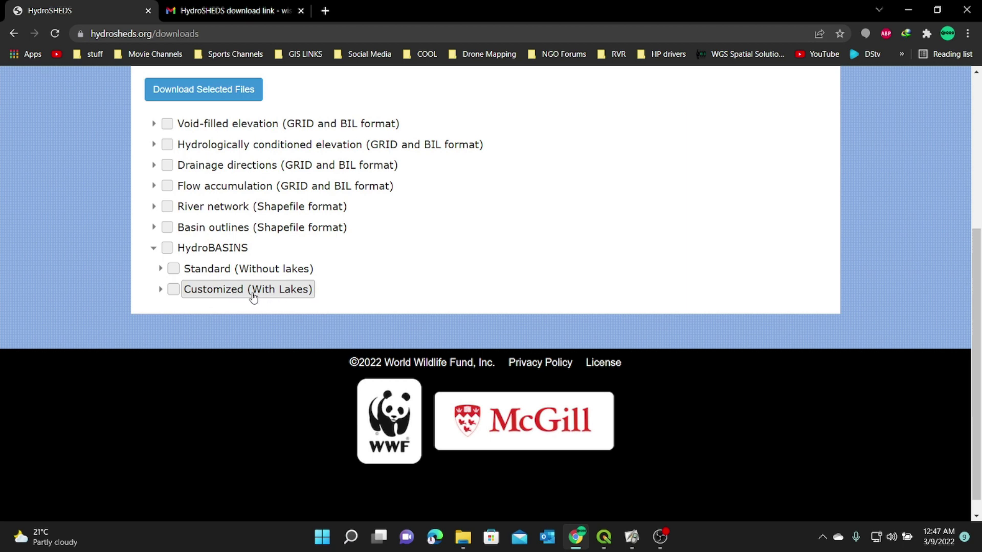
# Try to request a download of all Standard (Without lakes) HydroBASINS files, and clear that selection.
pyautogui.click(173, 269)
pyautogui.click(232, 98)
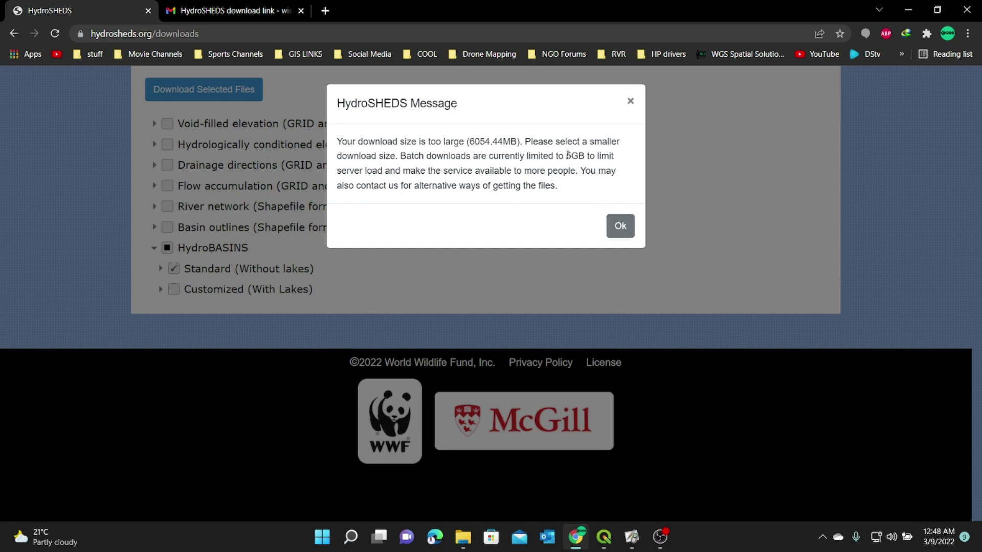
pyautogui.click(620, 224)
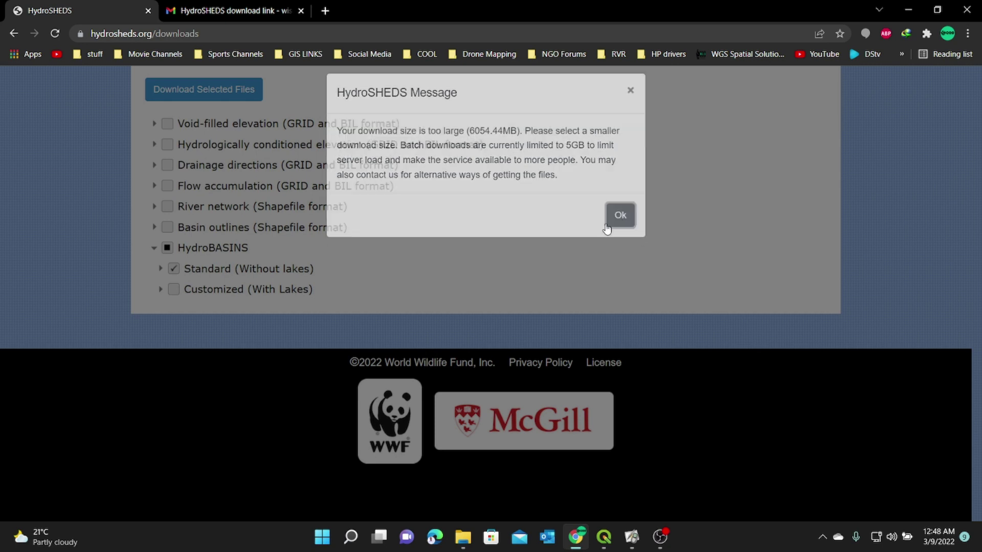
pyautogui.click(174, 272)
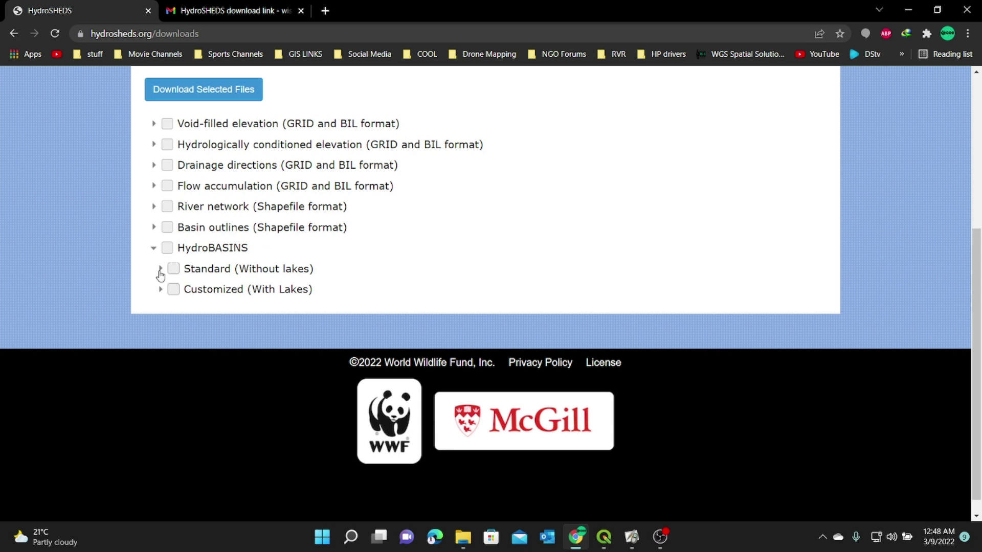
# Select only Africa under the Standard (Without lakes) HydroBASINS data and request the download of the selected files.
pyautogui.click(160, 271)
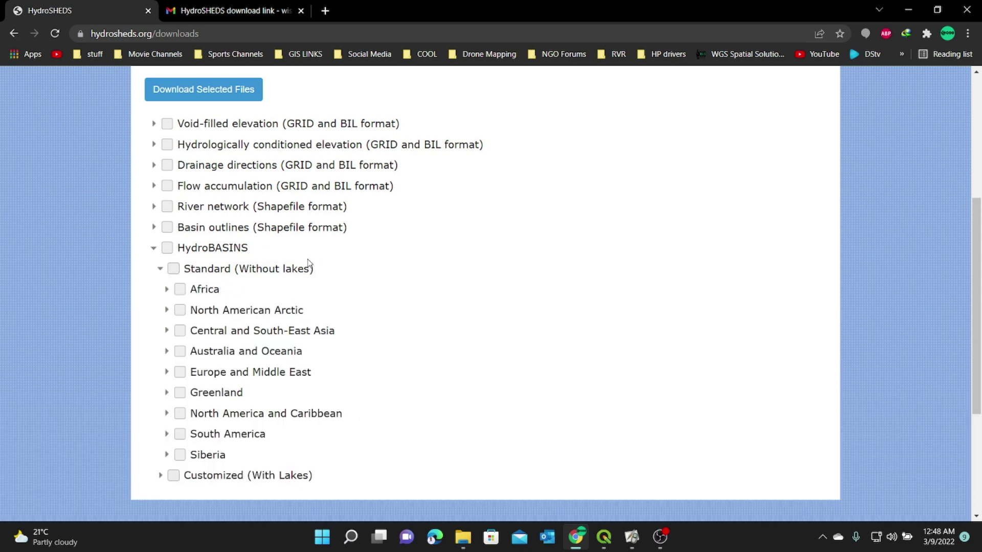
pyautogui.scroll(-1, 313, 260)
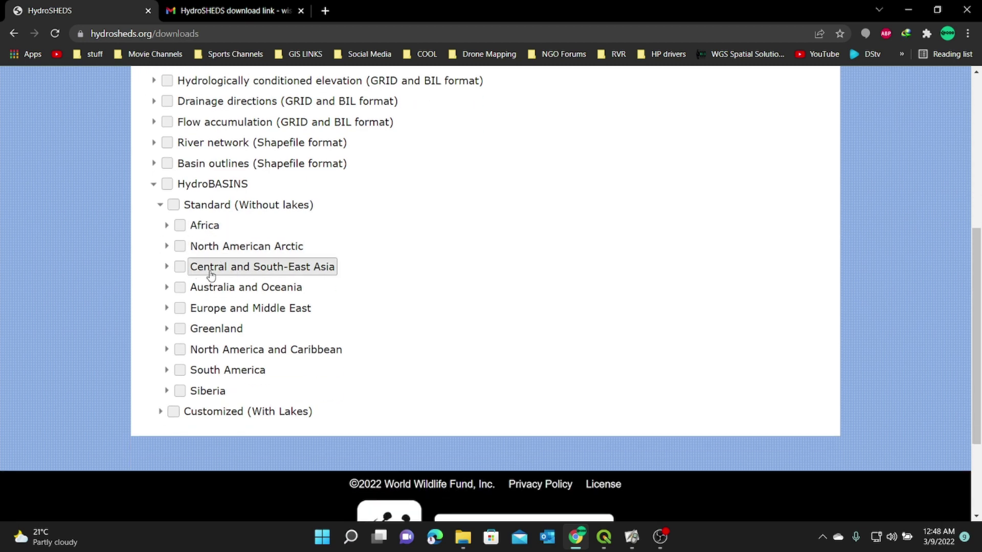
pyautogui.click(180, 226)
pyautogui.scroll(2, 360, 196)
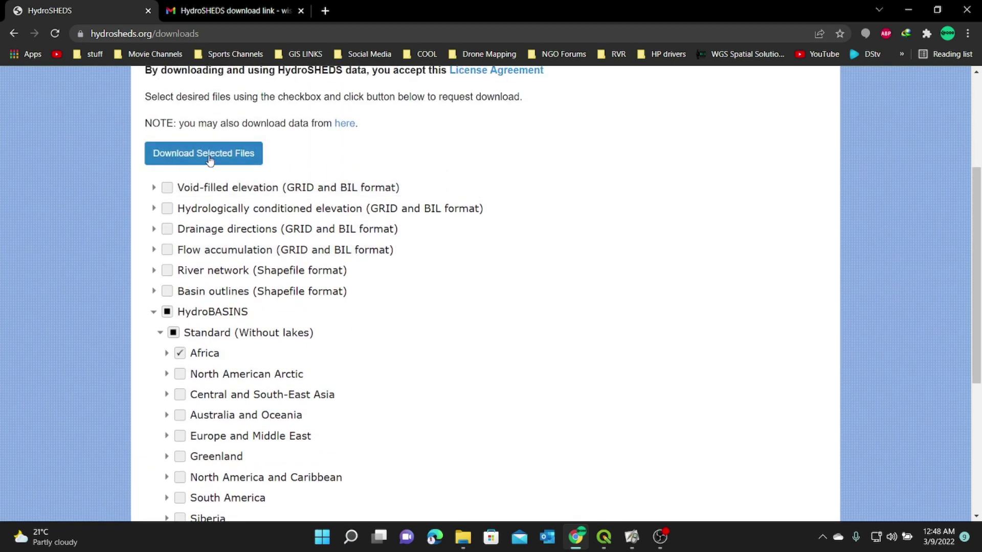
pyautogui.click(211, 158)
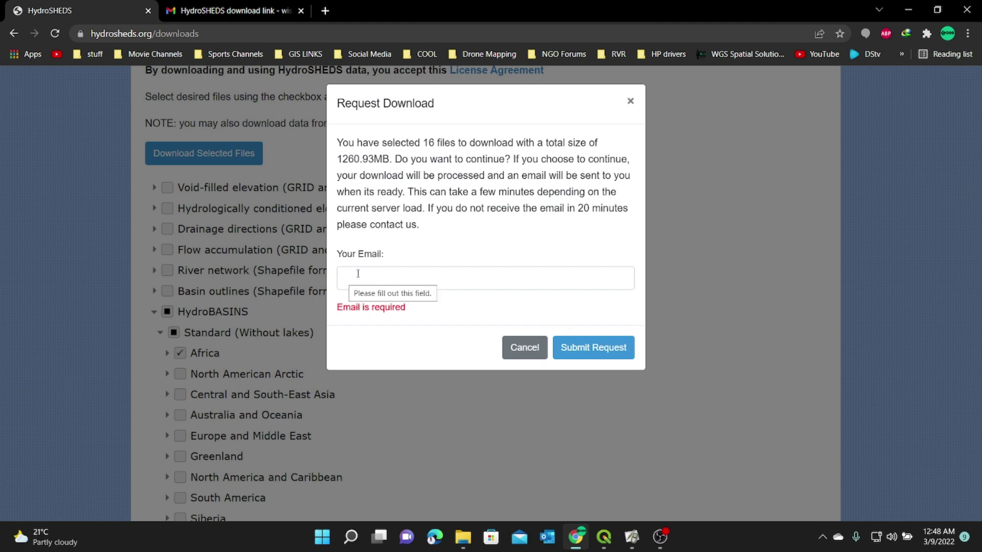
# Fill in the recipient's e-mail address in the download request and submit it.
pyautogui.click(421, 286)
pyautogui.click(405, 303)
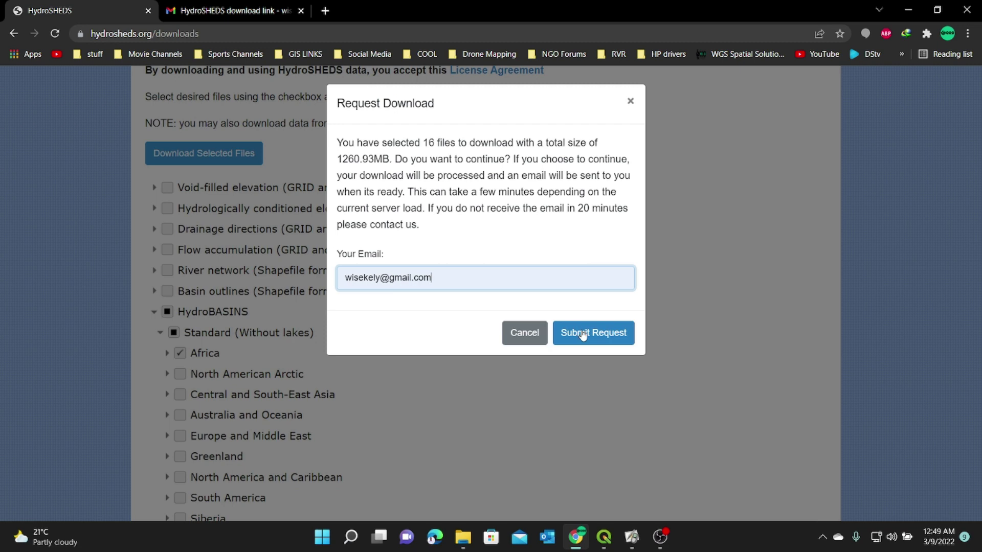
pyautogui.click(583, 335)
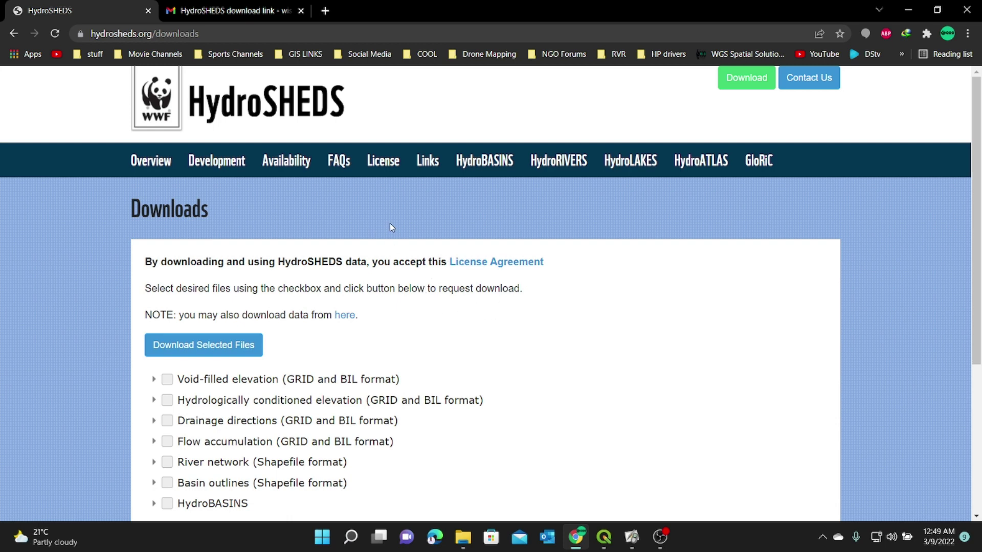
# Switch to Gmail and follow the zip download link in the HydroSHEDS download link message.
pyautogui.click(225, 12)
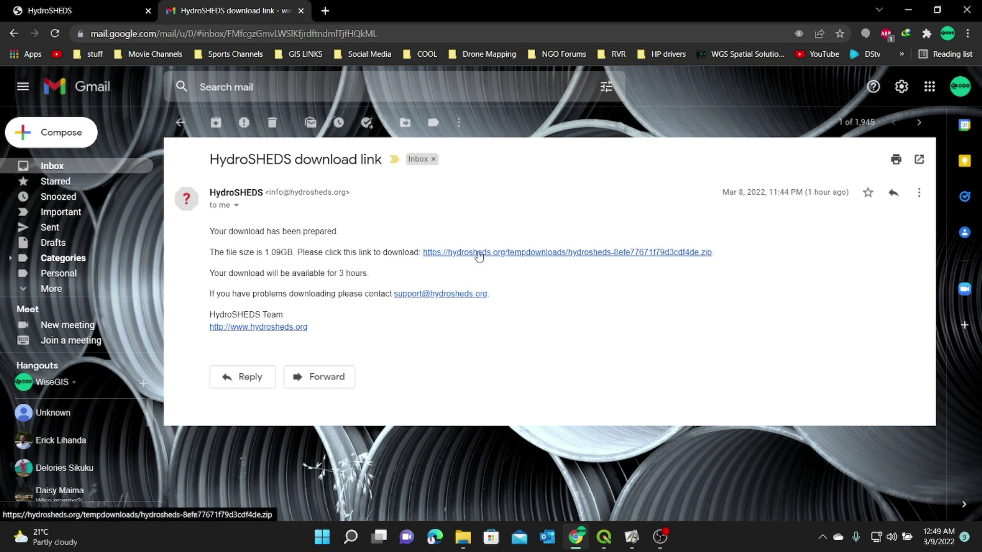
pyautogui.click(556, 253)
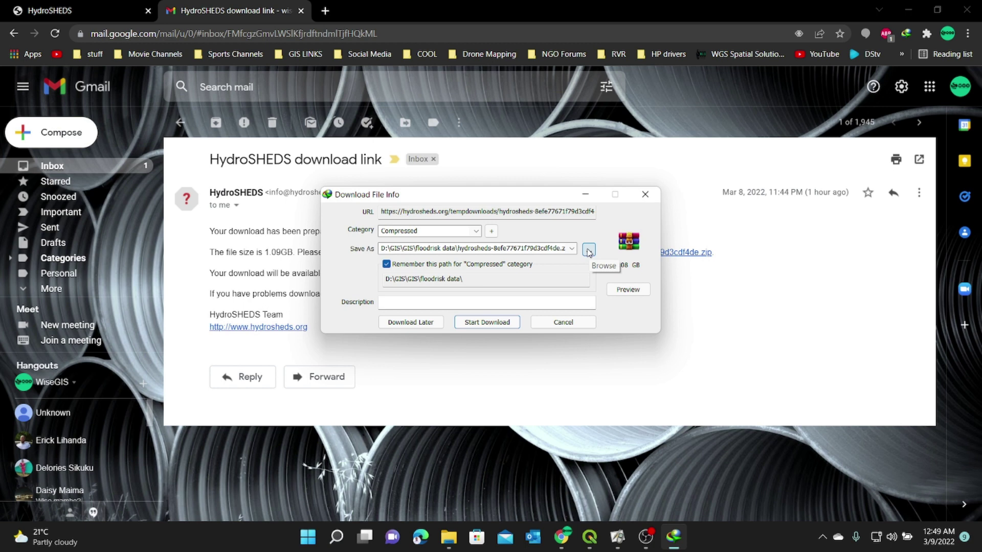
# Create a folder named "Wathershed Data" in D:\GIS\GIS\data and set it as the save location for the zip file.
pyautogui.click(589, 252)
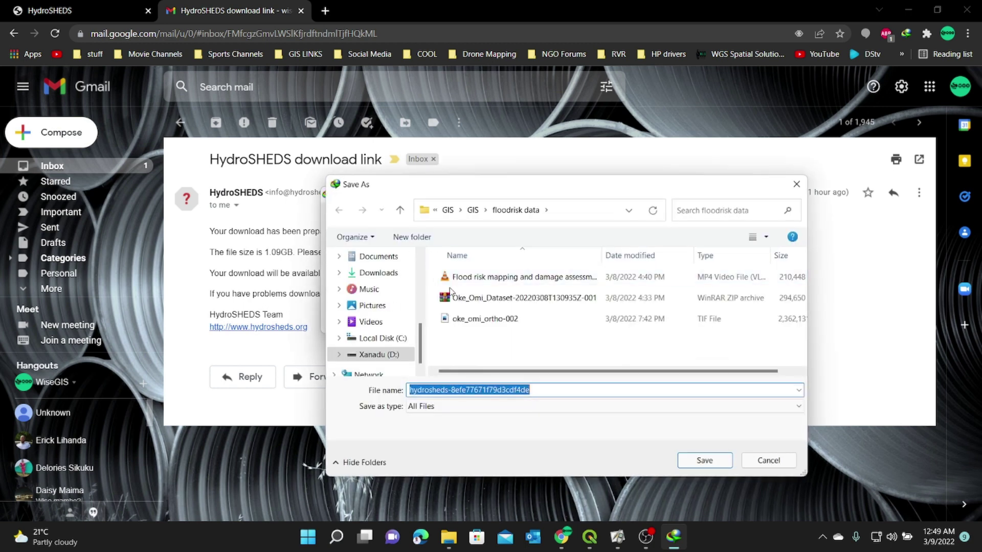
pyautogui.click(379, 355)
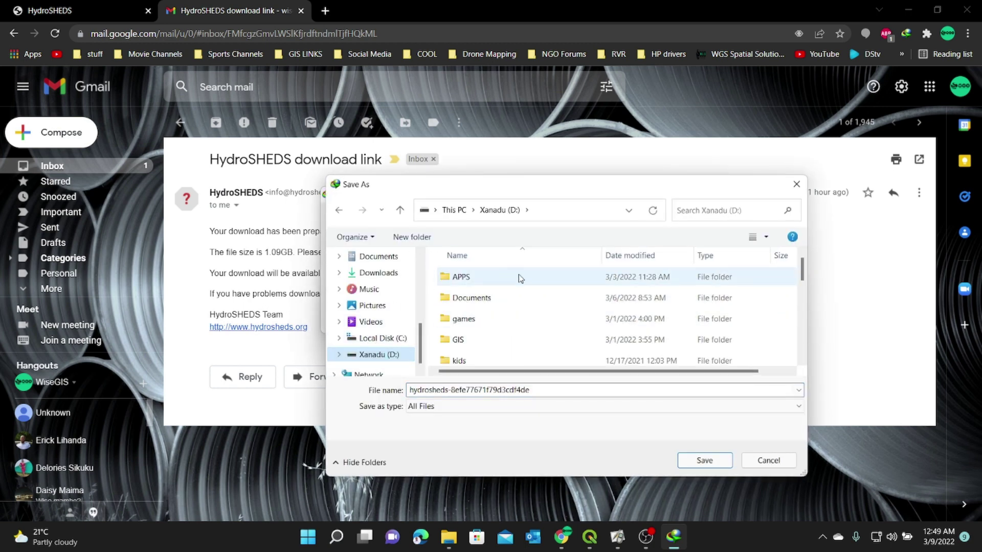
pyautogui.scroll(-1, 493, 312)
pyautogui.doubleClick(463, 293)
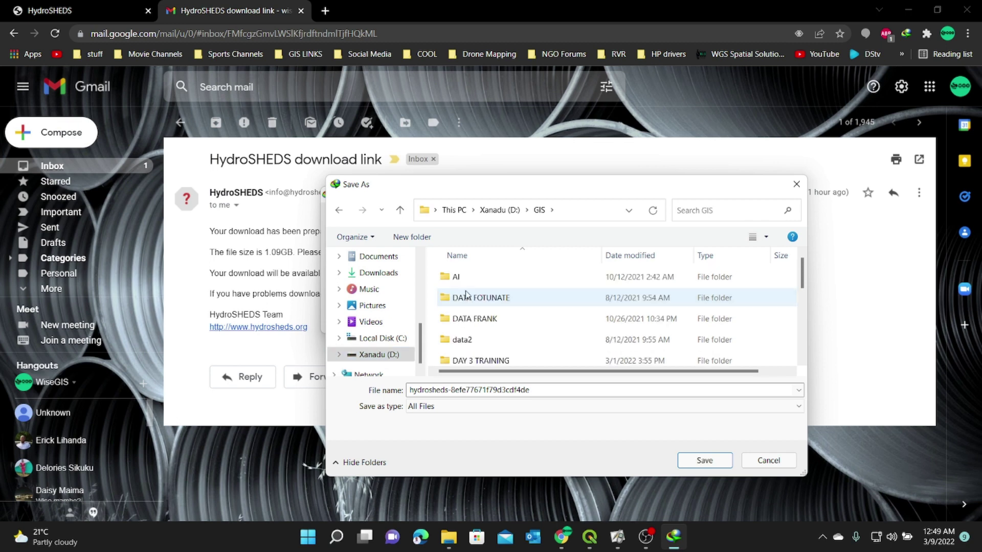
pyautogui.scroll(-2, 513, 299)
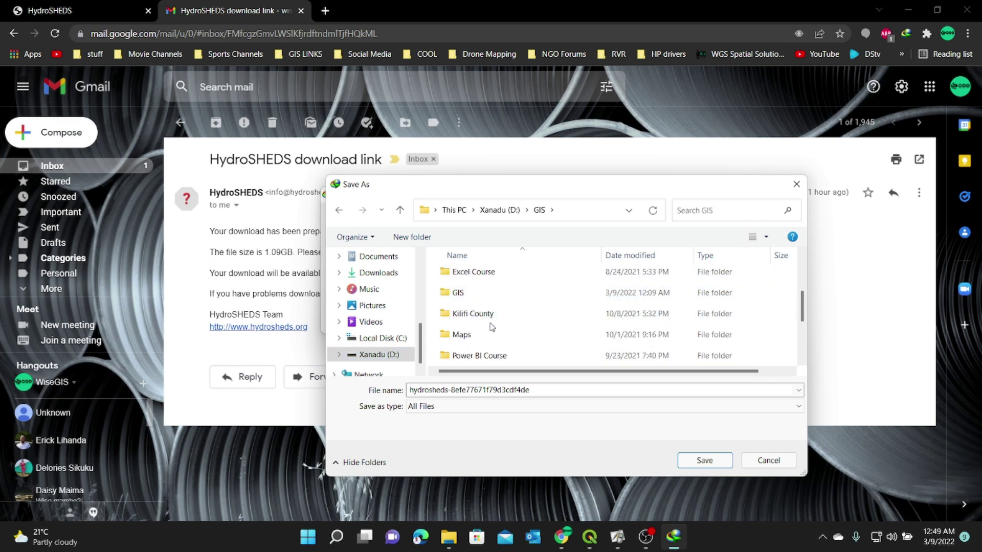
pyautogui.click(411, 236)
pyautogui.write('W')
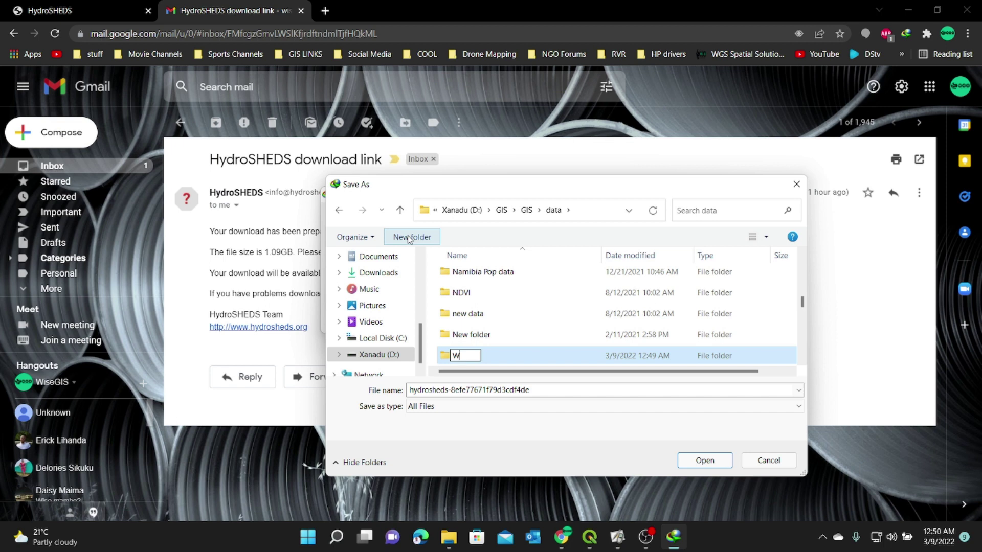
pyautogui.write('athershed Data')
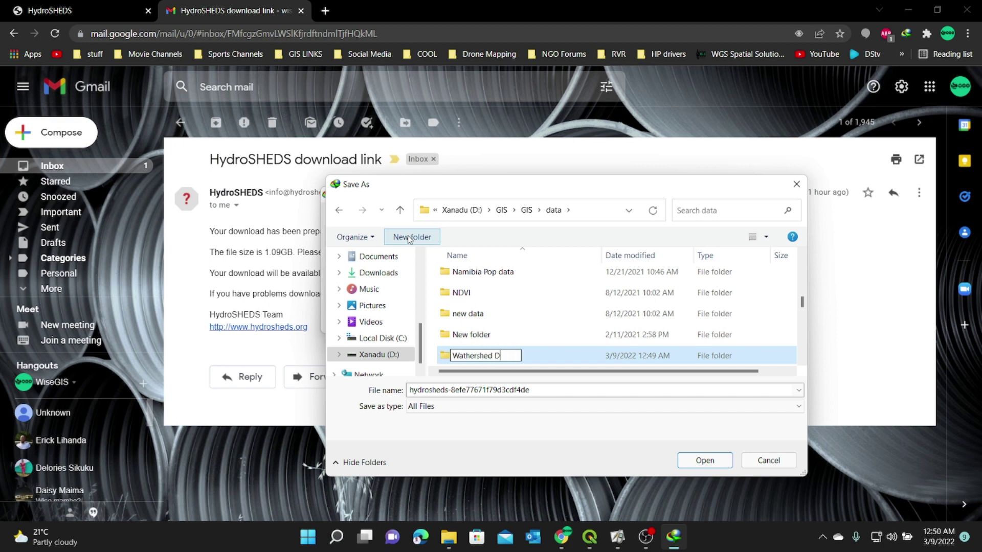
pyautogui.click(703, 461)
pyautogui.click(704, 461)
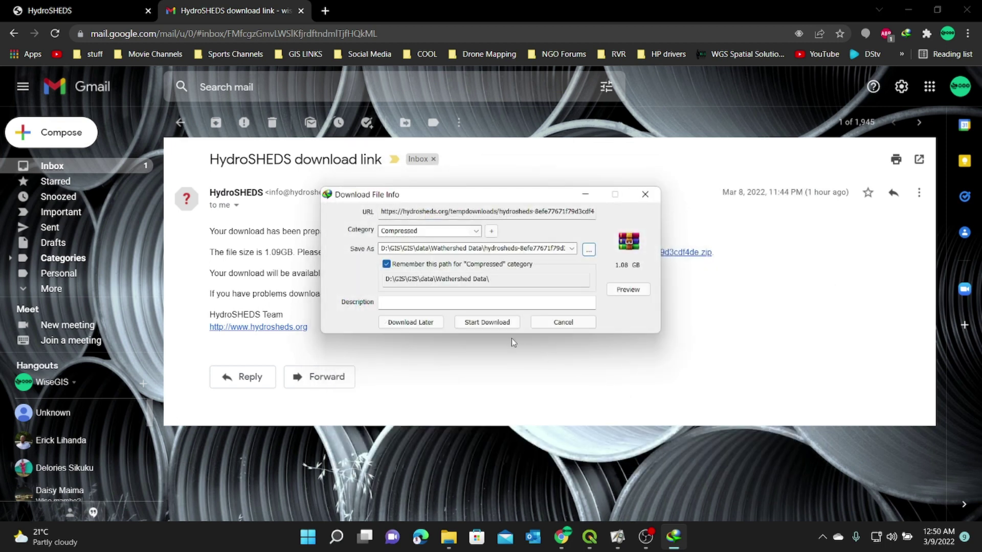
# Download the HydroSHEDS zip file, dismiss the completion dialog and return to the HydroSHEDS downloads page.
pyautogui.click(478, 323)
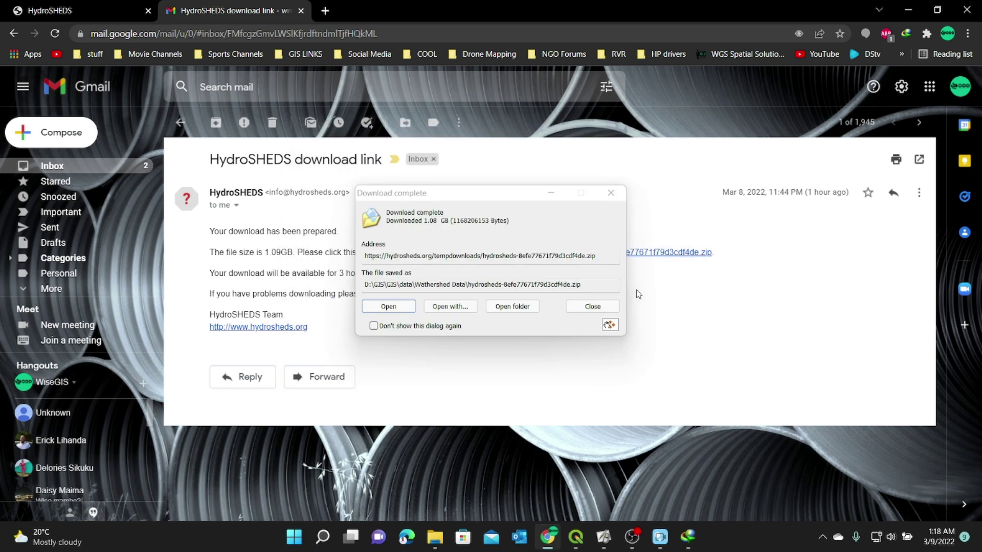
pyautogui.click(611, 193)
pyautogui.click(102, 11)
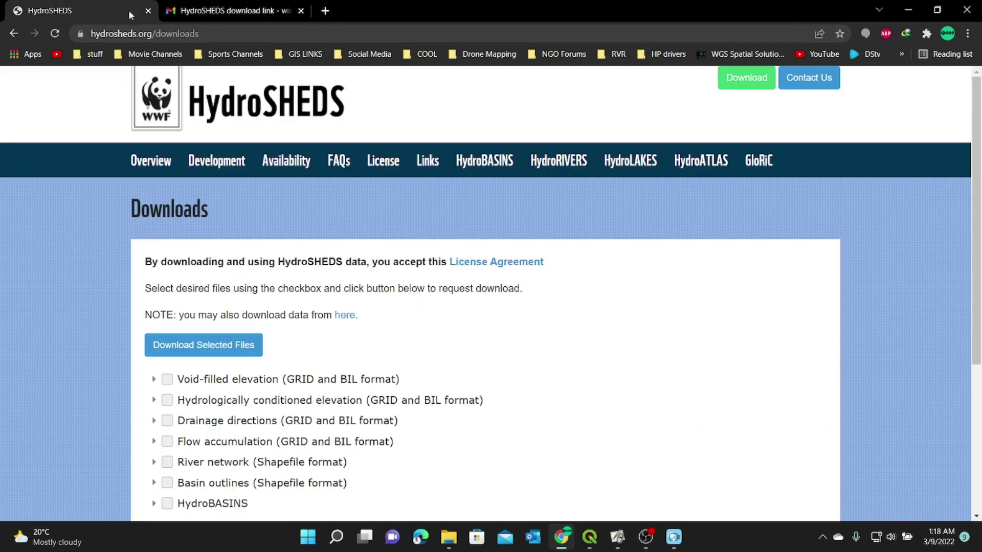
# Open the HydroRIVERS page and follow the download link for the Africa shapefile.
pyautogui.click(554, 165)
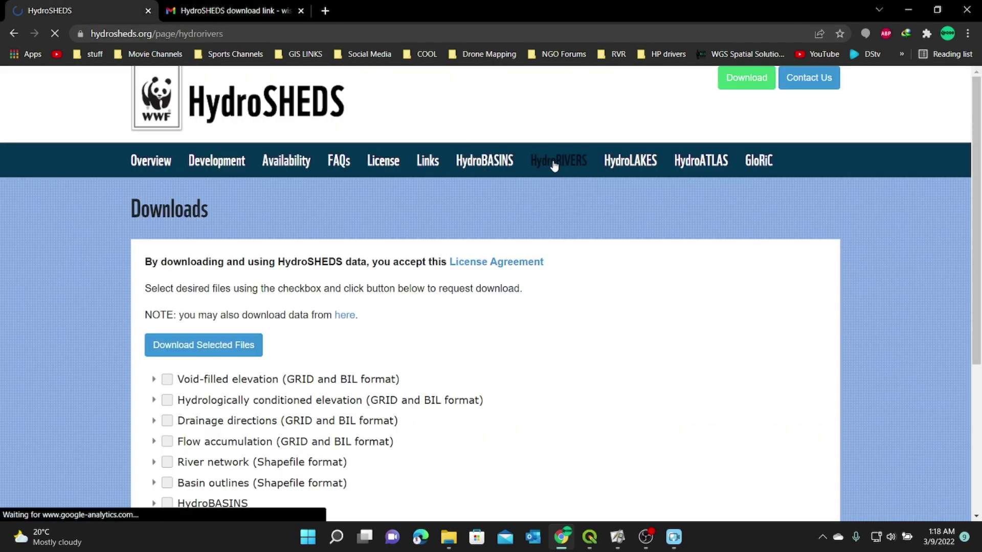
pyautogui.scroll(-8, 517, 279)
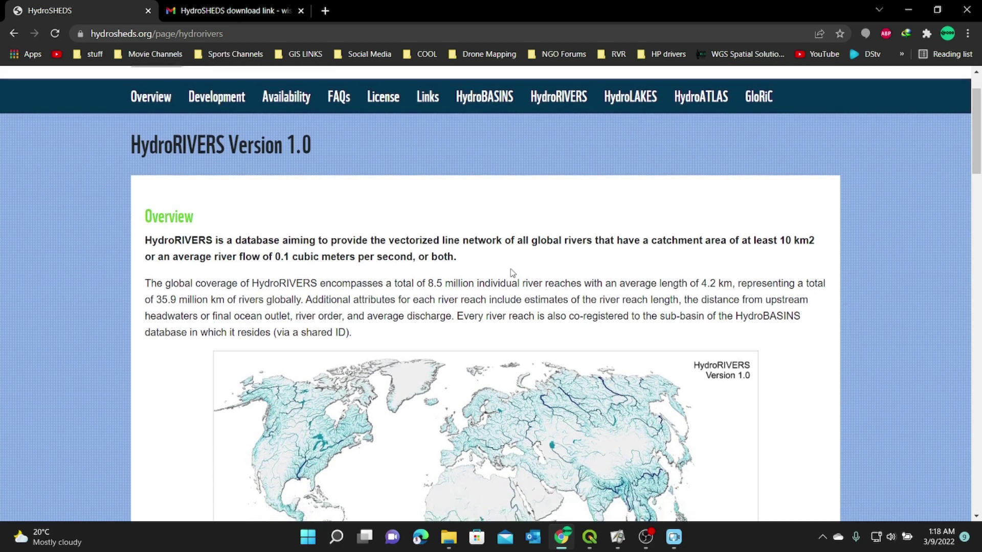
pyautogui.scroll(-7, 506, 263)
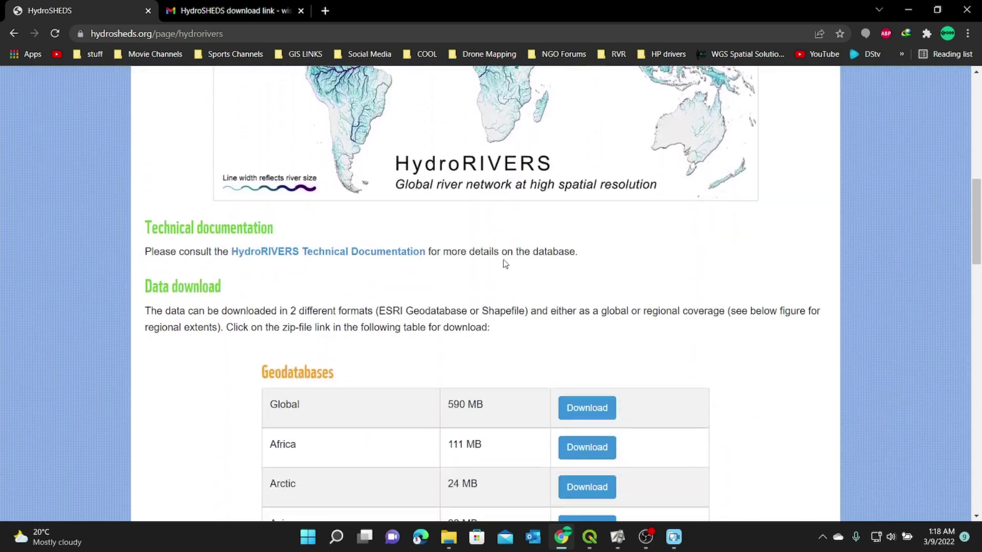
pyautogui.scroll(-2, 500, 258)
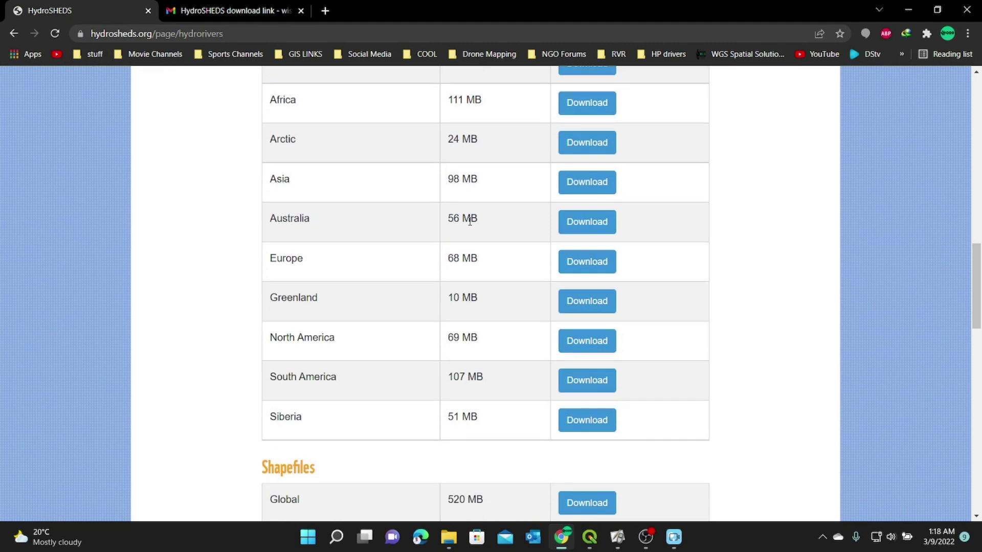
pyautogui.scroll(3, 460, 218)
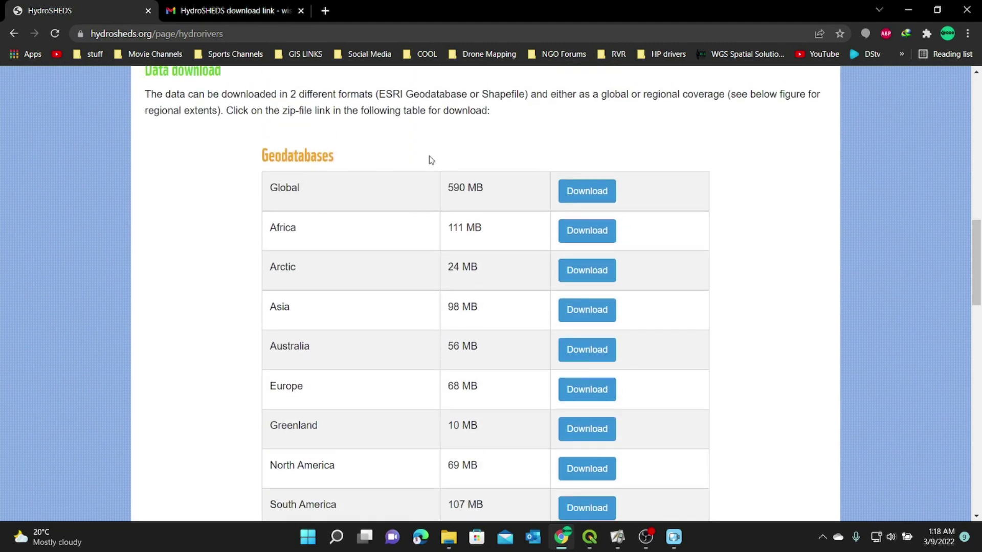
pyautogui.scroll(-5, 431, 160)
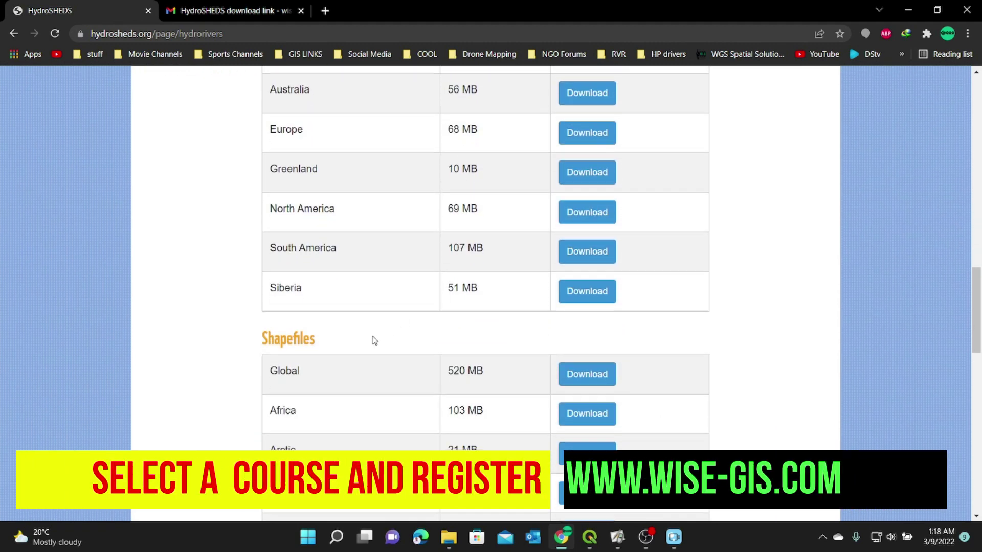
pyautogui.scroll(-1, 374, 341)
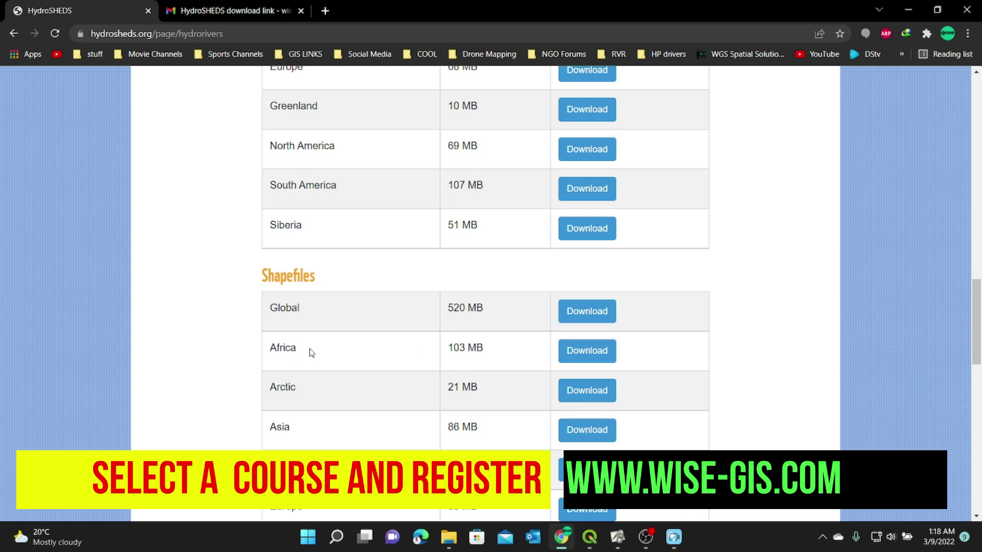
pyautogui.moveTo(311, 352); pyautogui.dragTo(265, 352)
pyautogui.click(581, 354)
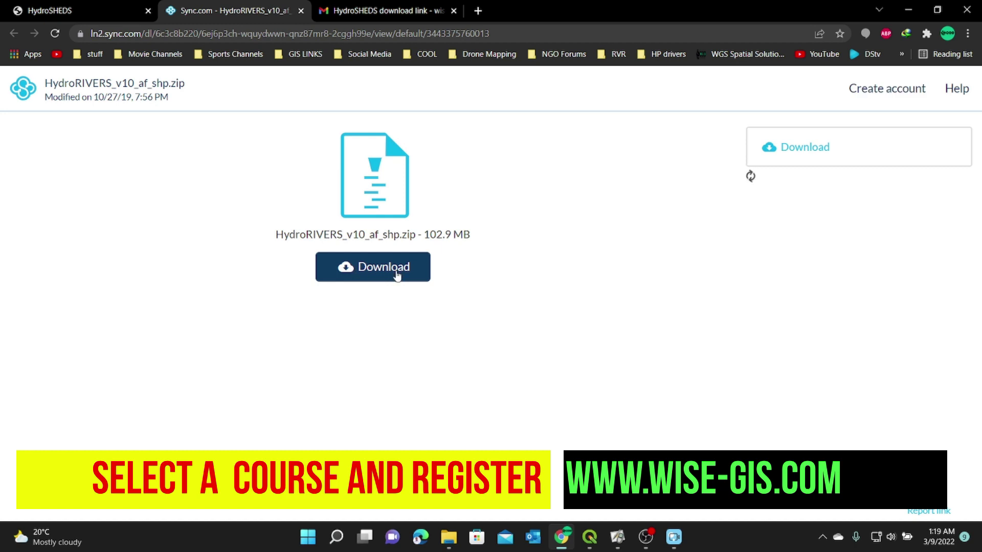
# Download HydroRIVERS_v10_af_shp.zip into D:\GIS\GIS\data\Wathershed Data, dismiss the completion dialog and return to the HydroSHEDS site.
pyautogui.click(361, 271)
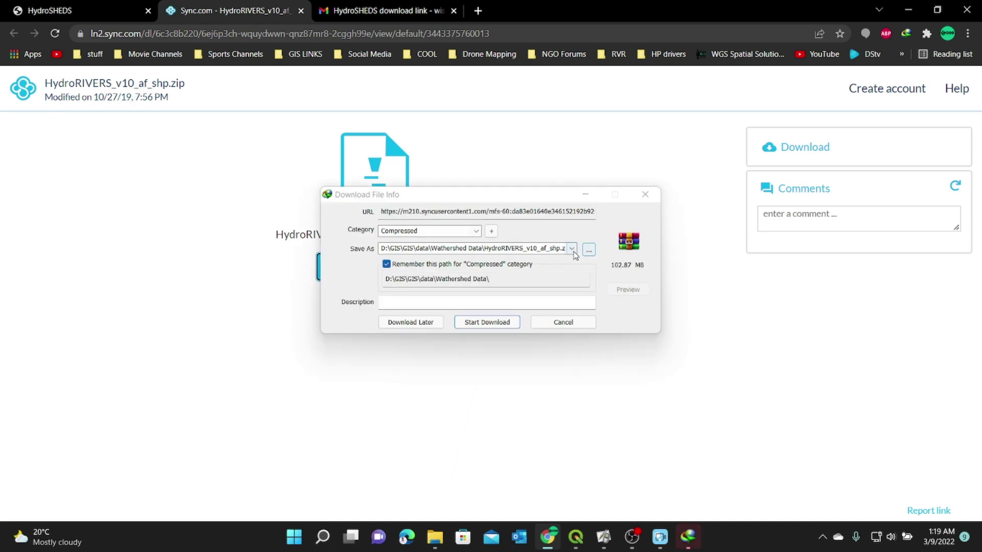
pyautogui.click(491, 322)
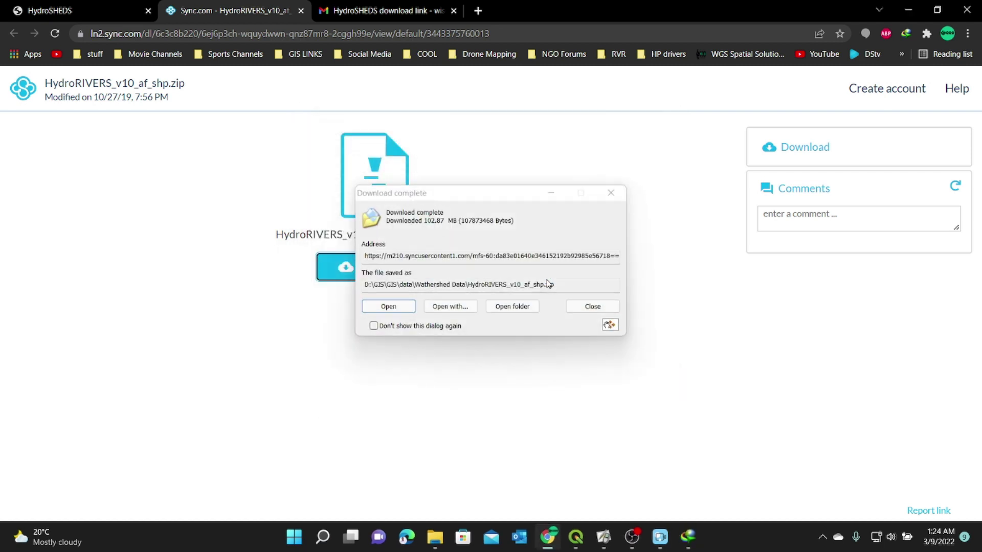
pyautogui.click(77, 7)
pyautogui.click(610, 193)
# Open the HydroLAKES page and download the lake polygons shapefile zip into D:\GIS\GIS\data\Wathershed Data.
pyautogui.scroll(20, 399, 70)
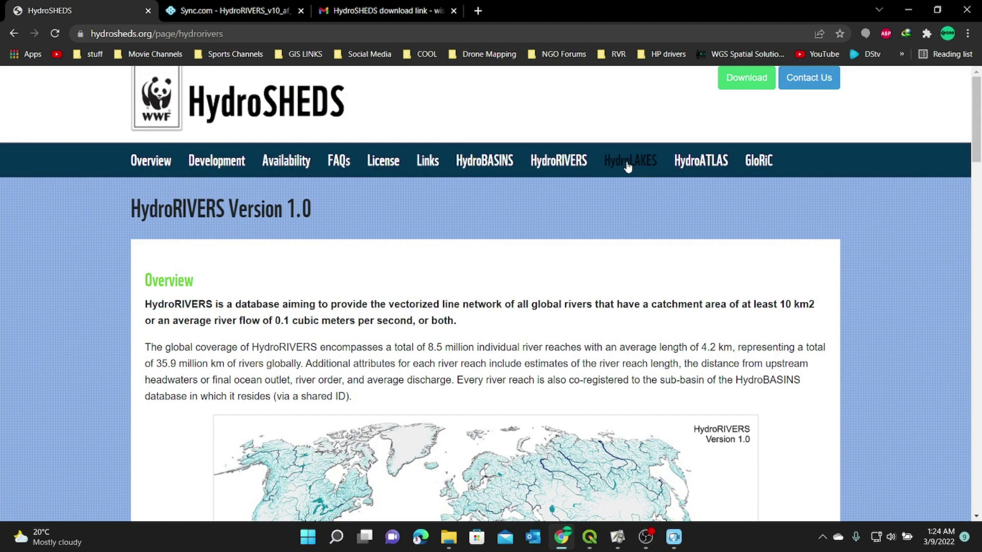
pyautogui.click(635, 169)
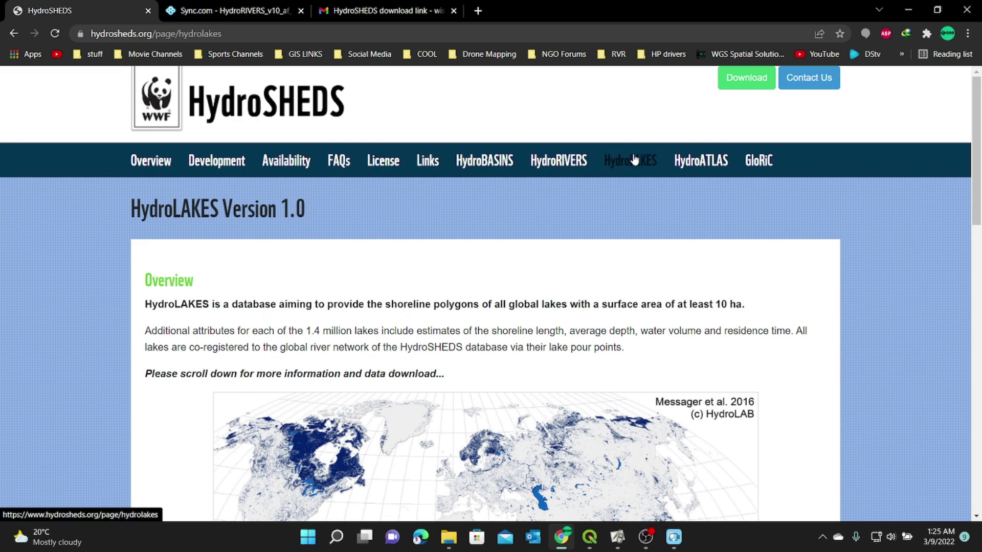
pyautogui.scroll(-8, 624, 179)
pyautogui.scroll(8, 614, 177)
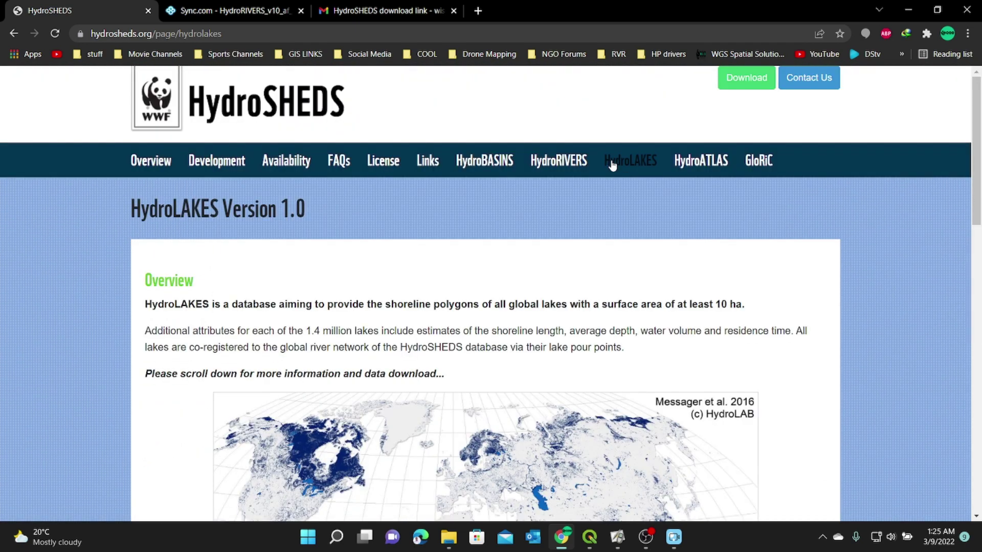
pyautogui.scroll(-15, 566, 178)
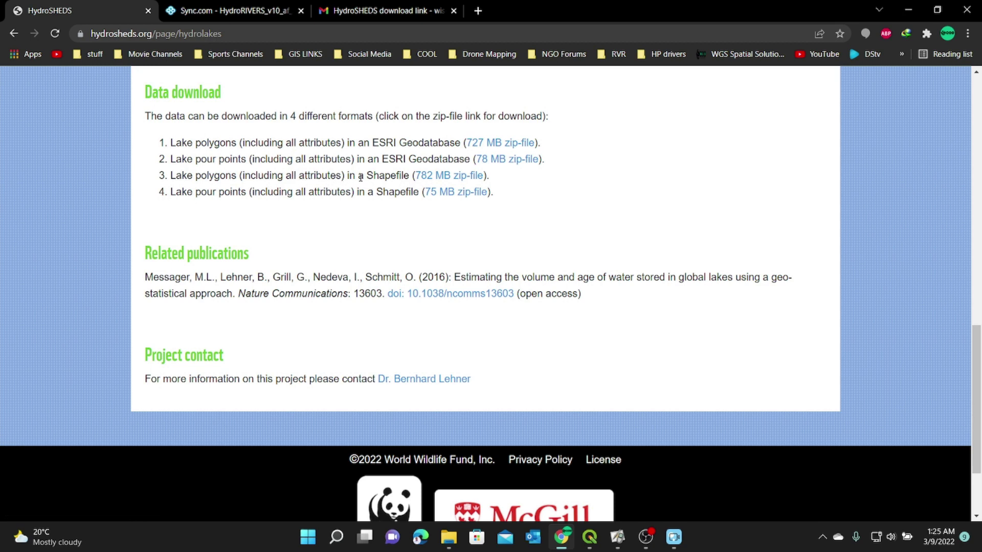
pyautogui.click(431, 178)
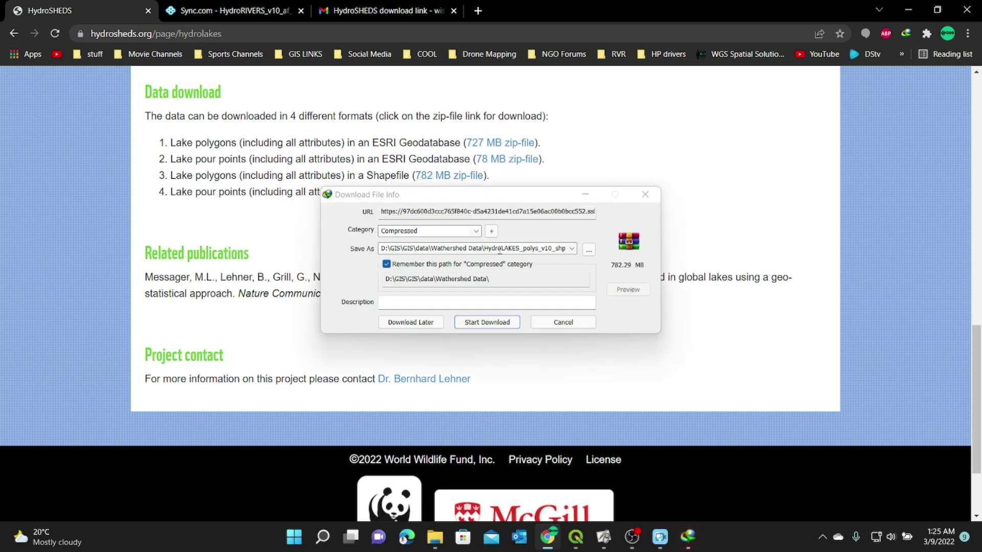
pyautogui.click(493, 323)
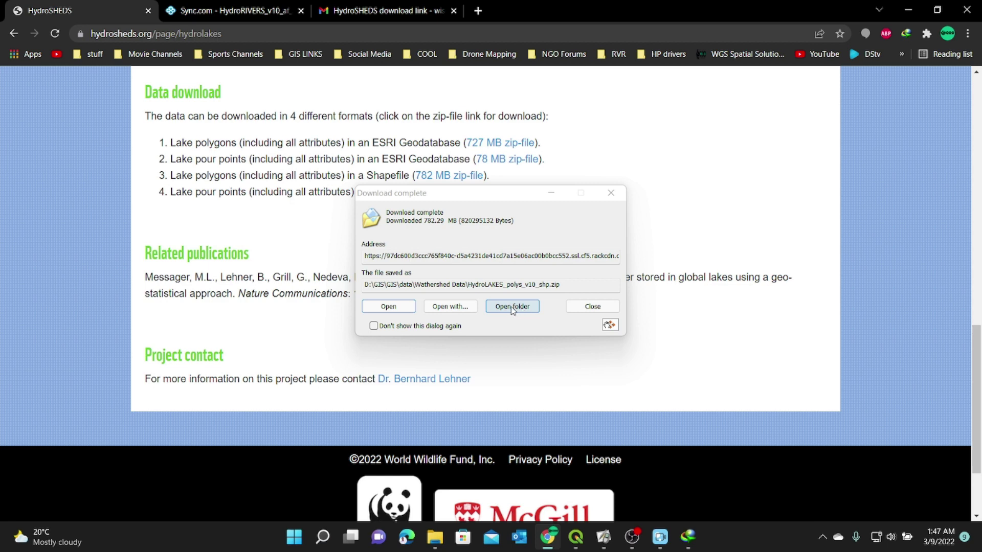
# Open the Wathershed Data download folder and extract each of the three zip archives to a separate folder.
pyautogui.click(511, 306)
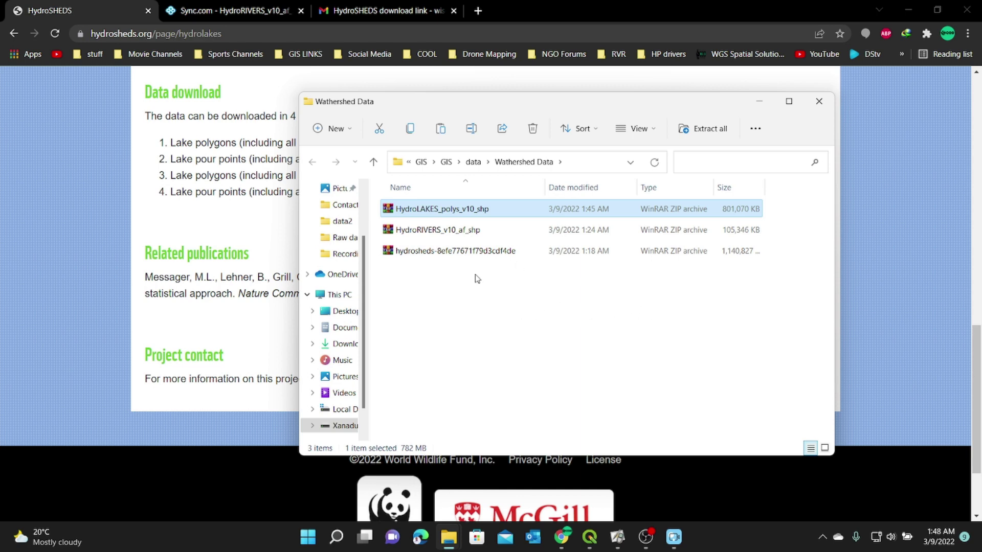
pyautogui.moveTo(575, 306); pyautogui.dragTo(430, 209)
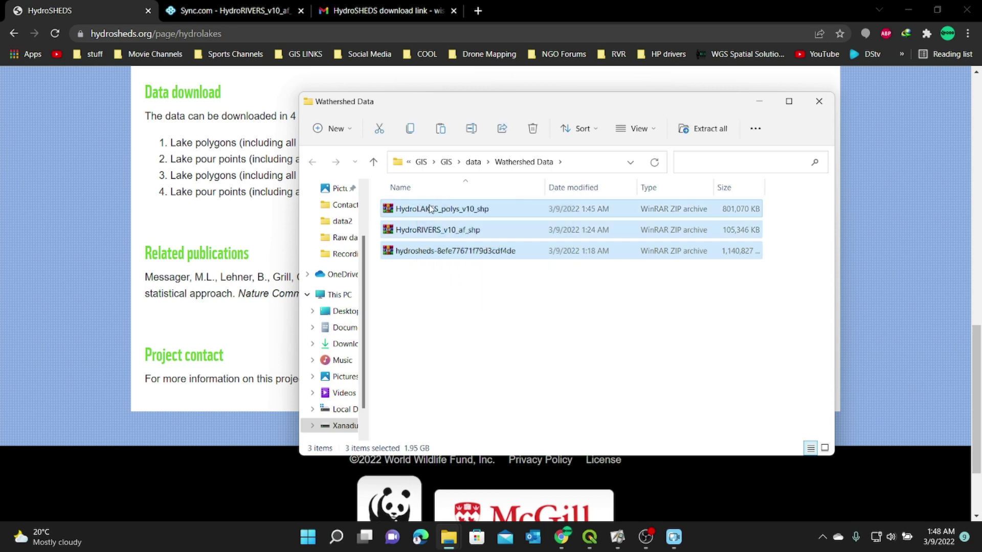
pyautogui.rightClick(430, 208)
pyautogui.click(477, 358)
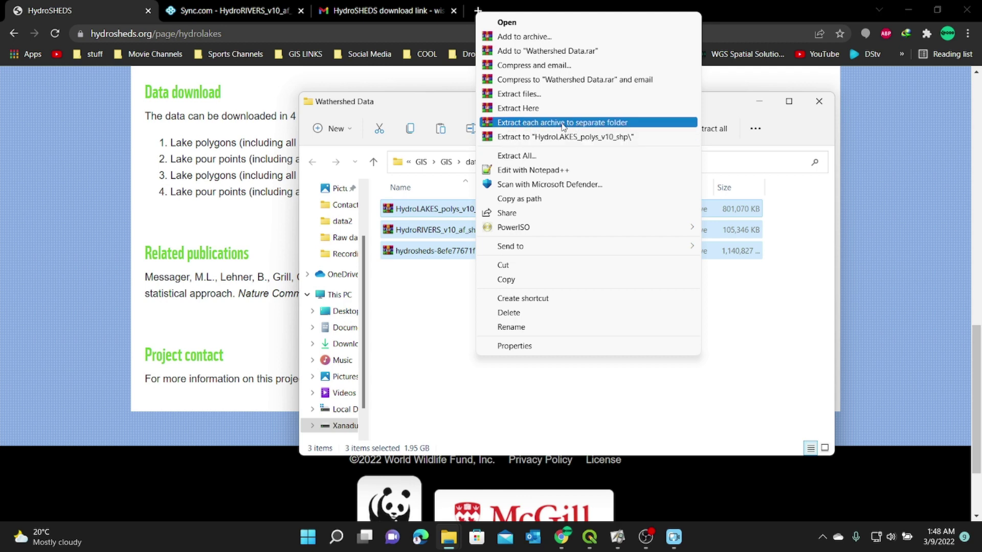
pyautogui.click(563, 123)
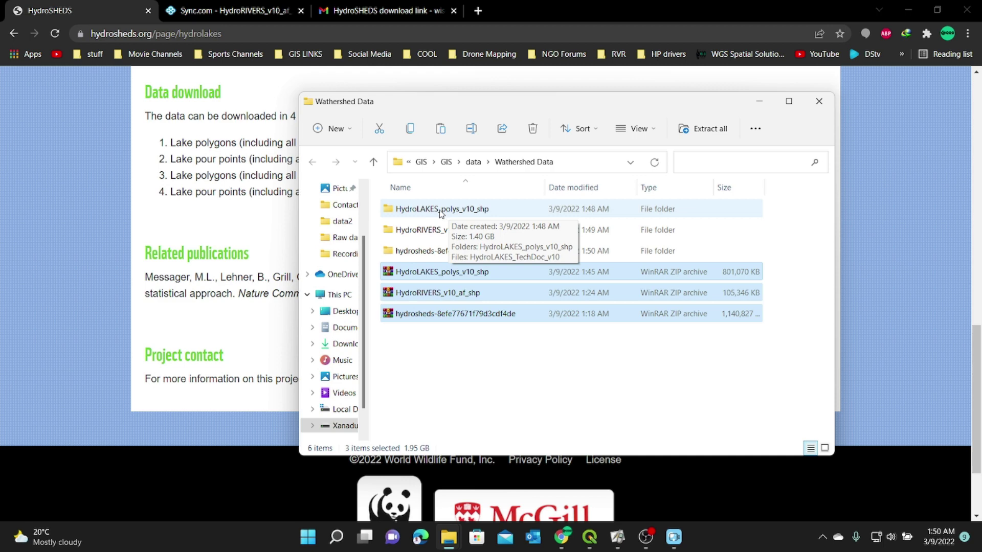
# Examine the contents of the extracted HydroLAKES_polys_v10_shp and HydroRIVERS_v10_af_shp folders, including their subfolders, and return to Wathershed Data.
pyautogui.click(431, 214)
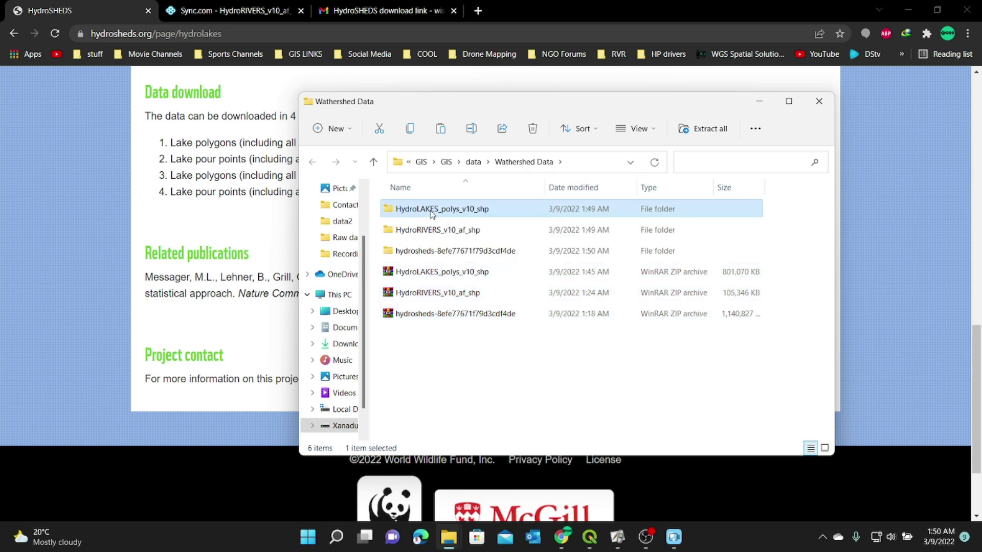
pyautogui.doubleClick(432, 214)
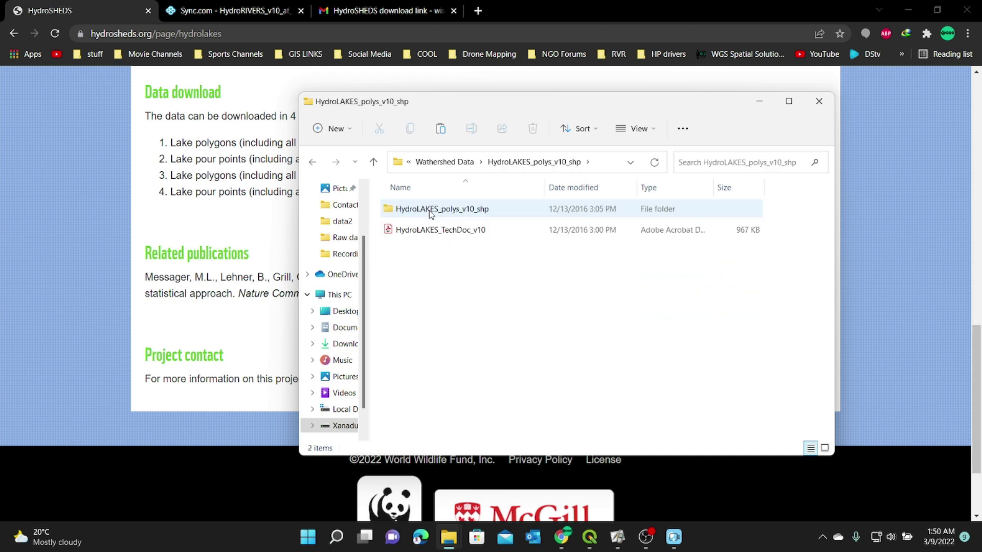
pyautogui.doubleClick(427, 211)
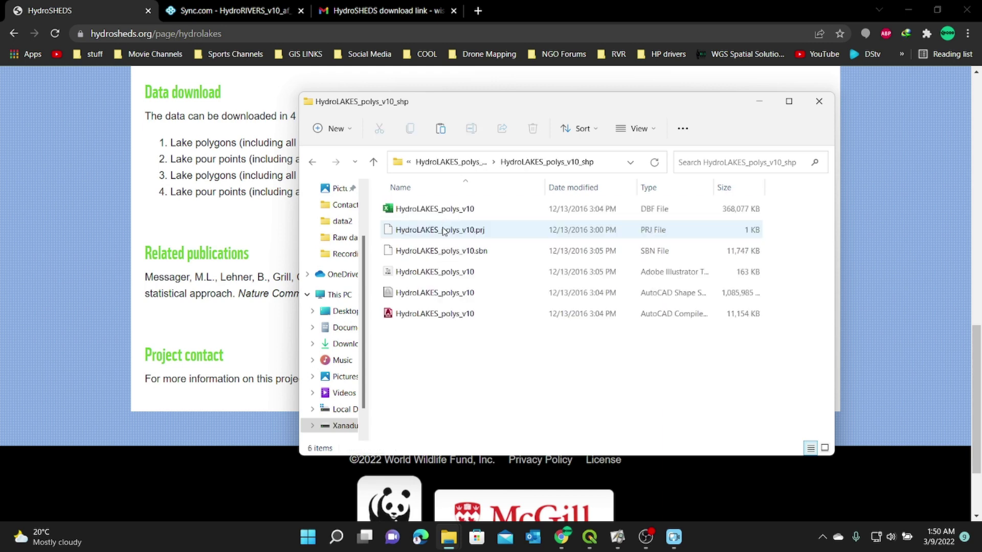
pyautogui.click(312, 162)
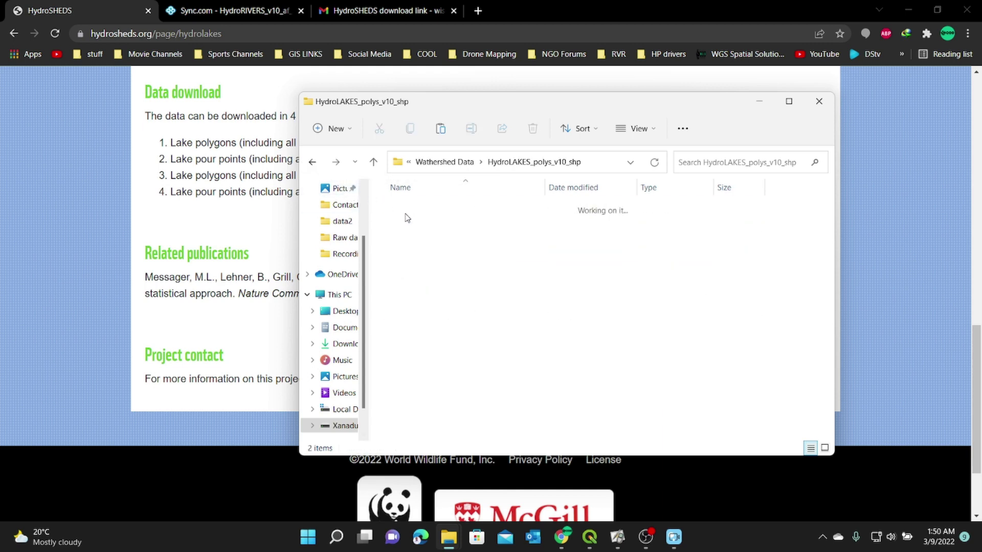
pyautogui.click(312, 162)
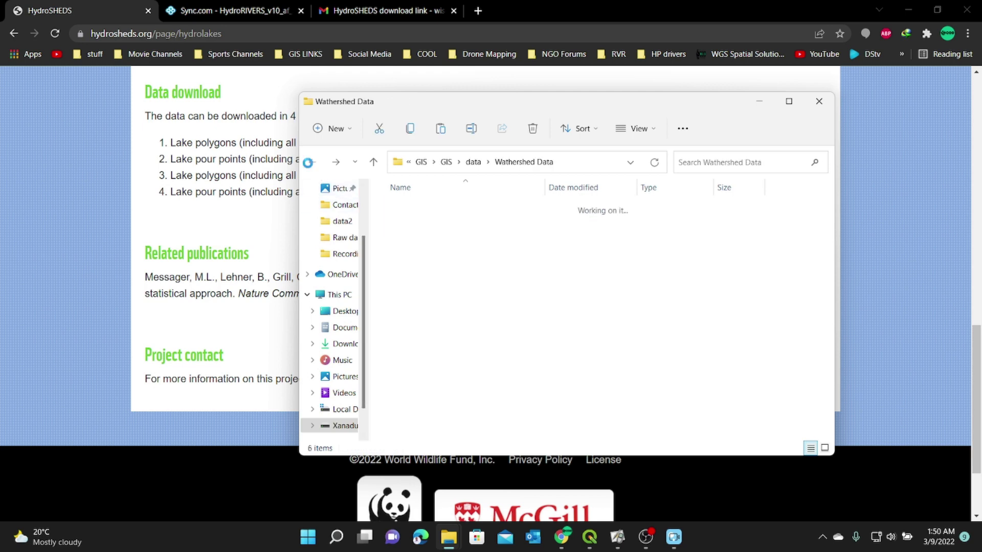
pyautogui.doubleClick(443, 231)
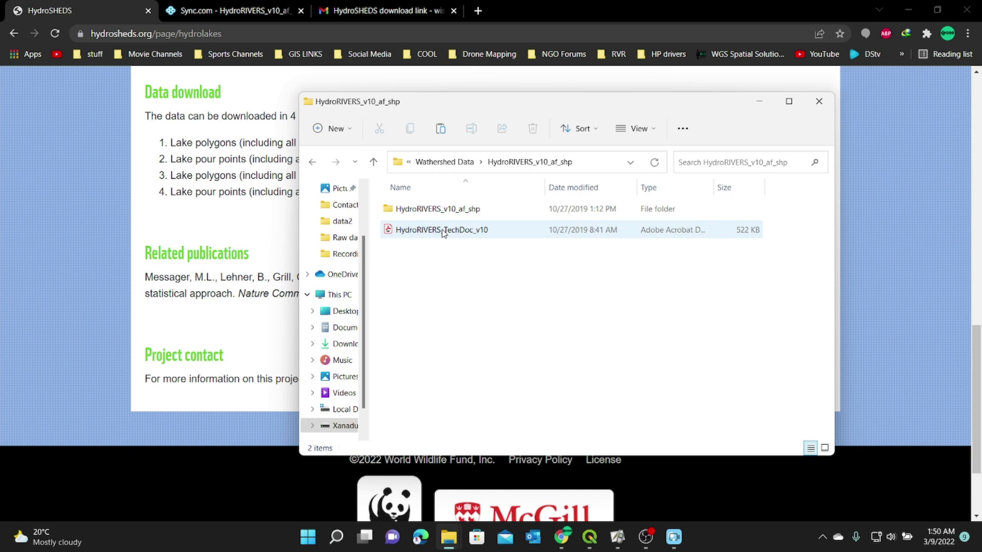
pyautogui.click(440, 210)
pyautogui.doubleClick(443, 211)
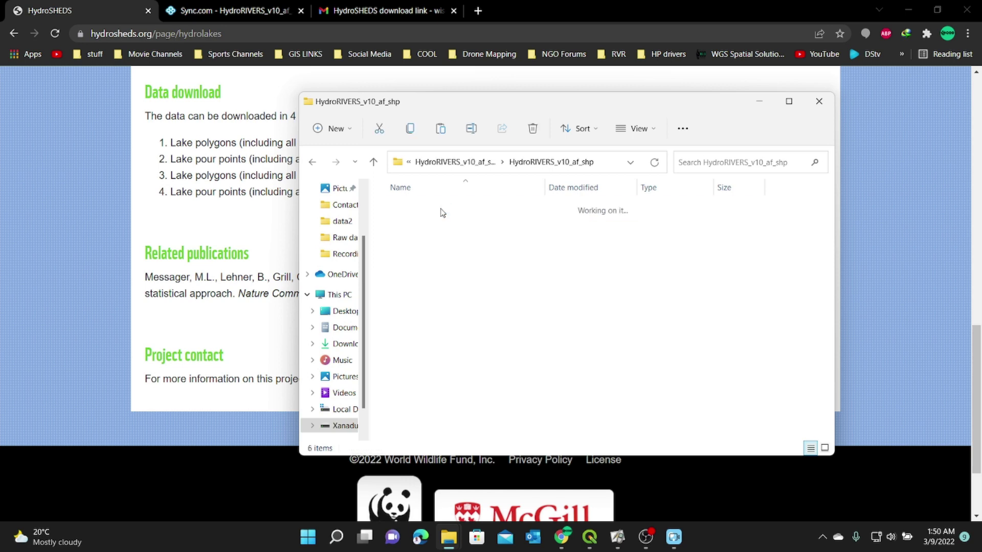
pyautogui.click(313, 163)
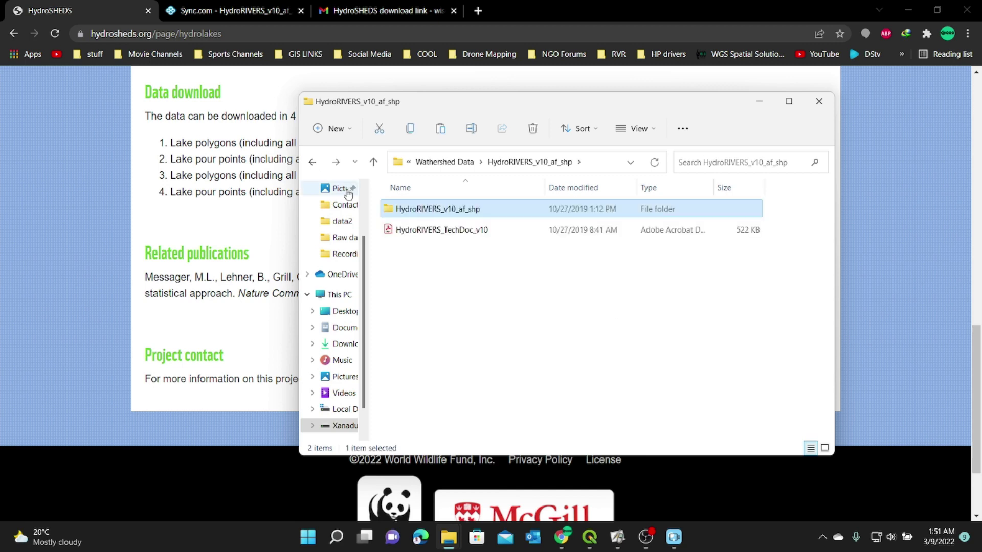
pyautogui.click(313, 163)
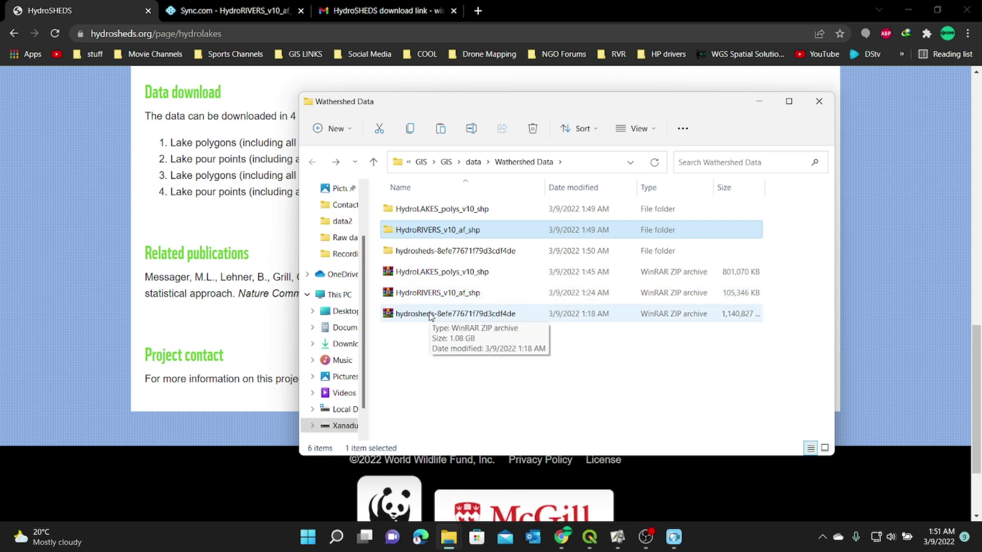
# Extract all the hybas_lake_af zip archives in the extracted hydrosheds folder directly into that same folder.
pyautogui.doubleClick(427, 251)
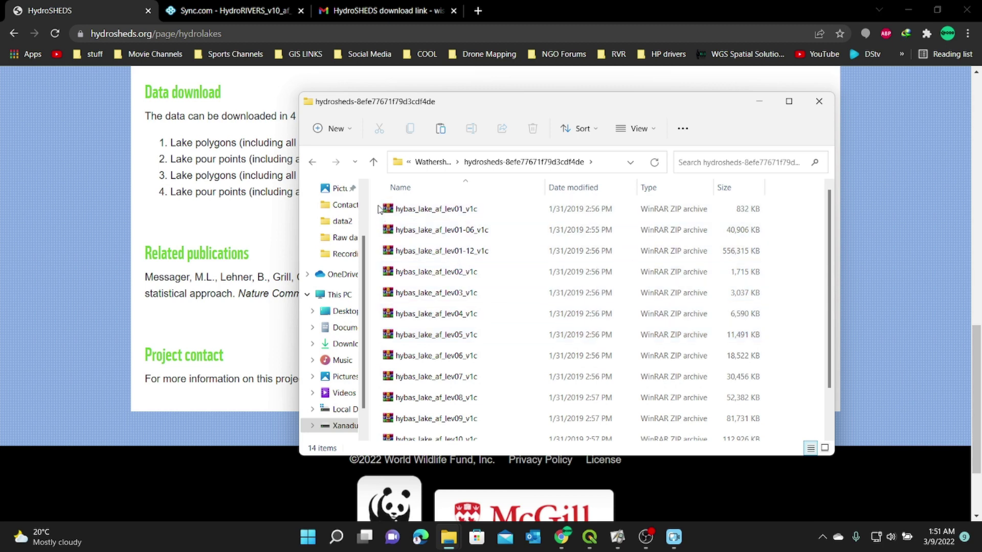
pyautogui.moveTo(378, 208); pyautogui.dragTo(509, 466)
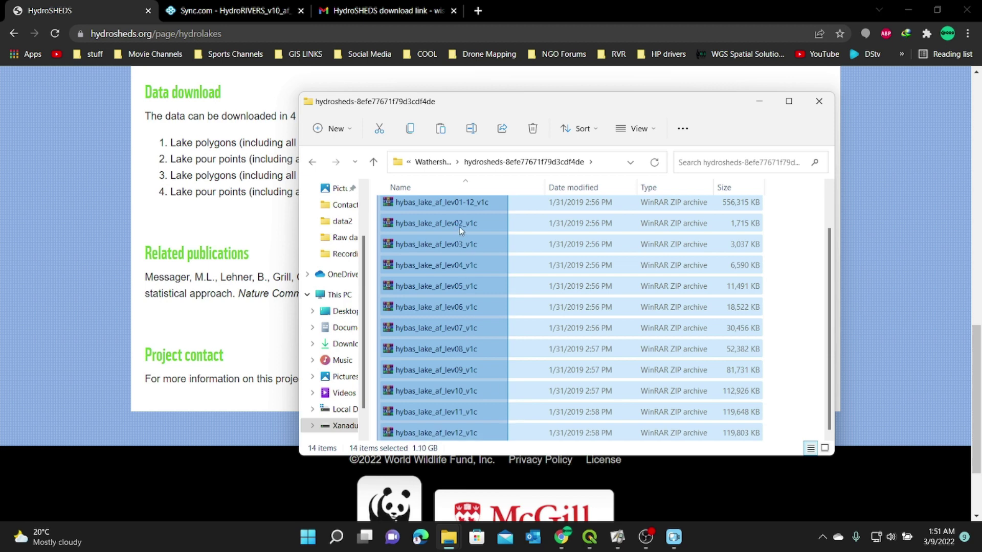
pyautogui.rightClick(542, 242)
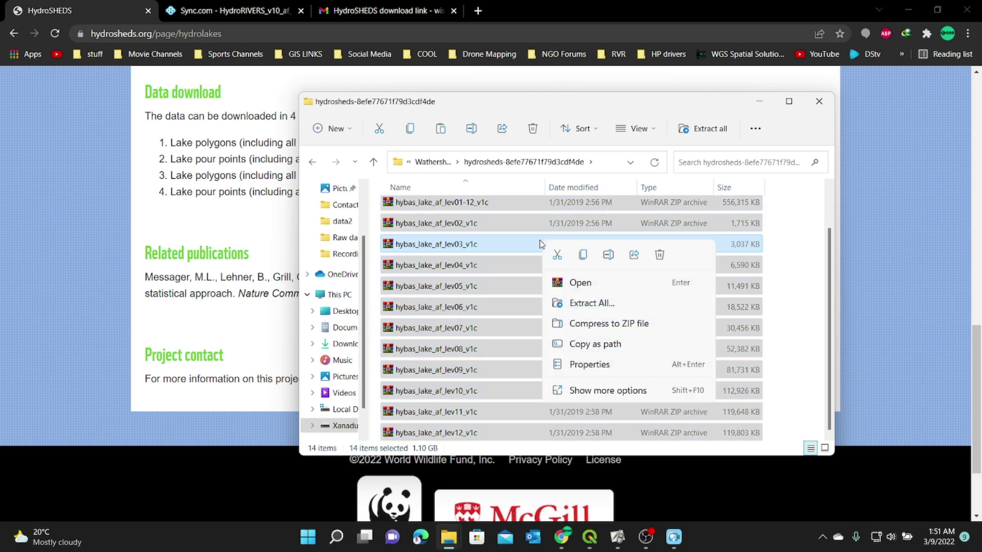
pyautogui.click(590, 393)
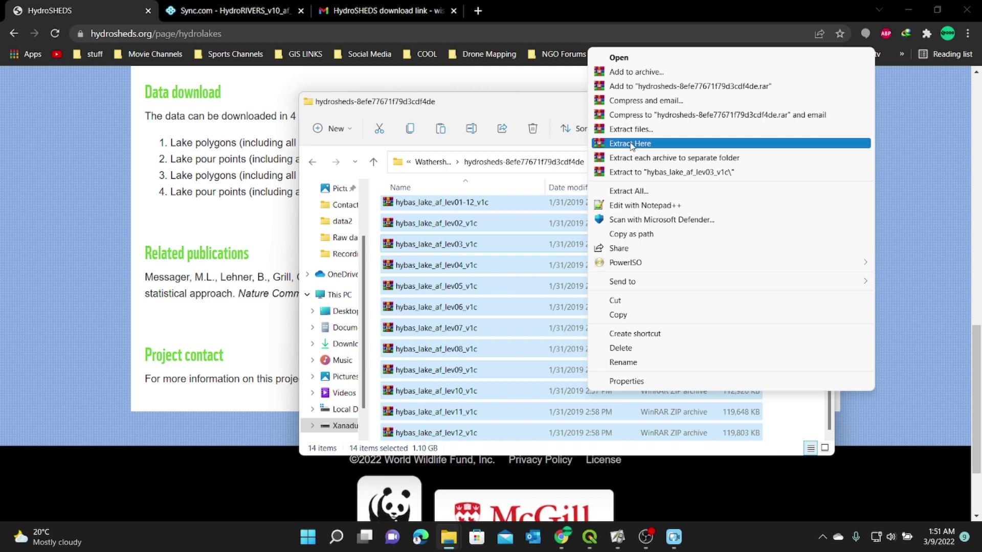
pyautogui.click(635, 144)
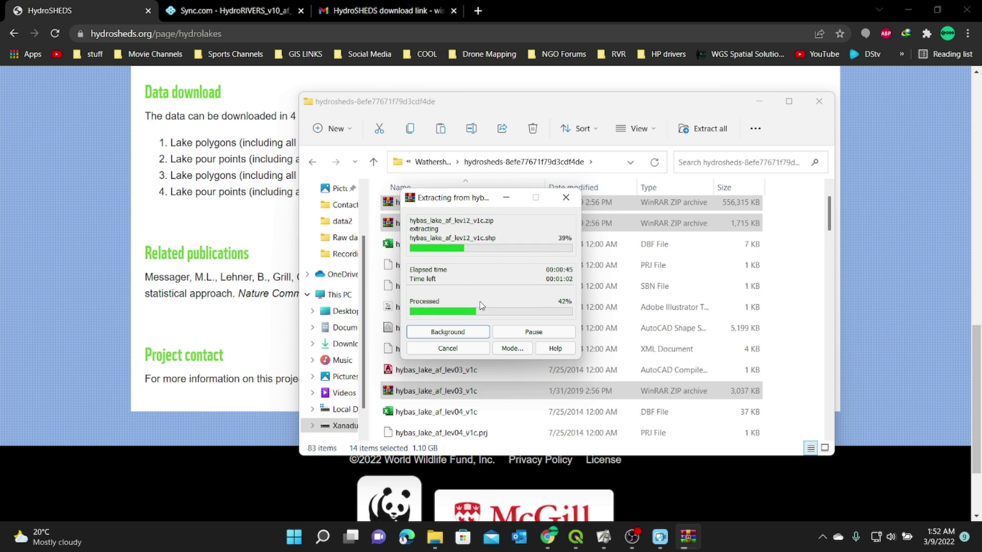
pyautogui.scroll(-5, 766, 306)
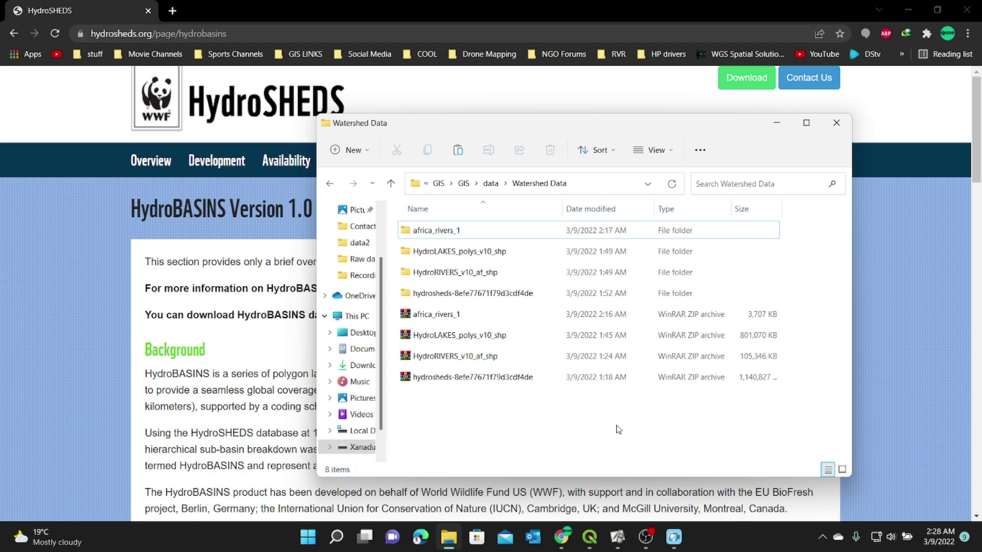
# Switch to QGIS and add all twelve hybas_lake_af shapefiles, lev01 to lev12, from the extracted hydrosheds folder in Watershed Data as vector layers.
pyautogui.click(590, 537)
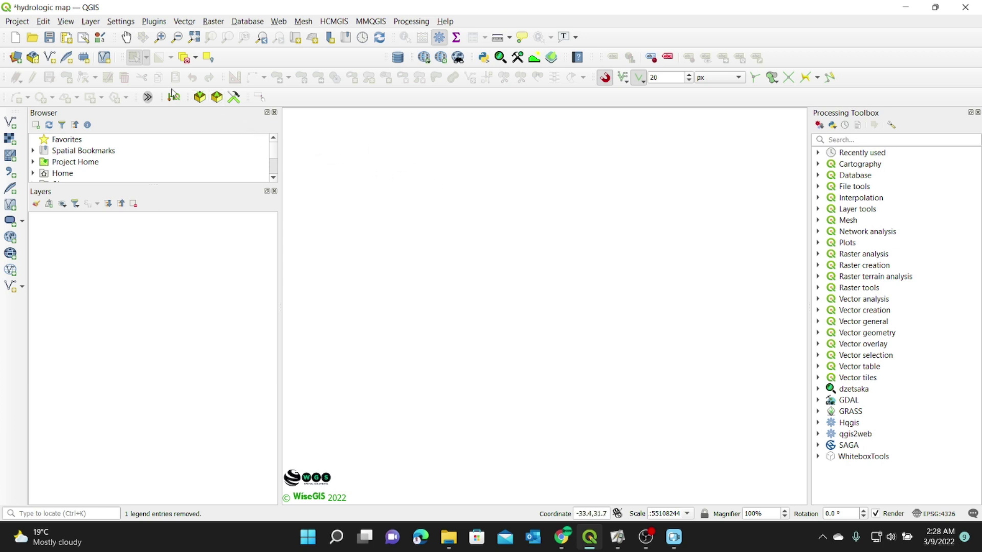
pyautogui.click(90, 21)
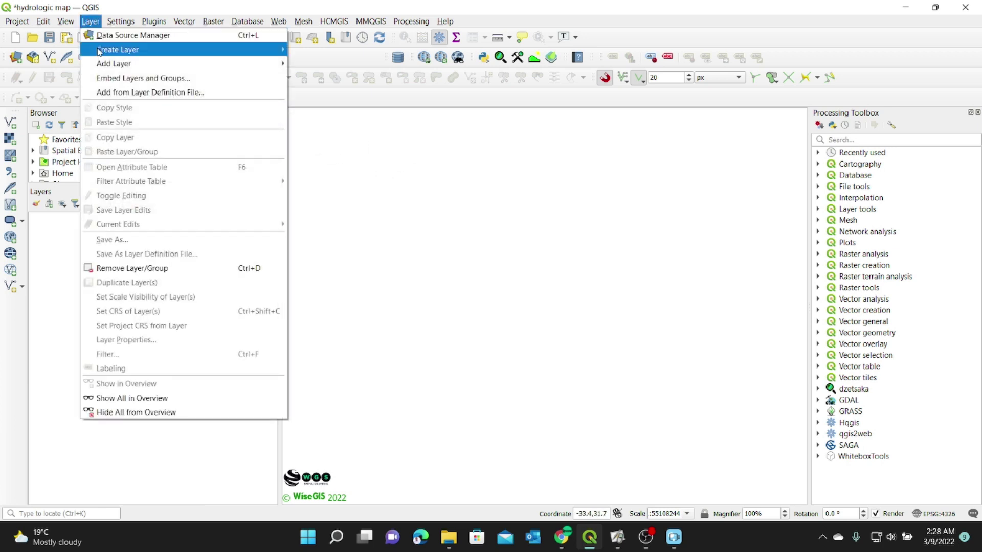
pyautogui.moveTo(109, 62)
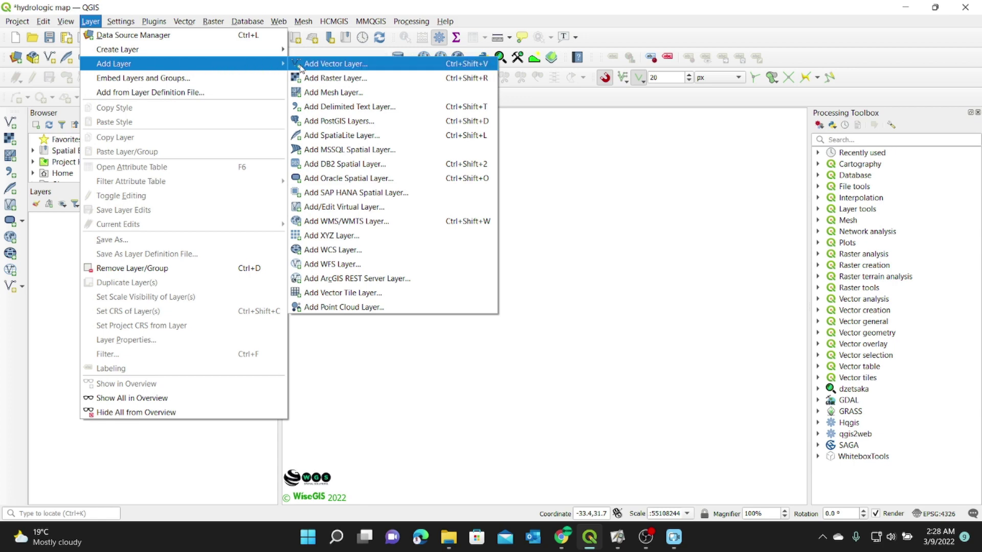
pyautogui.click(346, 68)
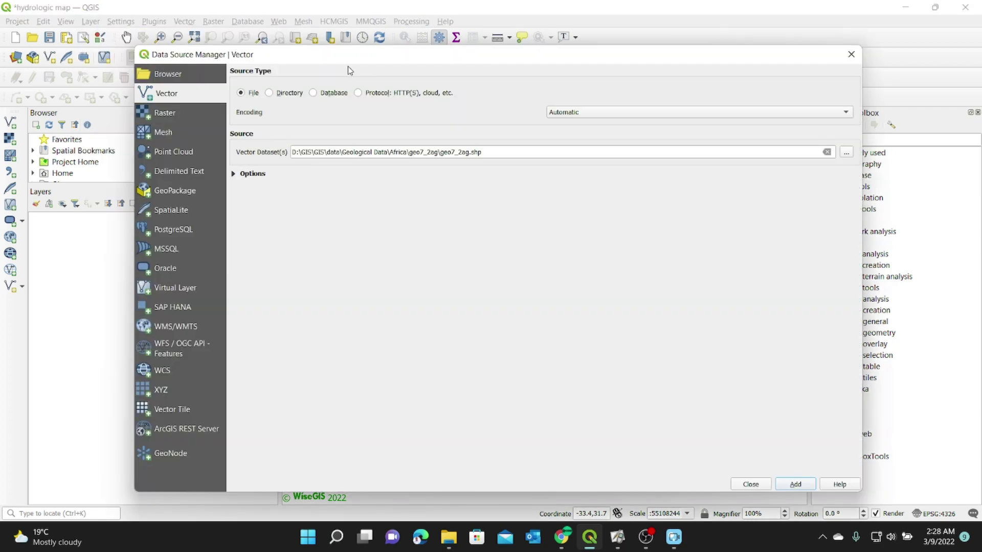
pyautogui.click(847, 153)
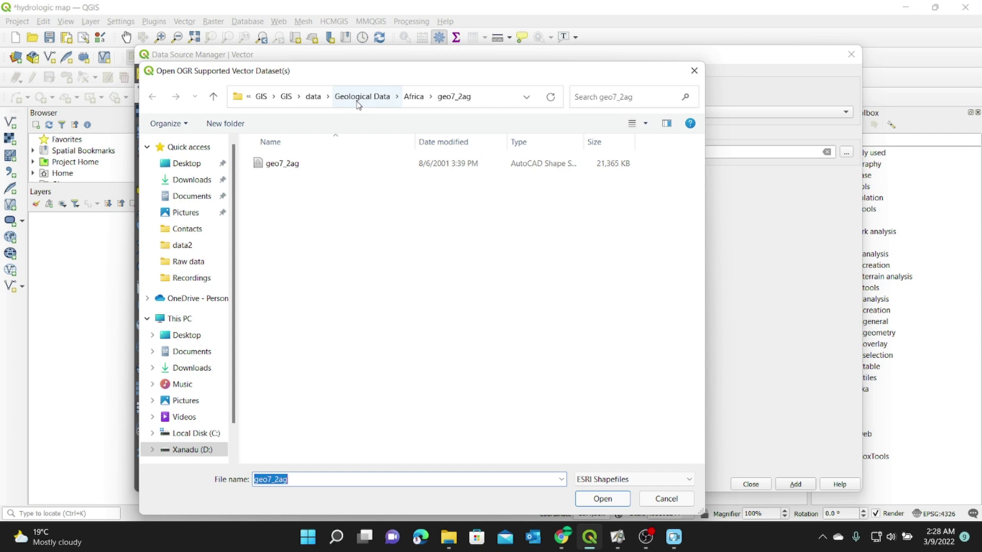
pyautogui.click(311, 97)
pyautogui.scroll(-15, 297, 358)
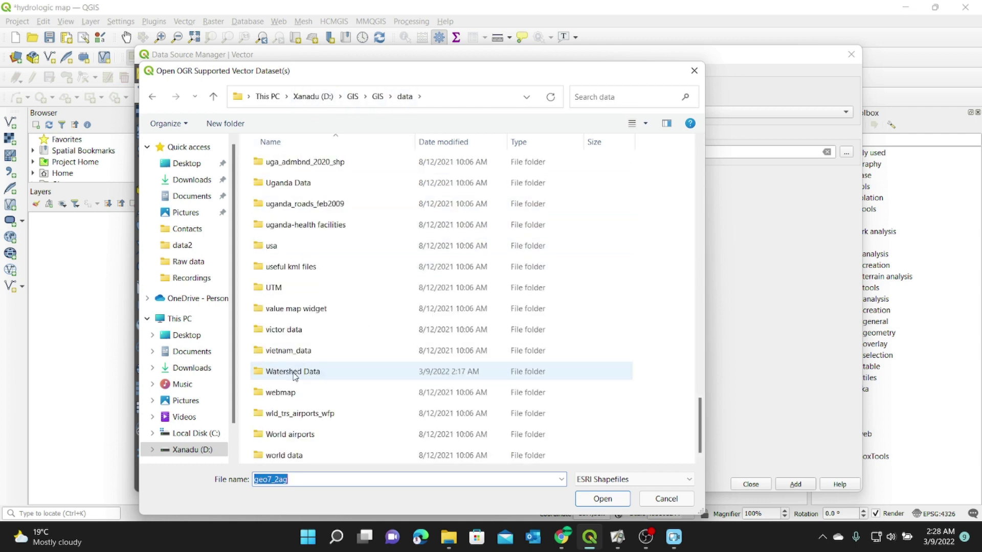
pyautogui.doubleClick(295, 372)
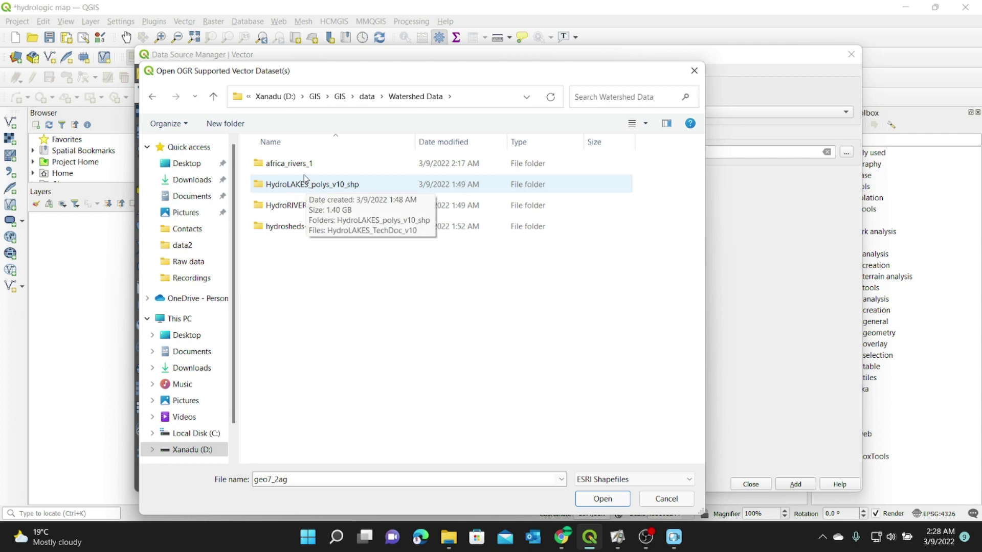
pyautogui.doubleClick(309, 226)
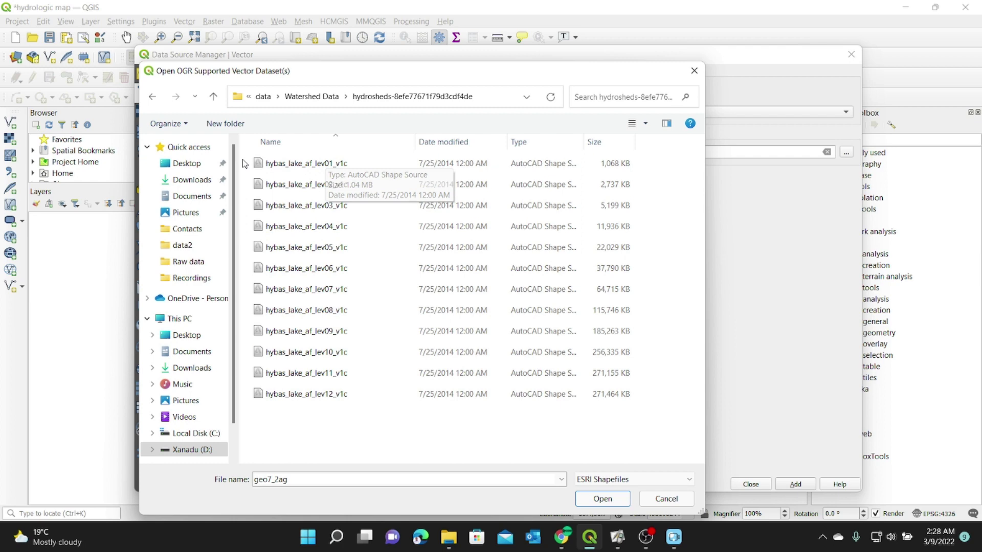
pyautogui.moveTo(250, 158); pyautogui.dragTo(370, 406)
pyautogui.click(598, 498)
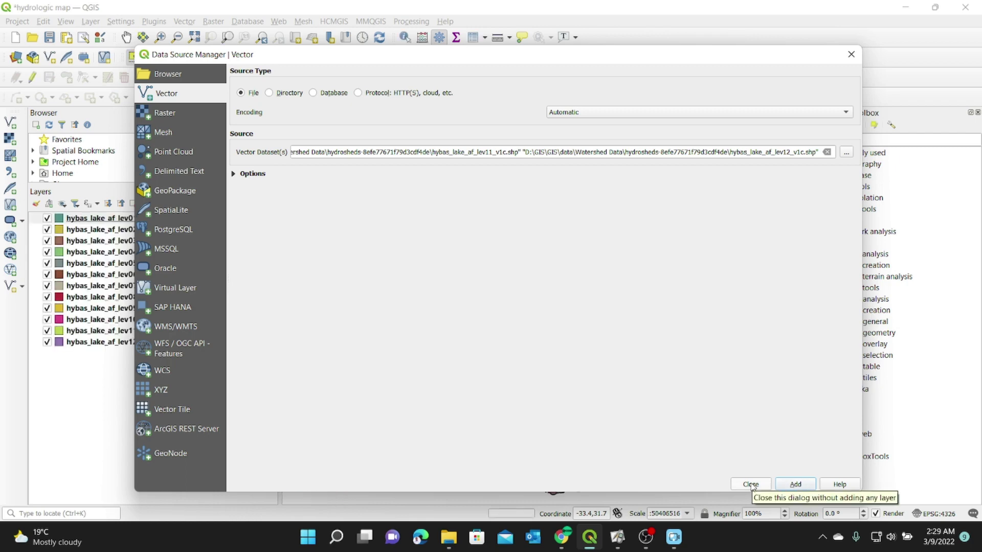
pyautogui.click(751, 485)
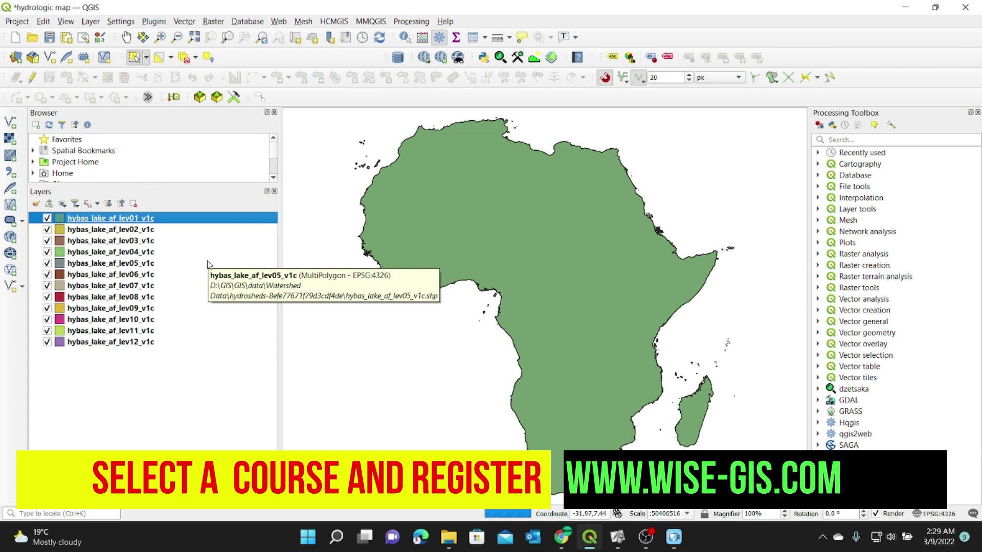
# Hide the basin layers hybas_lake_af_lev01_v1c through hybas_lake_af_lev05_v1c one after another to expose the finer sub-basin levels.
pyautogui.click(47, 219)
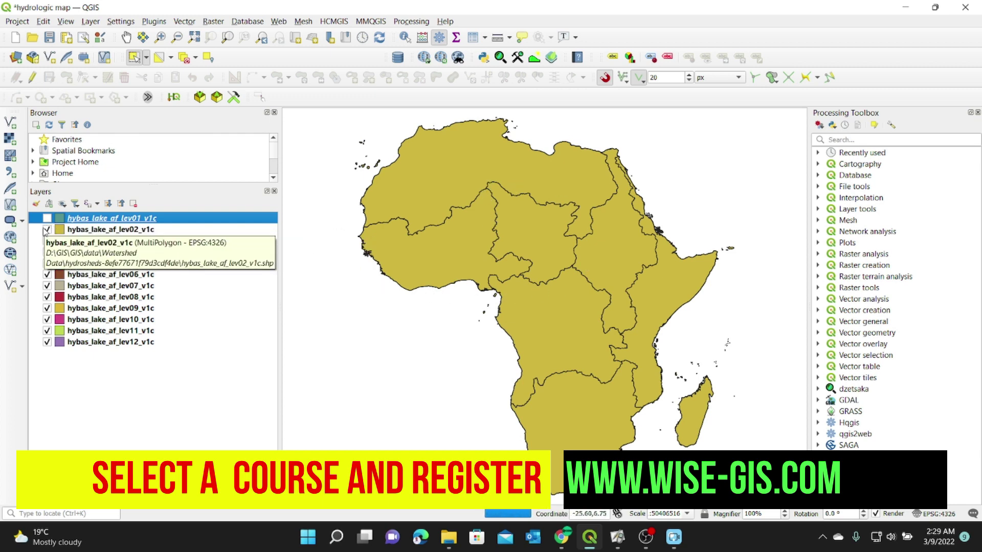
pyautogui.click(47, 229)
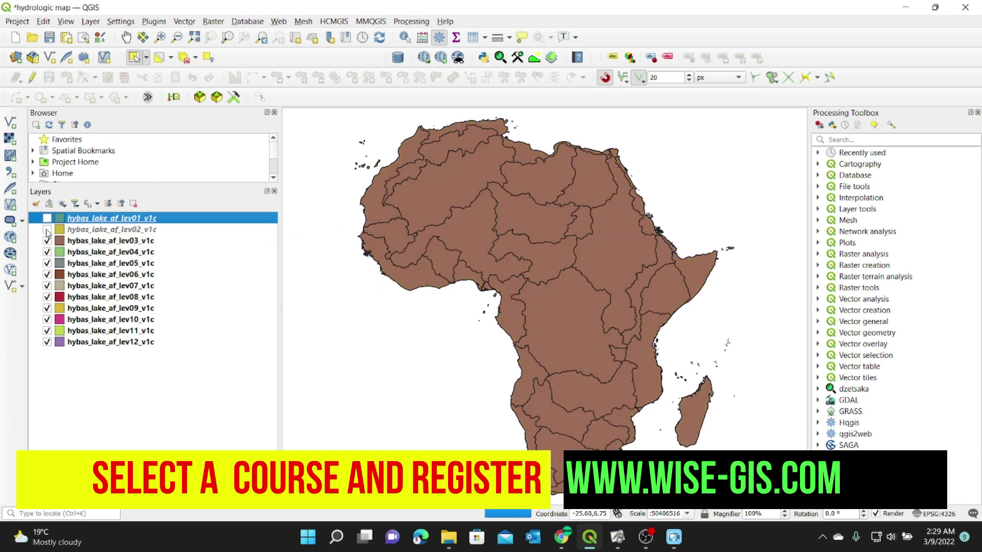
pyautogui.click(47, 241)
pyautogui.click(47, 253)
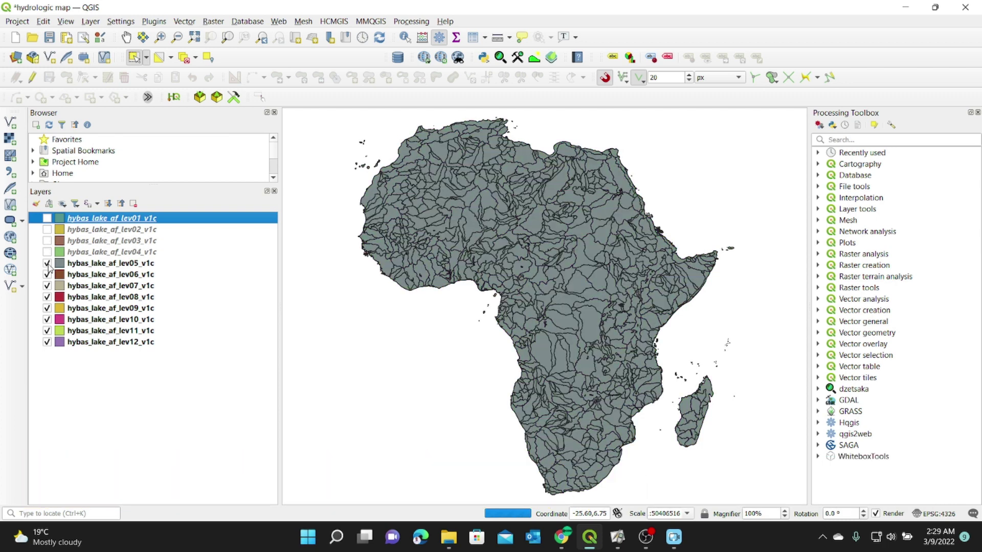
pyautogui.click(47, 263)
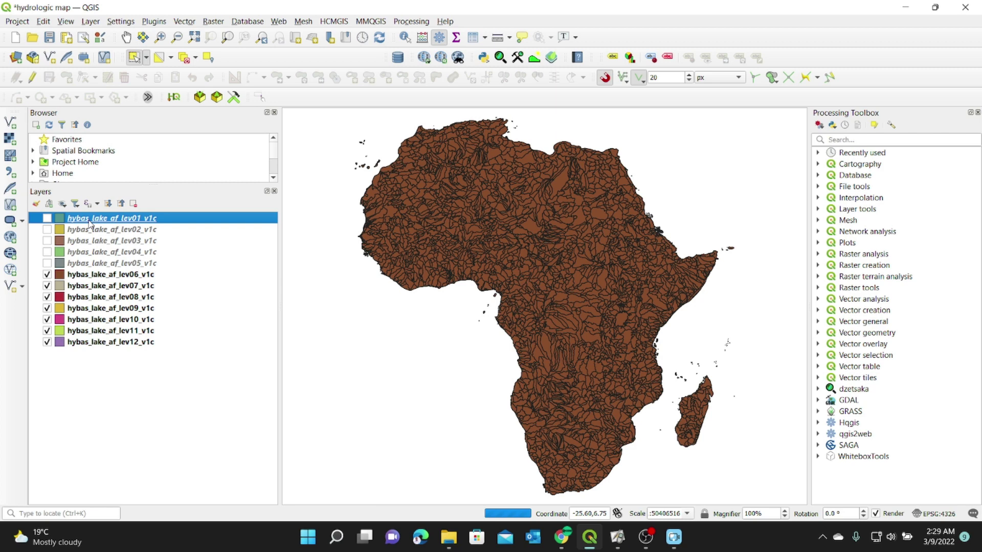
# Examine the attribute tables of hybas_lake_af_lev02_v1c and hybas_lake_af_lev03_v1c, including their area columns, and close each one.
pyautogui.rightClick(91, 229)
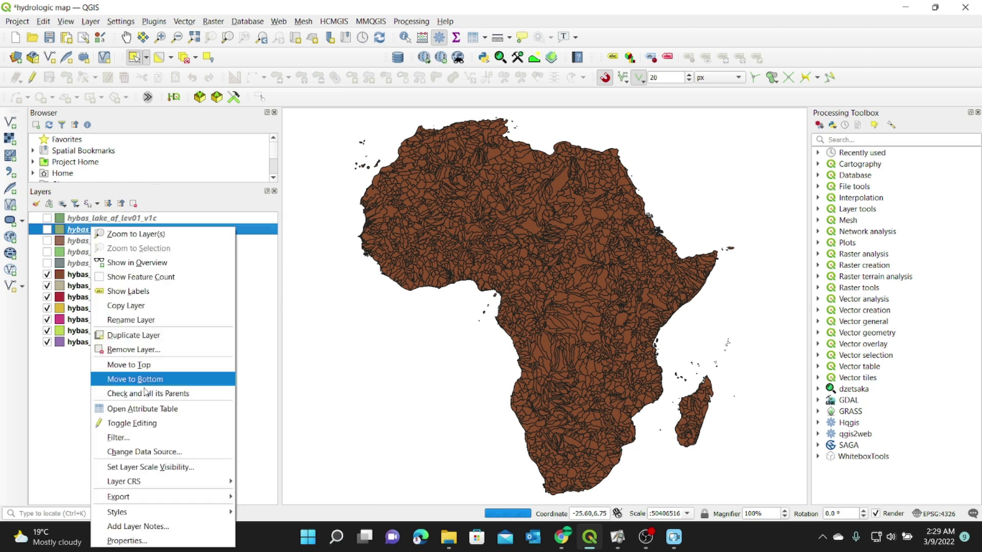
pyautogui.click(146, 408)
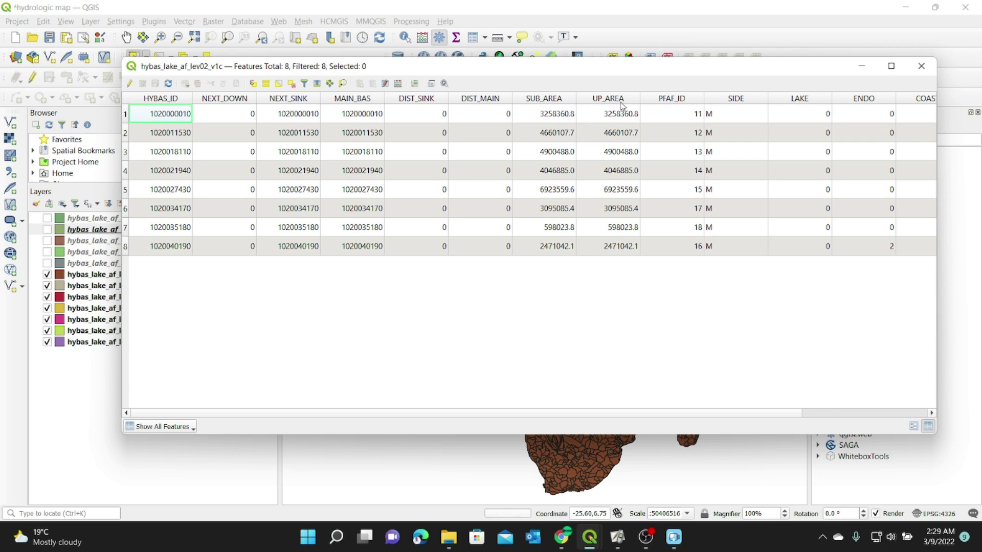
pyautogui.click(922, 66)
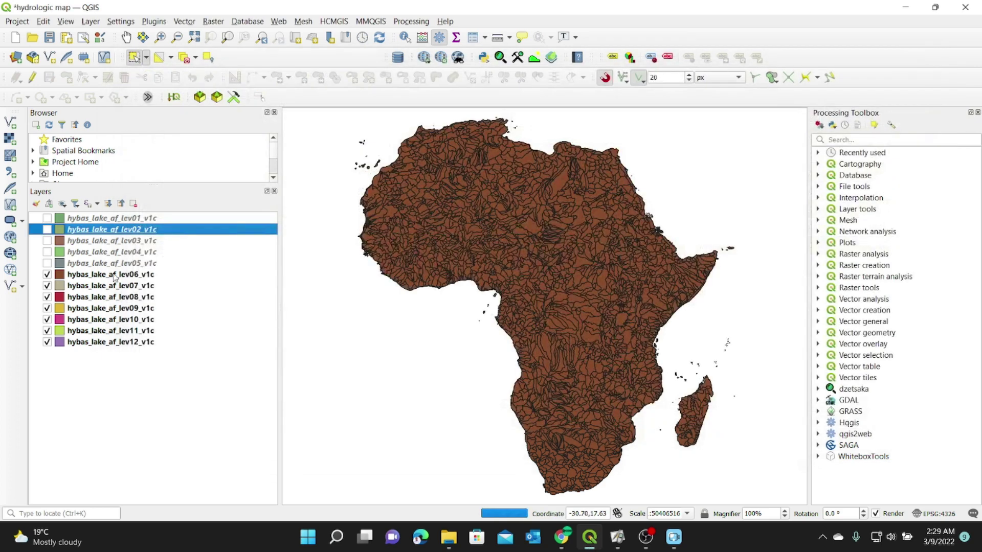
pyautogui.rightClick(89, 242)
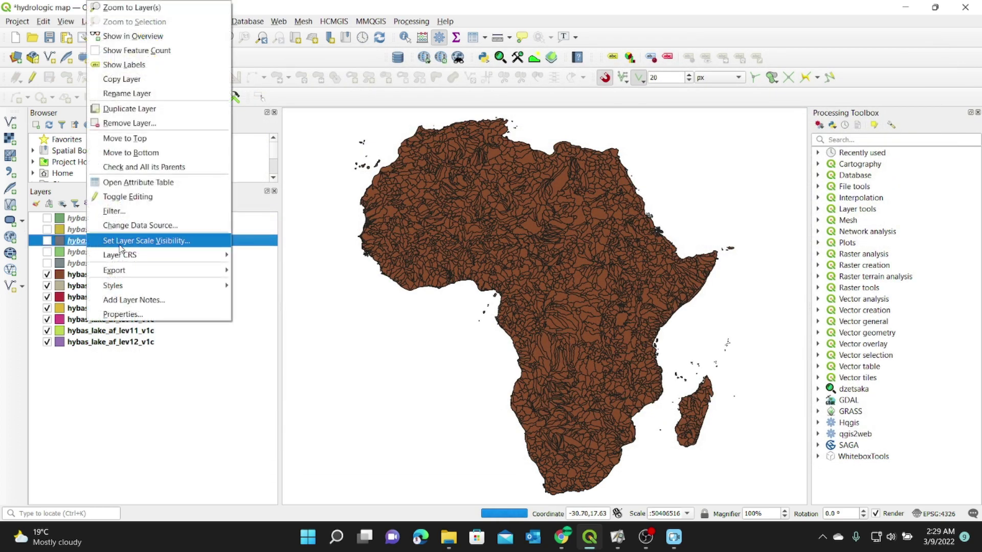
pyautogui.click(153, 182)
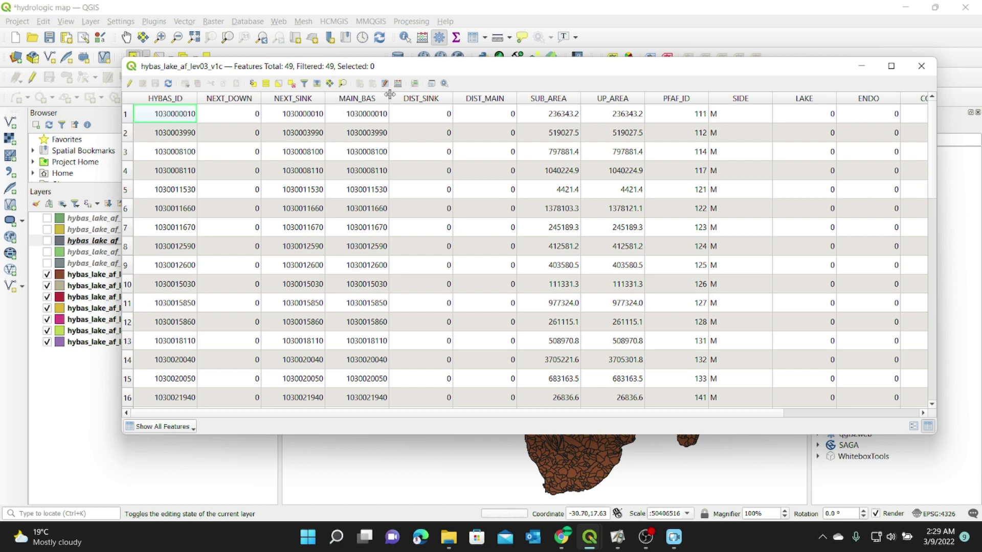
pyautogui.moveTo(390, 95); pyautogui.dragTo(403, 95)
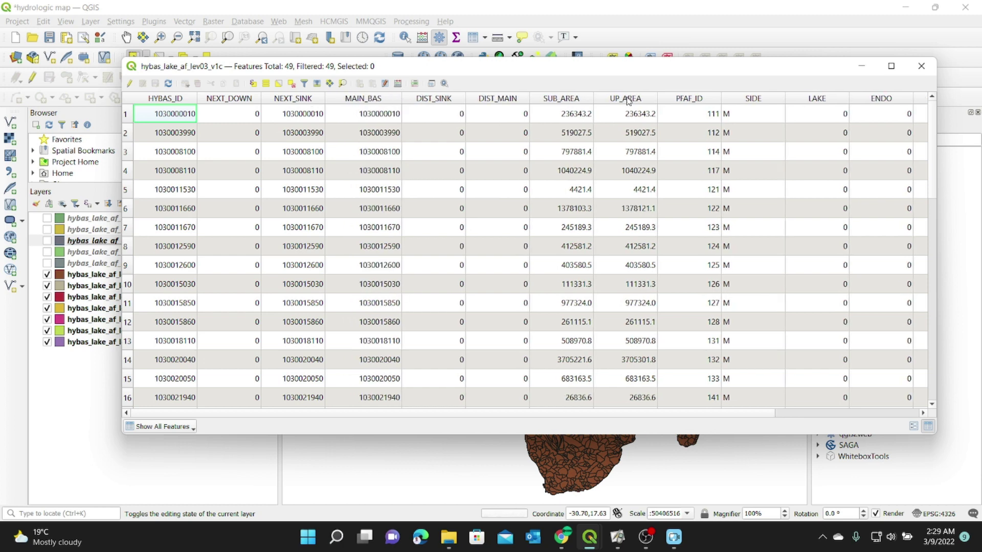
pyautogui.click(921, 66)
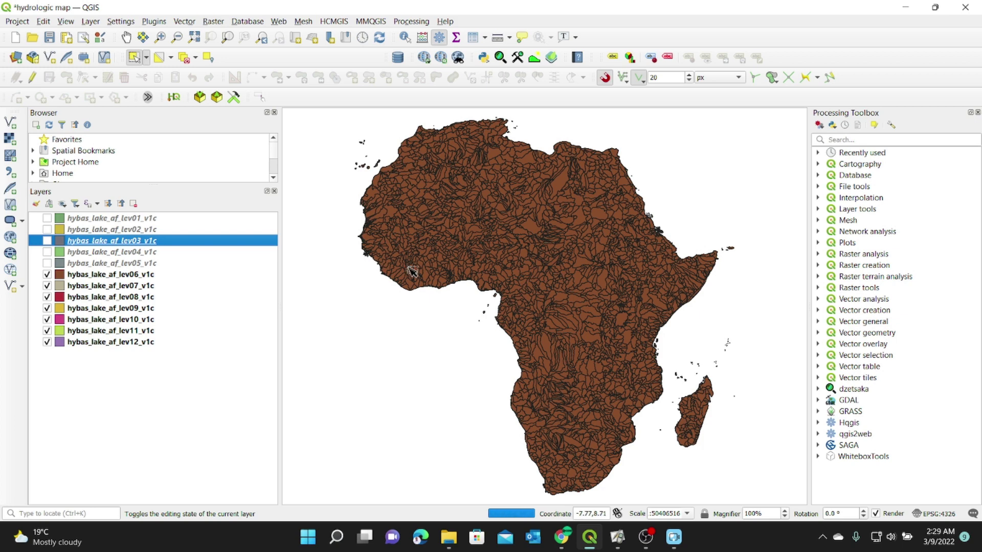
# Add the River Tana shapefile from D:\GIS\GIS\data\kenyadata\kenrivers\KEN_Rivers as a vector layer.
pyautogui.click(90, 21)
pyautogui.moveTo(136, 64)
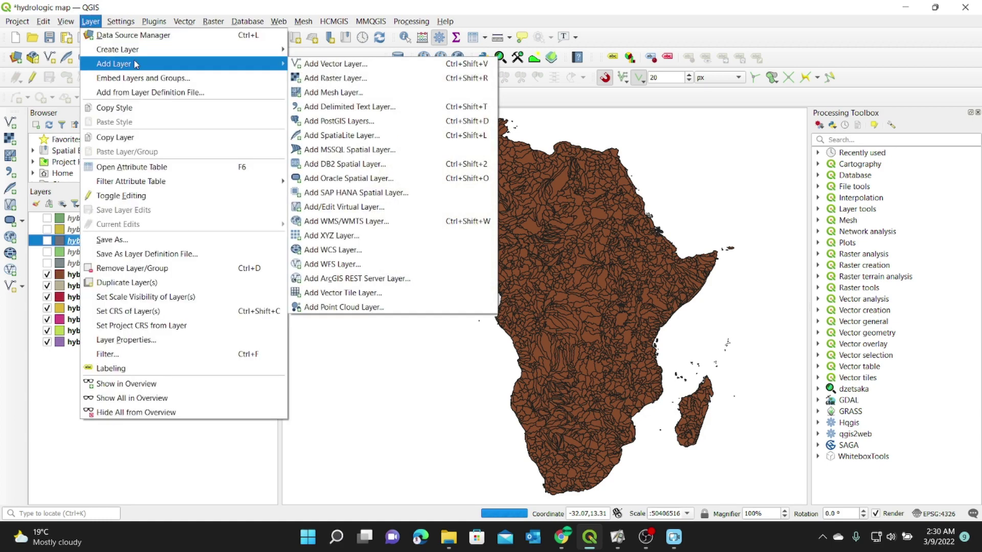
pyautogui.click(335, 64)
pyautogui.click(847, 153)
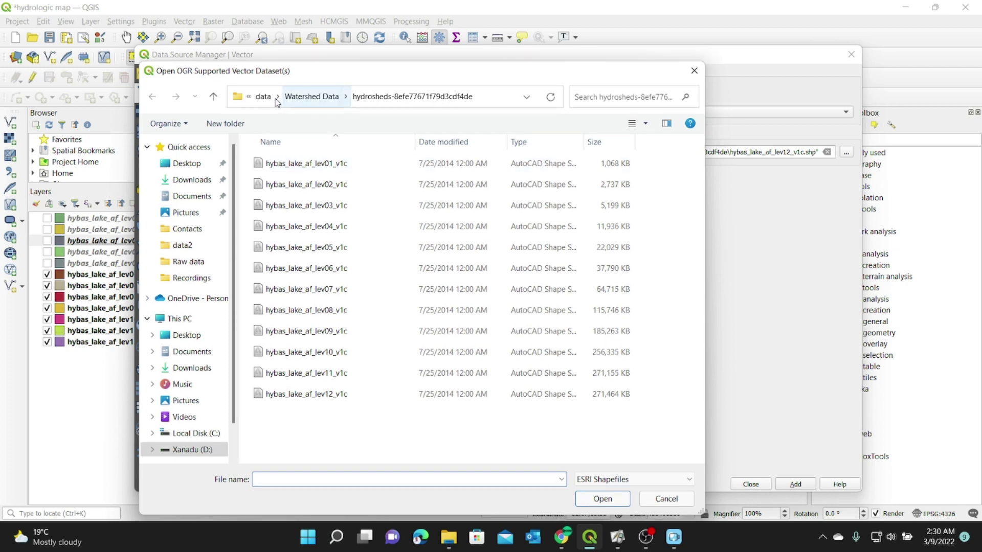
pyautogui.click(263, 97)
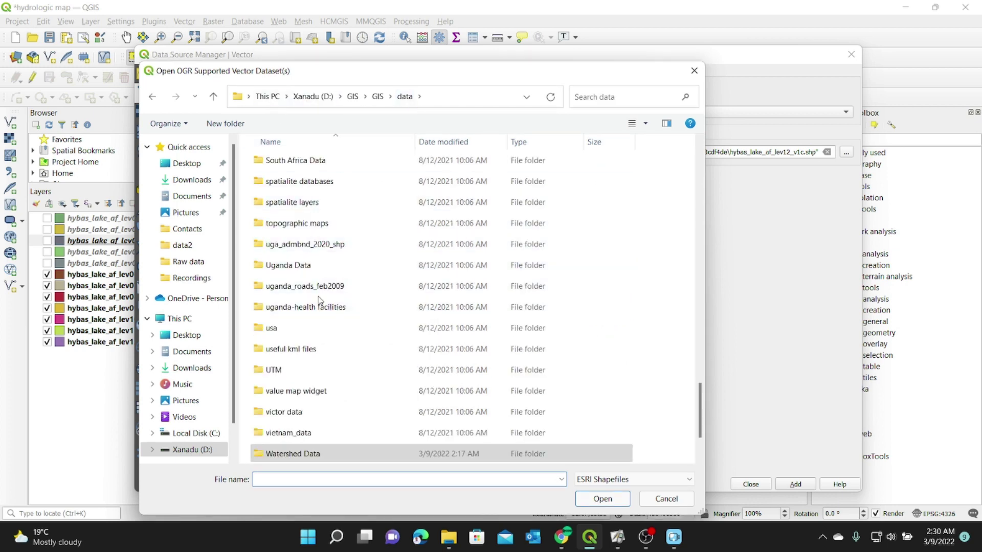
pyautogui.scroll(6, 315, 300)
pyautogui.scroll(9, 312, 300)
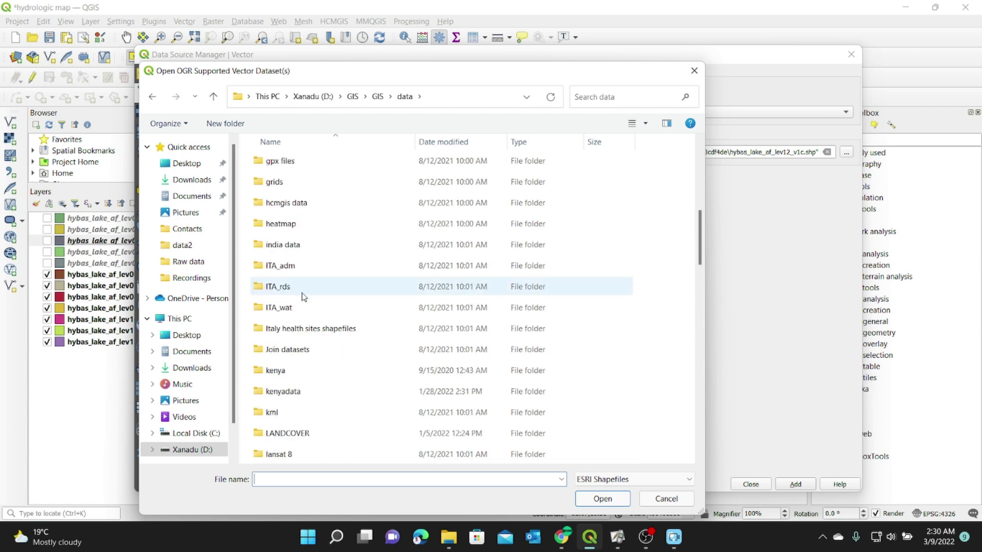
pyautogui.scroll(-1, 304, 297)
pyautogui.doubleClick(296, 346)
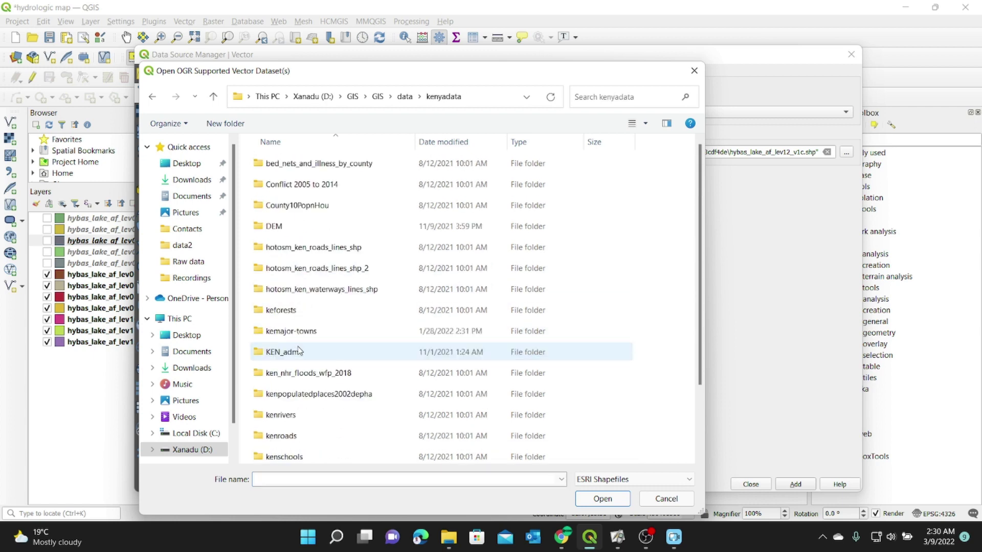
pyautogui.scroll(-2, 298, 256)
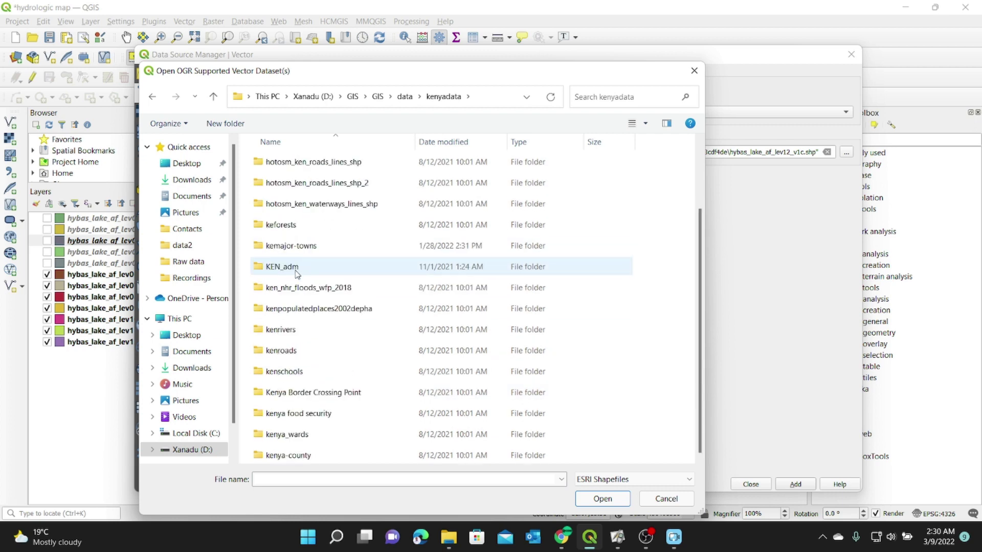
pyautogui.doubleClick(291, 332)
pyautogui.click(298, 170)
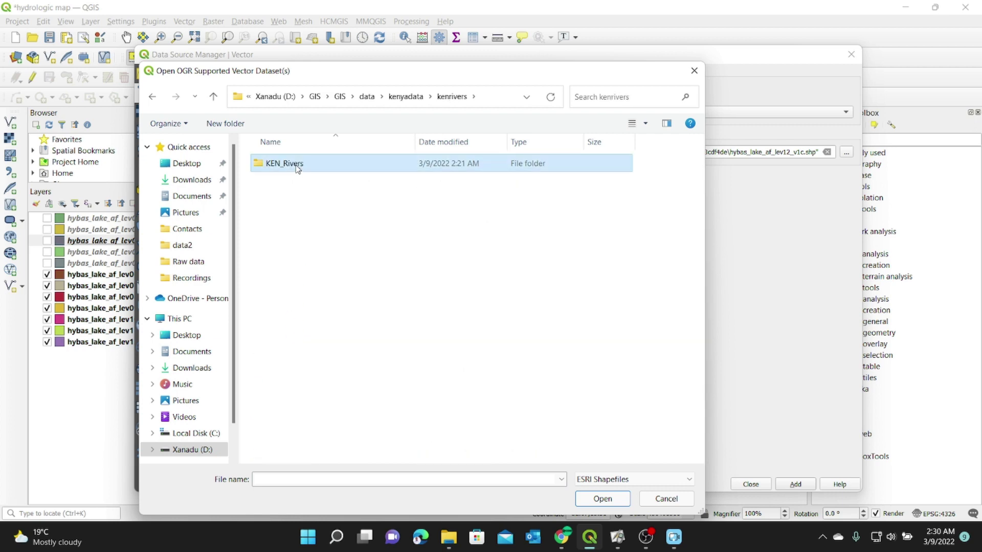
pyautogui.doubleClick(298, 166)
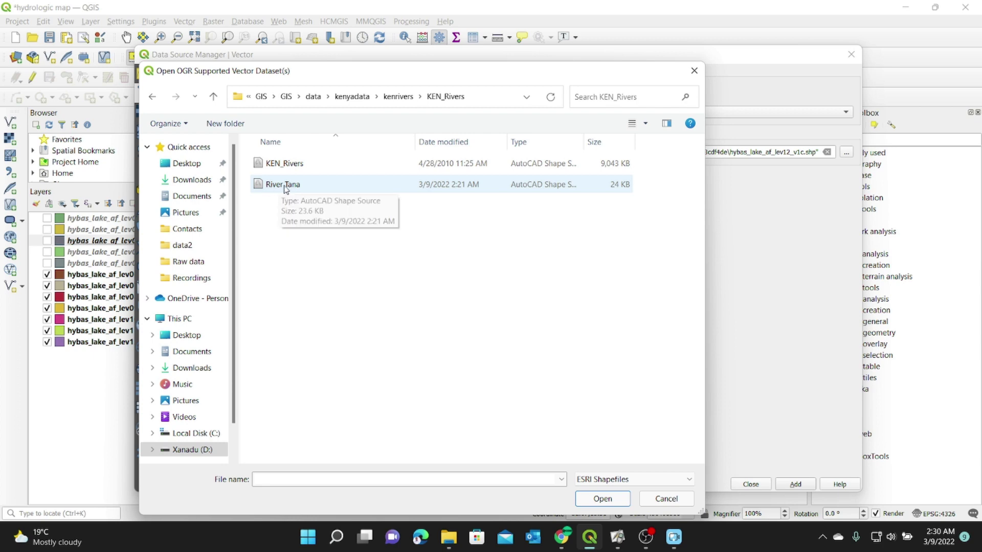
pyautogui.doubleClick(293, 185)
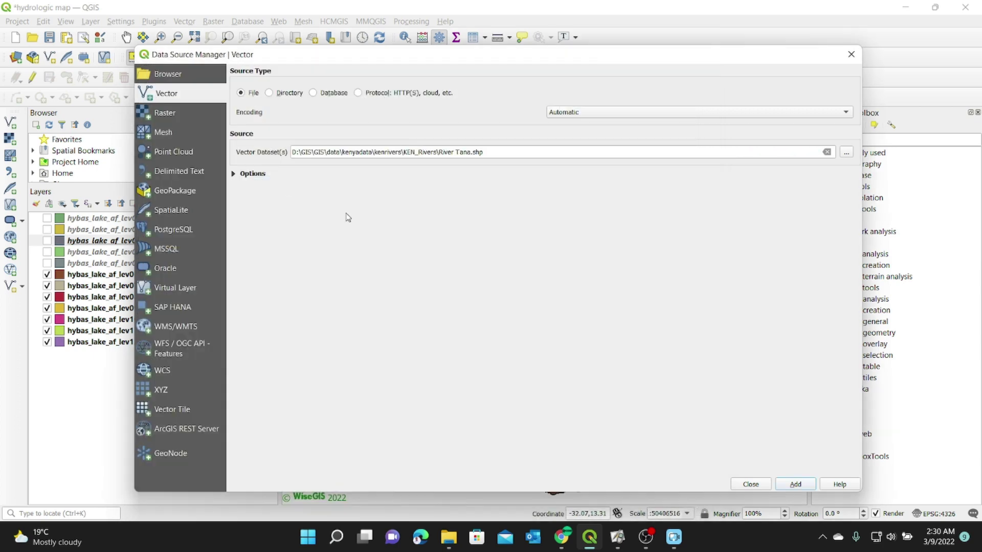
pyautogui.click(799, 487)
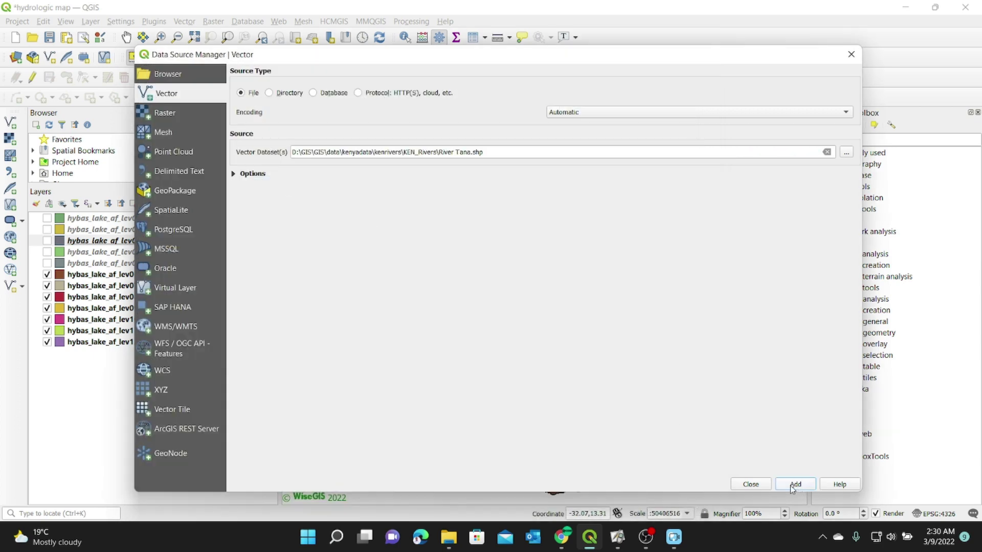
pyautogui.click(751, 485)
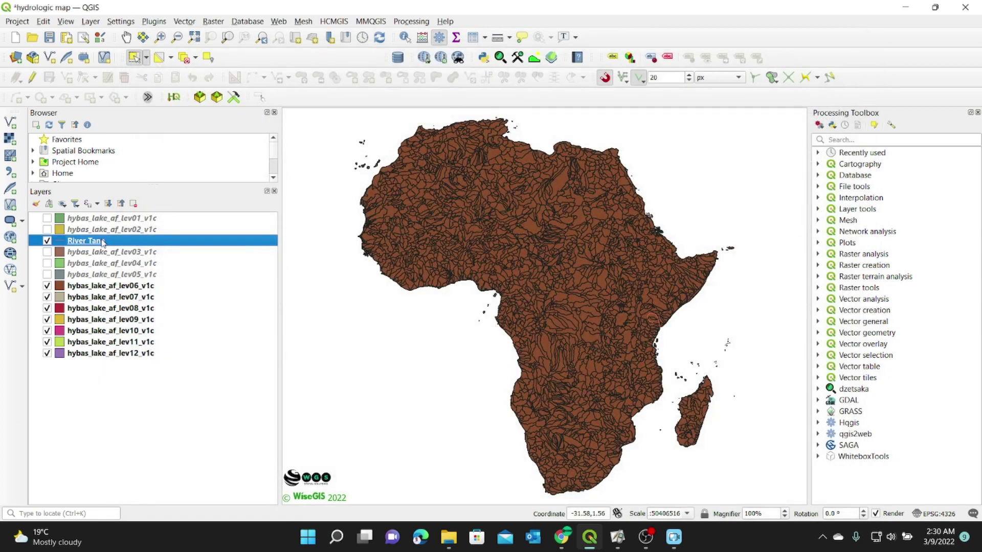
# Move River Tana to the top of the layers and style it with the simple blue line symbol at 1.66 mm width.
pyautogui.moveTo(94, 242); pyautogui.dragTo(89, 218)
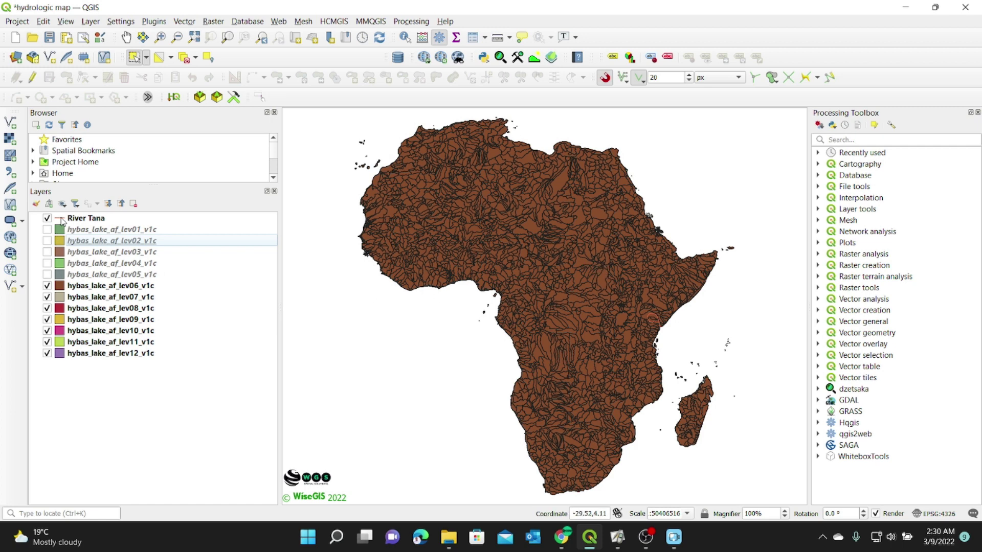
pyautogui.click(62, 221)
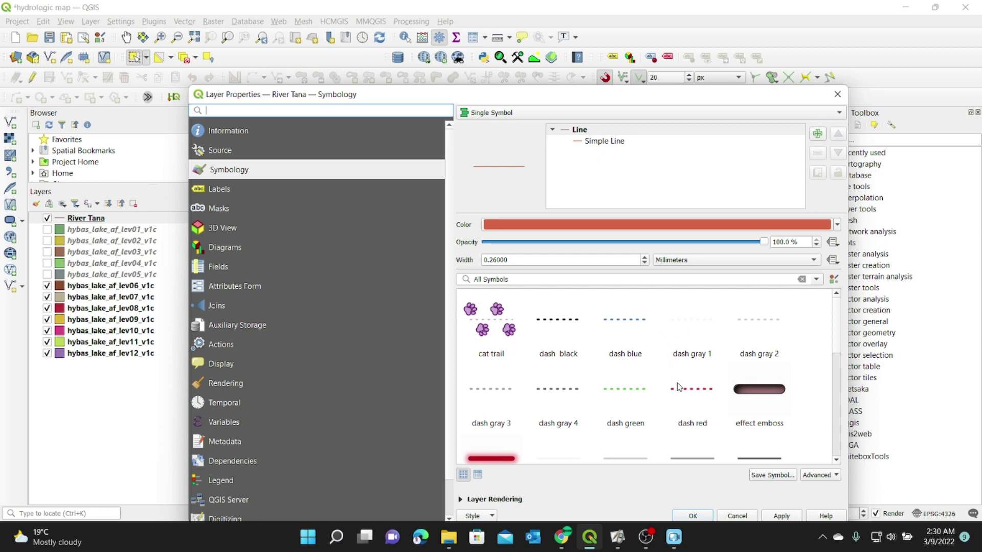
pyautogui.moveTo(838, 324); pyautogui.dragTo(838, 367)
pyautogui.click(702, 381)
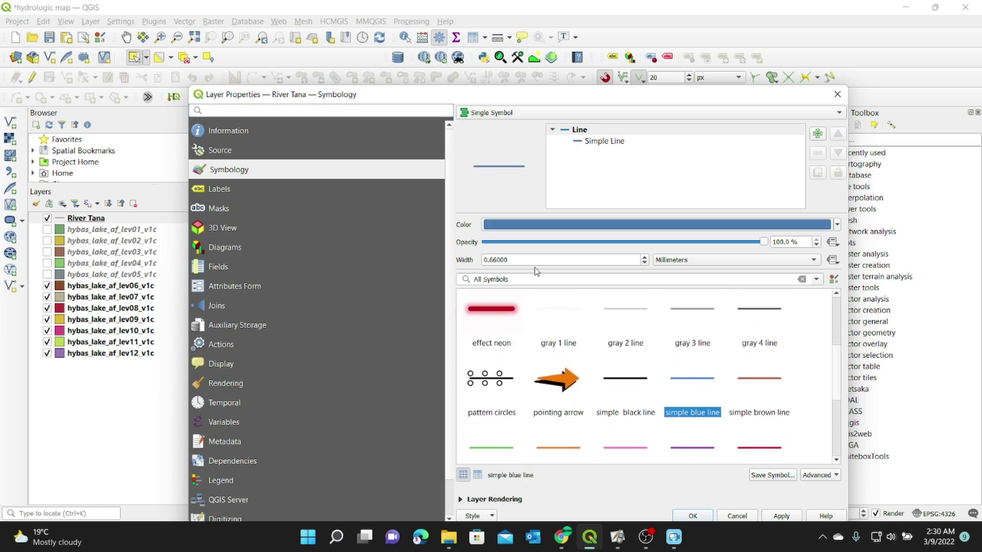
pyautogui.scroll(7, 645, 261)
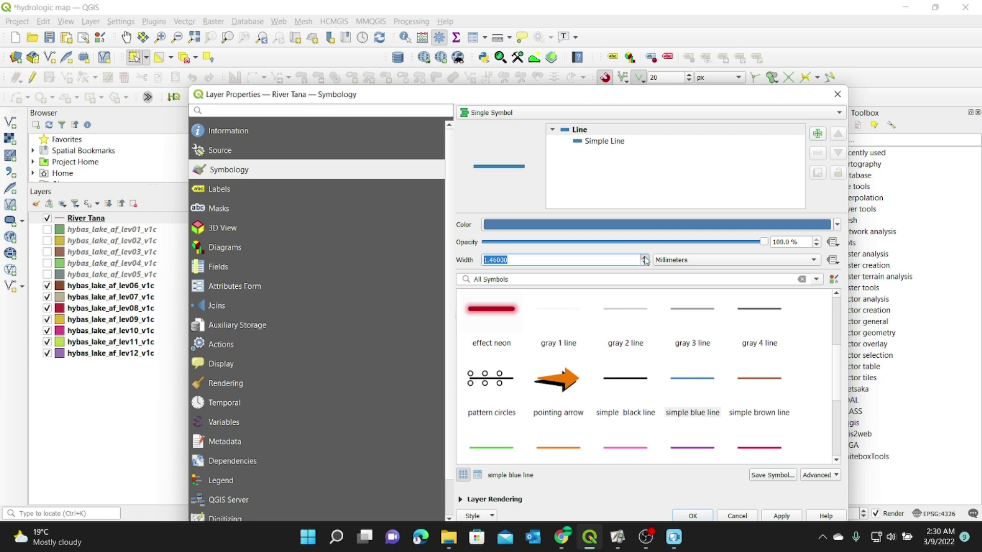
pyautogui.scroll(-2, 646, 266)
pyautogui.click(781, 515)
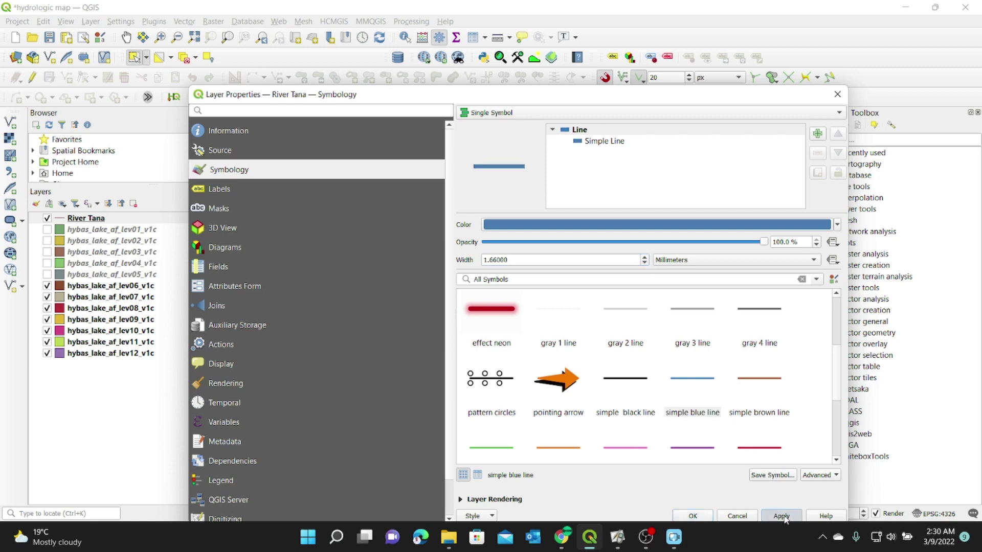
pyautogui.click(693, 516)
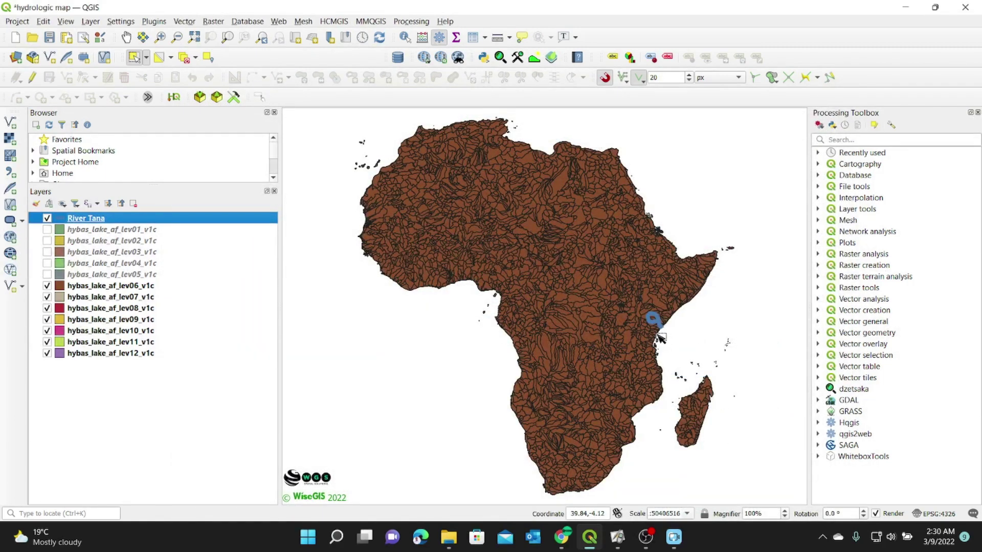
# Show the hybas_lake_af_lev05_v1c layer and select its basin polygon that contains River Tana.
pyautogui.scroll(3, 659, 329)
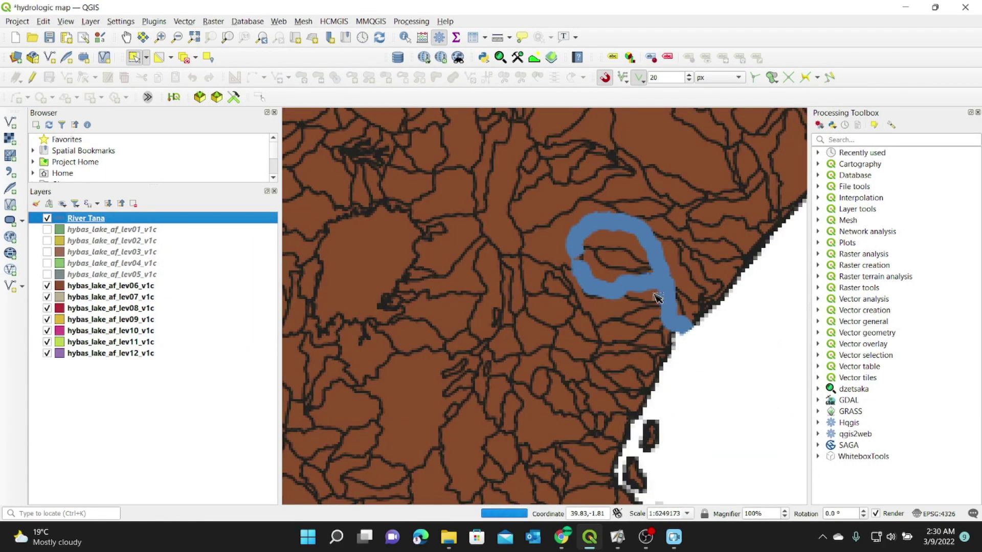
pyautogui.scroll(1, 658, 297)
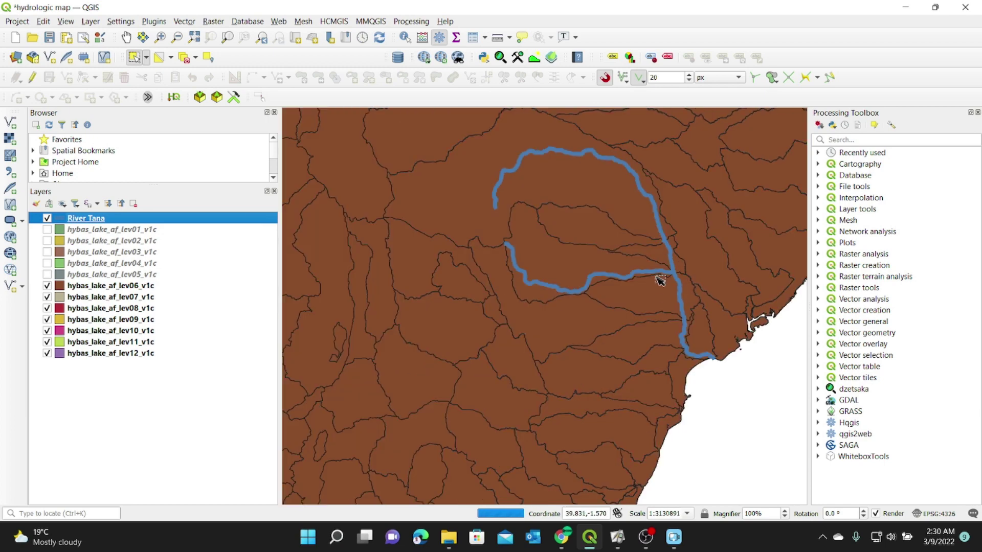
pyautogui.moveTo(659, 282); pyautogui.dragTo(610, 348)
pyautogui.scroll(2, 604, 339)
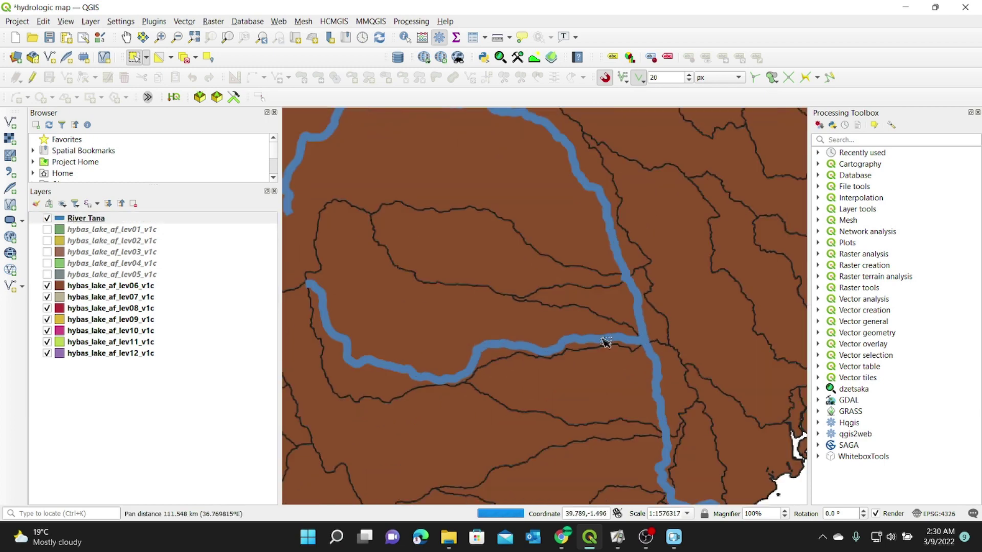
pyautogui.scroll(-2, 603, 333)
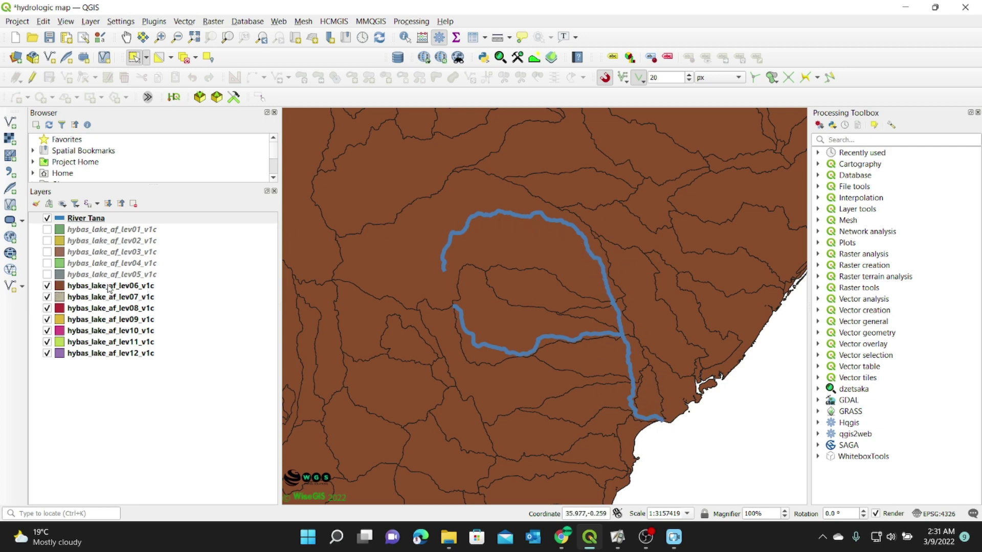
pyautogui.click(47, 275)
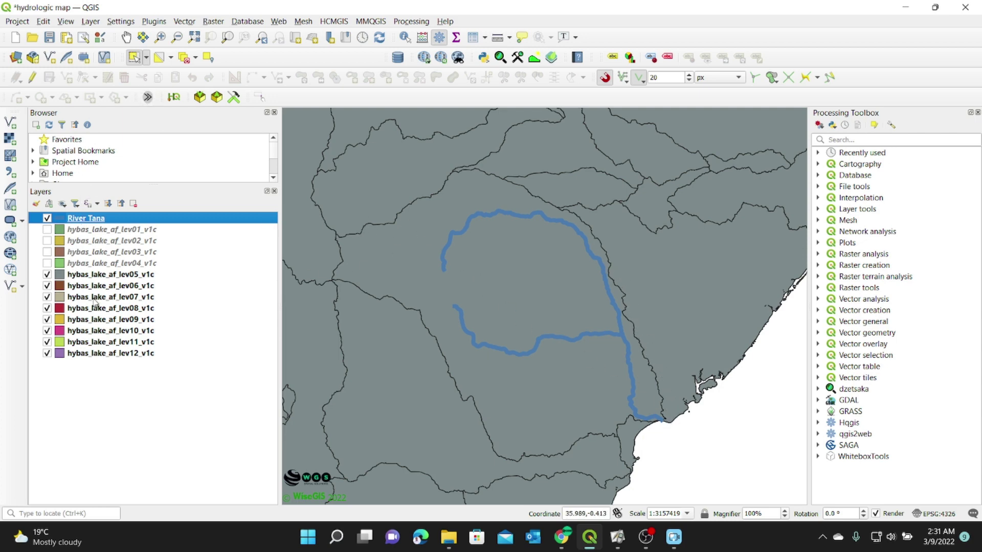
pyautogui.click(90, 276)
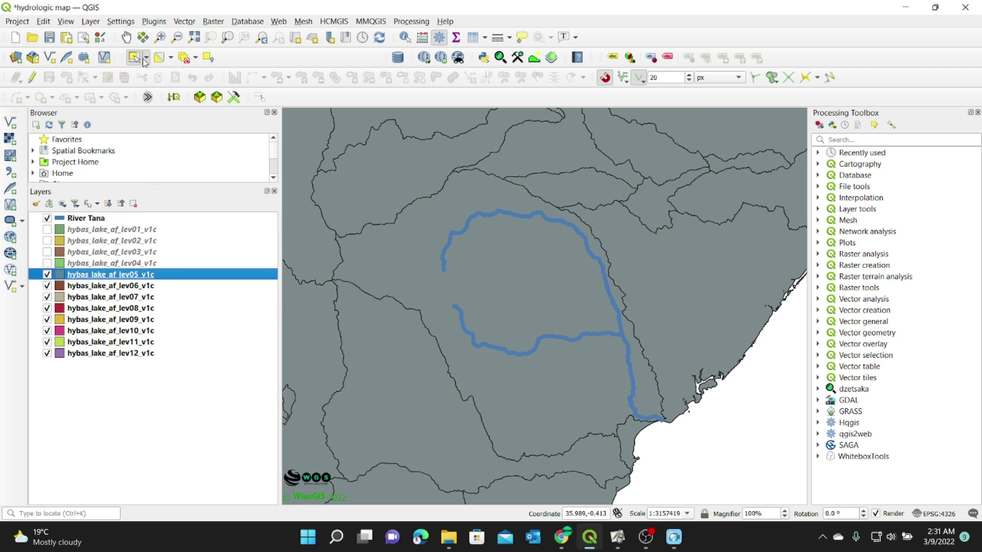
pyautogui.click(137, 60)
pyautogui.click(569, 395)
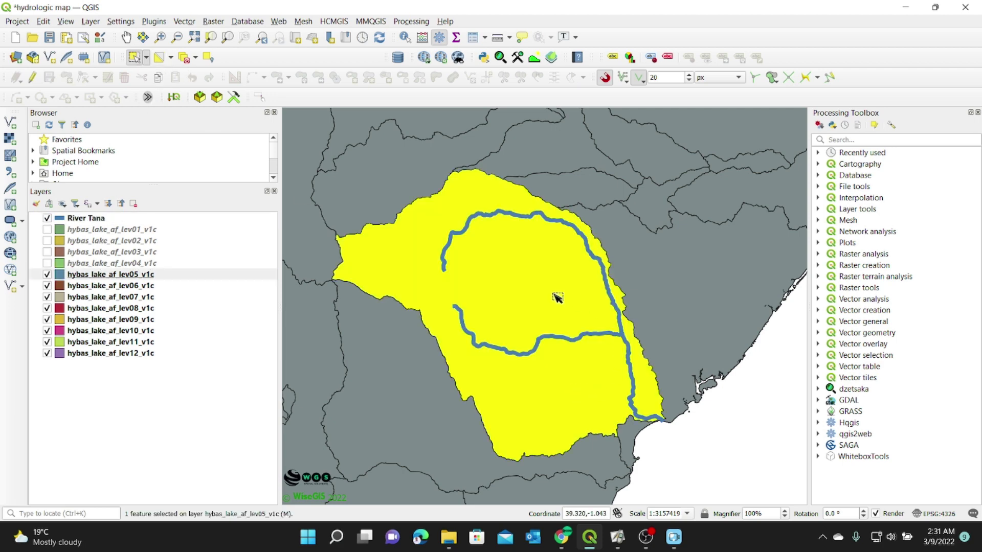
pyautogui.scroll(1, 570, 323)
pyautogui.scroll(-1, 570, 322)
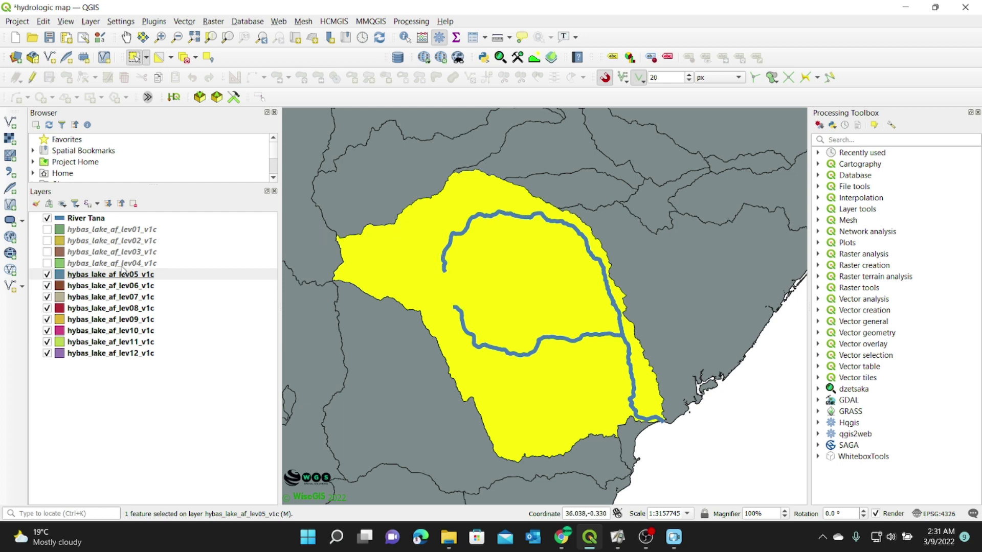
# Start exporting the selected lev05 basin as an ESRI Shapefile and create the destination folder newdata inside Watershed Data.
pyautogui.rightClick(108, 276)
pyautogui.moveTo(167, 259)
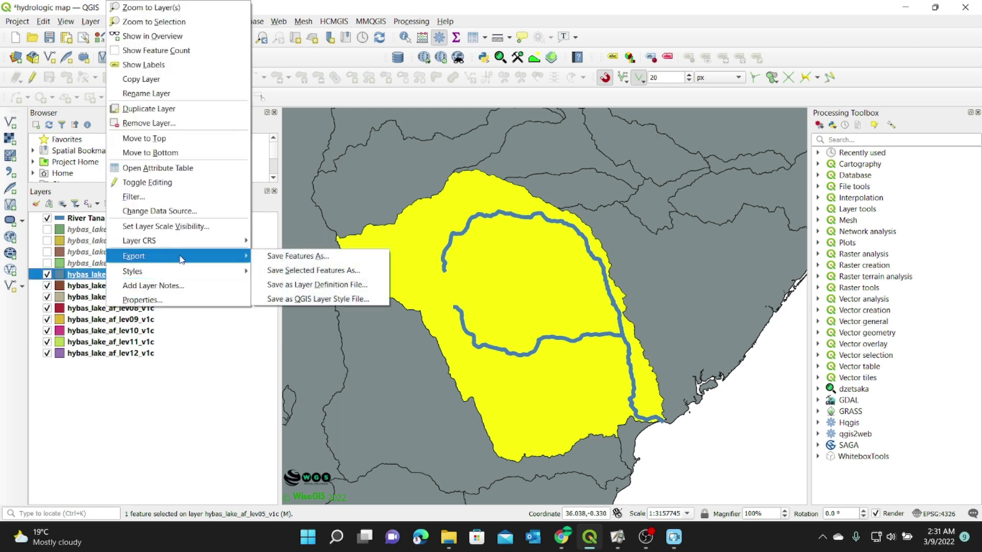
pyautogui.click(327, 271)
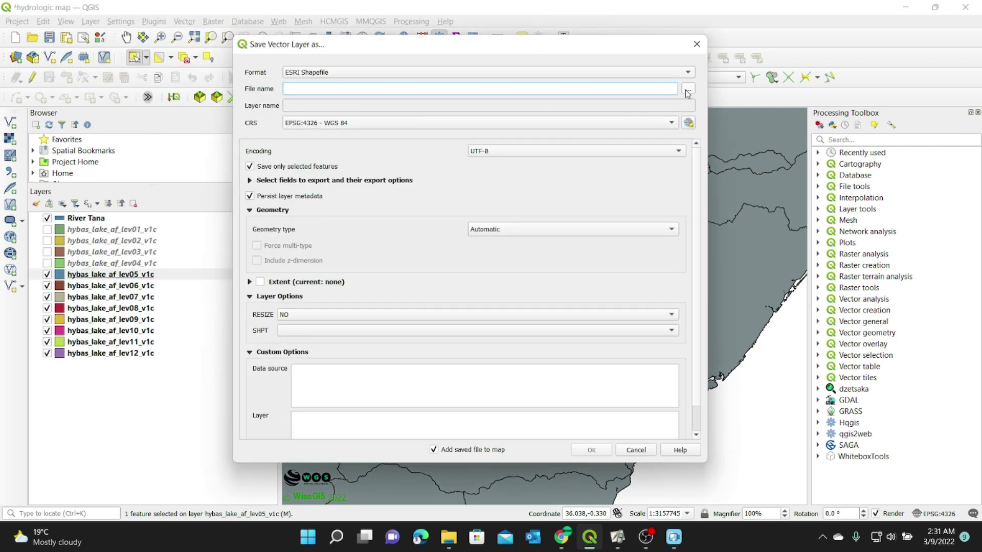
pyautogui.click(689, 91)
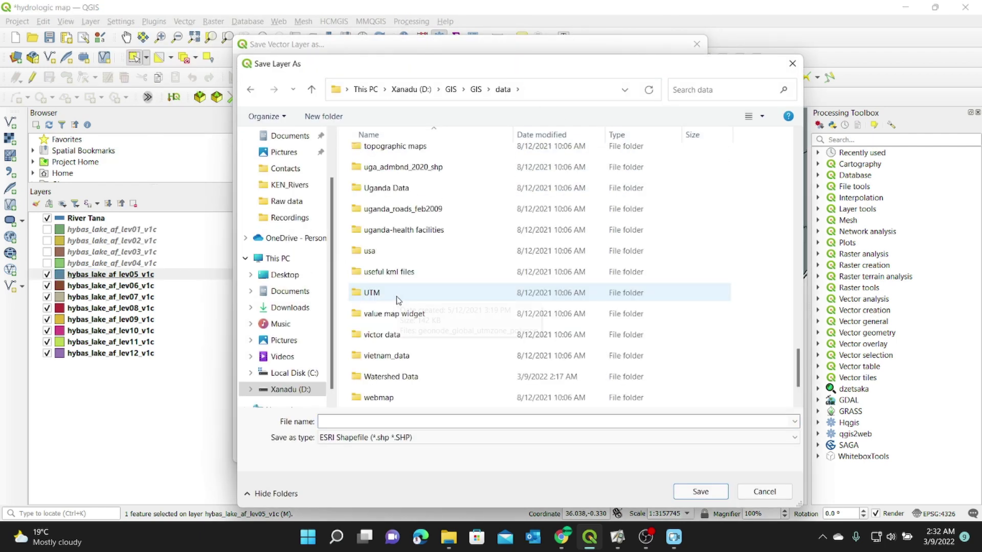
pyautogui.doubleClick(376, 377)
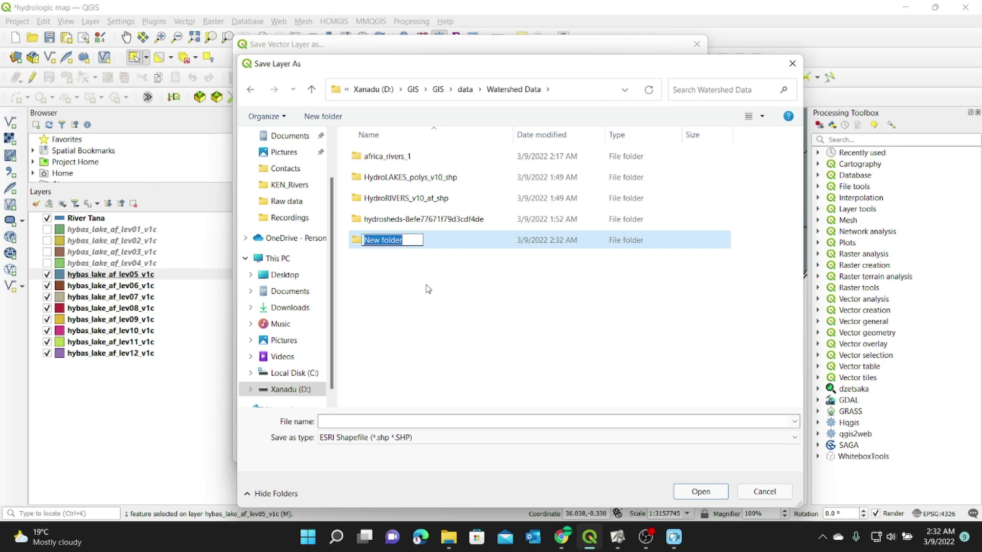
pyautogui.write('newd')
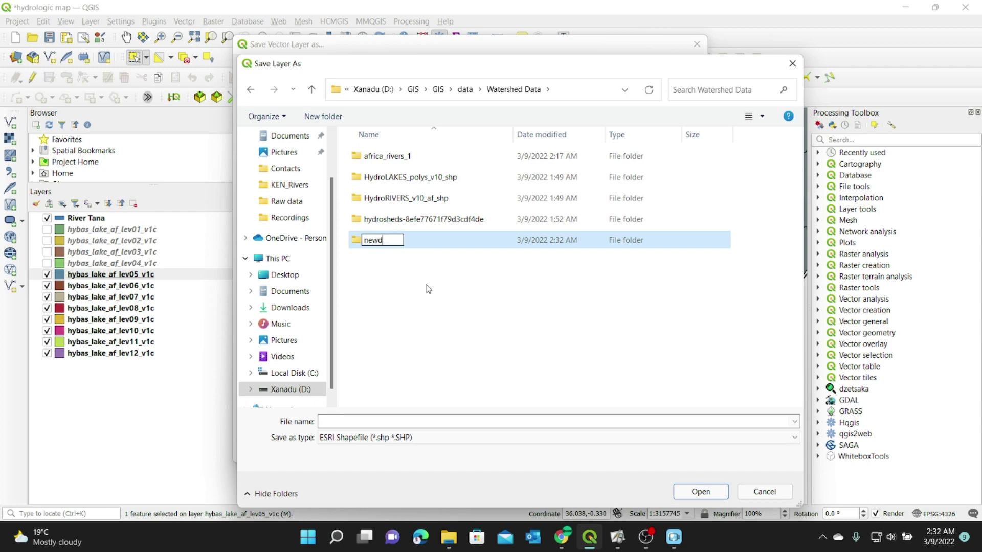
pyautogui.write('ata')
pyautogui.click(402, 259)
pyautogui.doubleClick(387, 242)
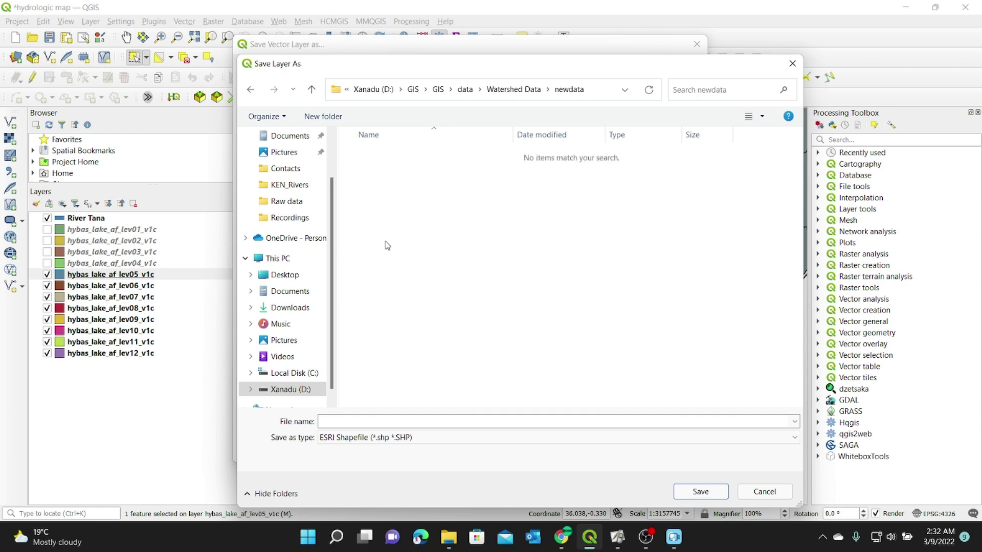
# Name the shapefile river tana basin and export the selected feature, adding the saved file to the map.
pyautogui.click(331, 422)
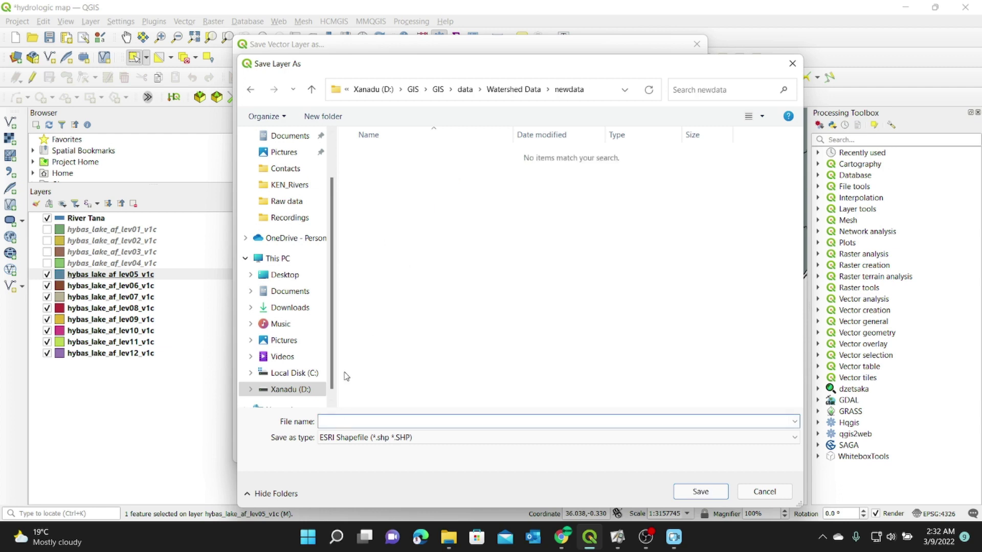
pyautogui.write('ta')
pyautogui.press('BackSpace')
pyautogui.press('BackSpace')
pyautogui.press('BackSpace')
pyautogui.click(717, 494)
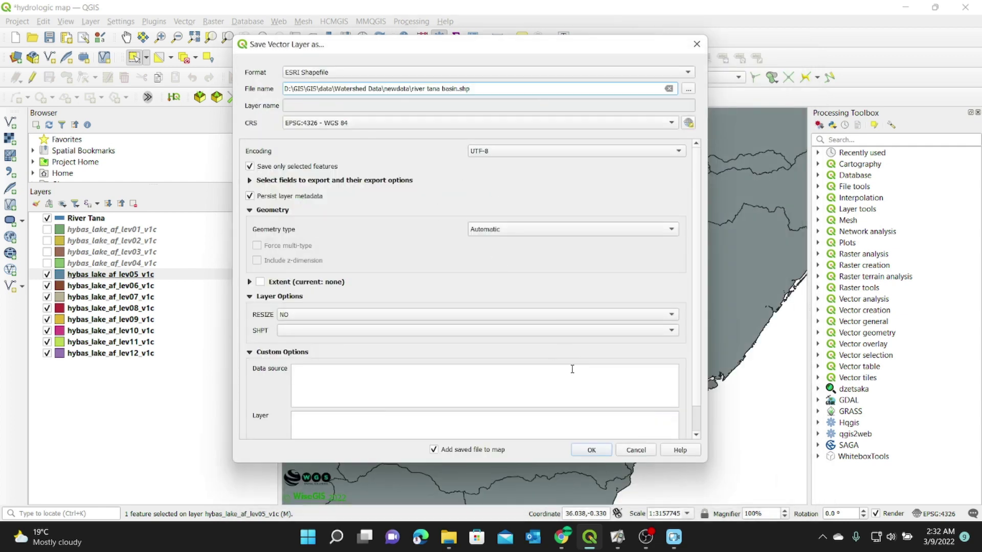
pyautogui.click(591, 450)
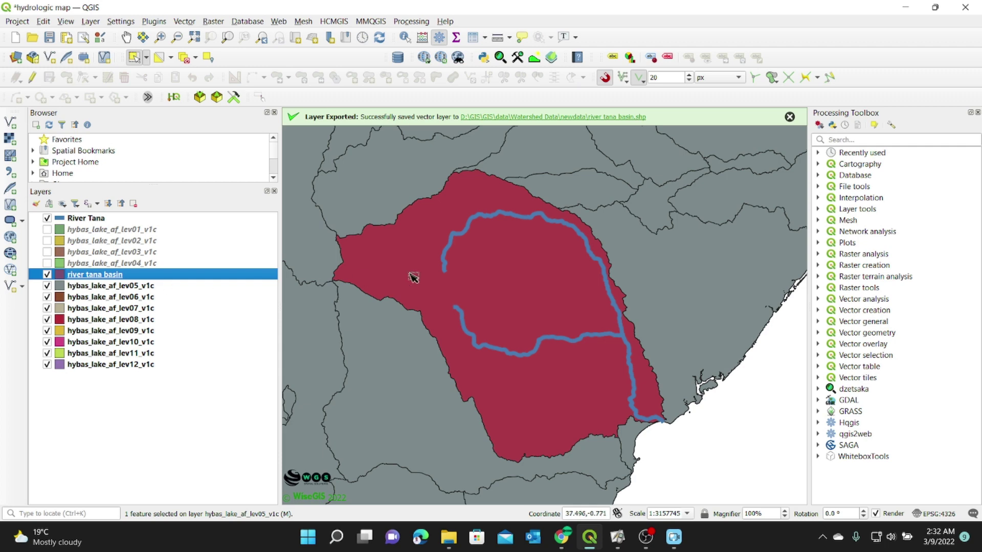
# Hide the hybas_lake_af_lev05_v1c and river tana basin layers, and select all hybas_lake_af_lev06_v1c sub-basins within the Tana basin.
pyautogui.click(48, 286)
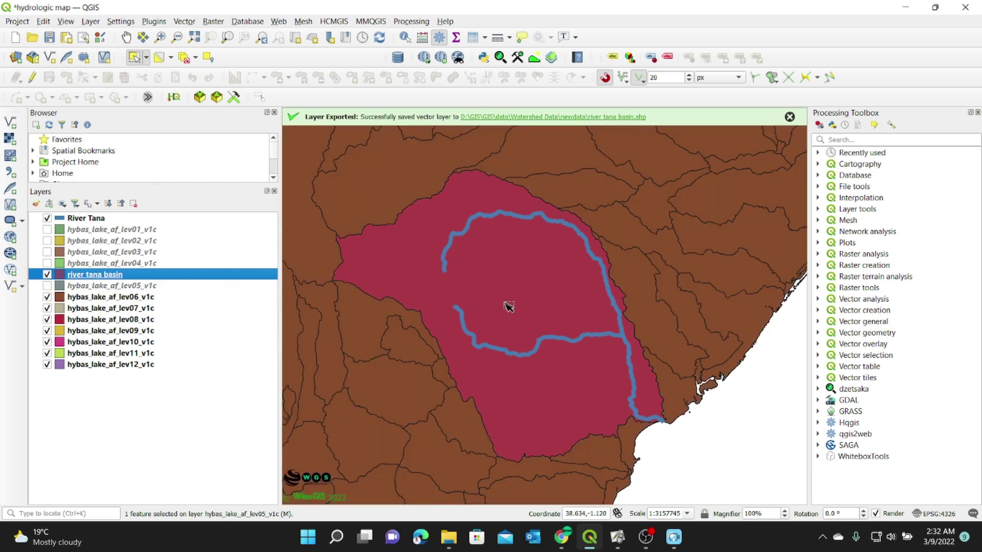
pyautogui.click(47, 275)
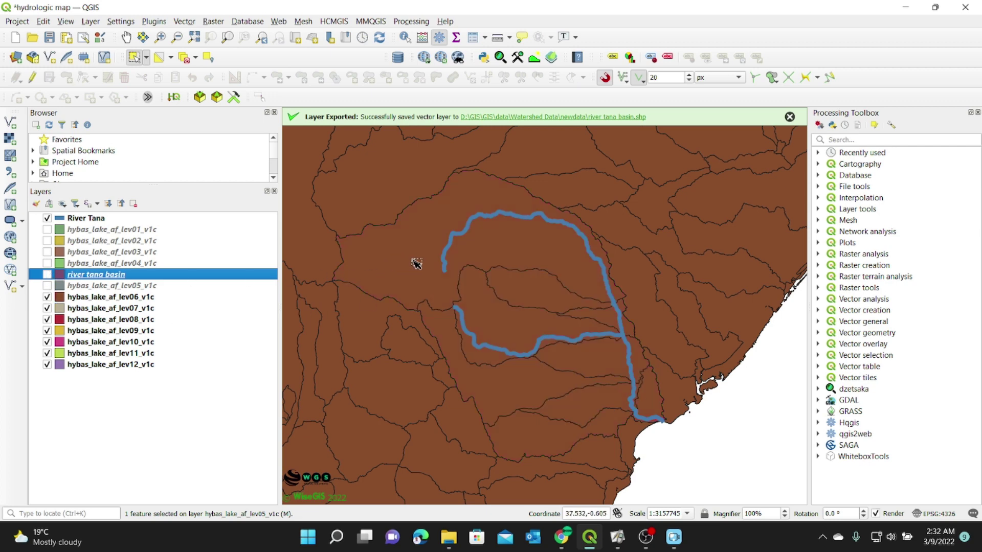
pyautogui.click(94, 302)
pyautogui.click(429, 281)
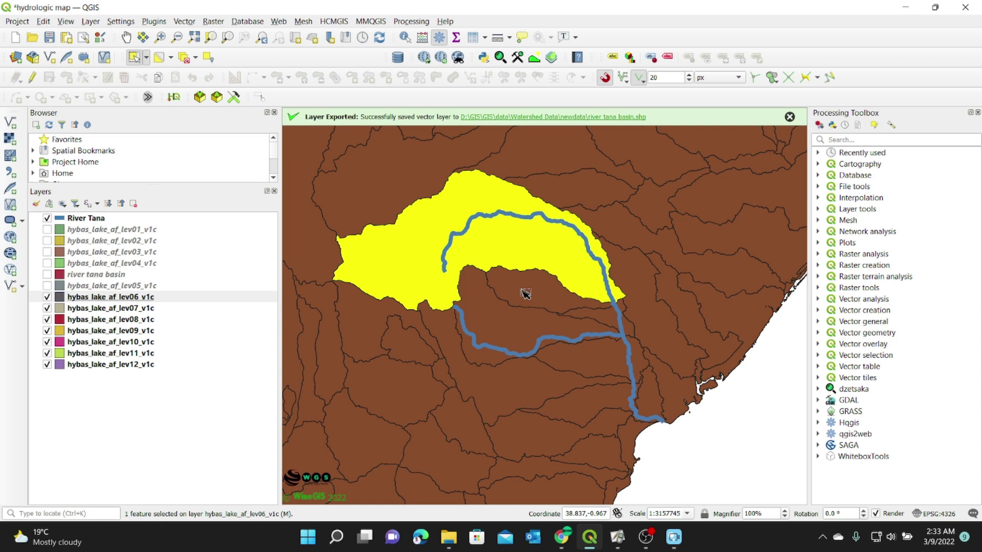
pyautogui.keyDown('shift'); pyautogui.click(547, 295); pyautogui.keyUp('shift')
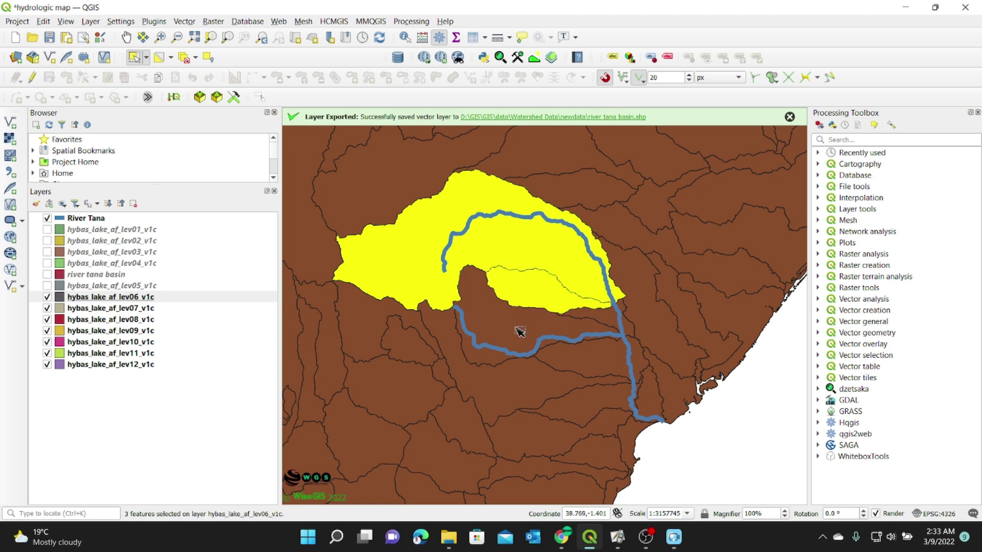
pyautogui.keyDown('shift'); pyautogui.click(519, 330); pyautogui.keyUp('shift')
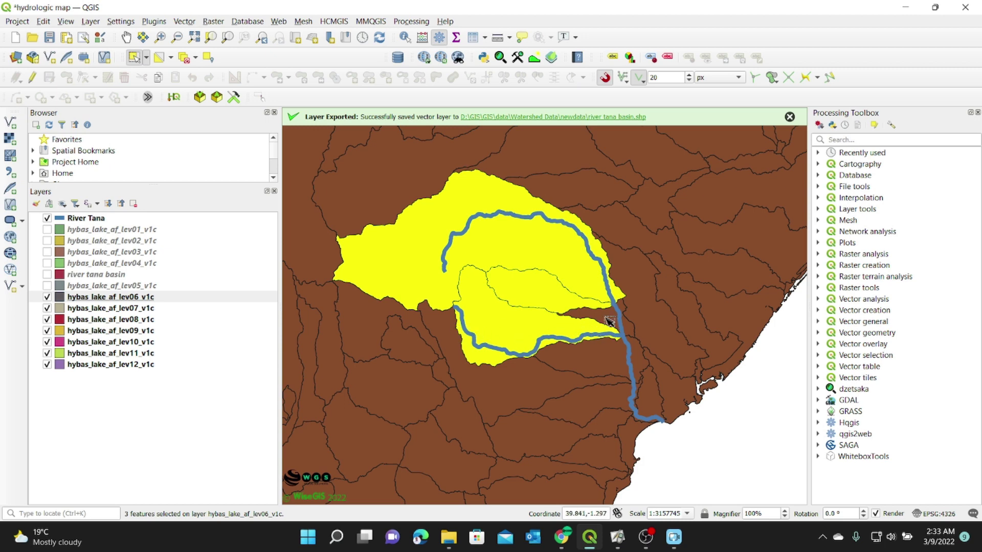
pyautogui.keyDown('shift'); pyautogui.click(606, 319); pyautogui.keyUp('shift')
pyautogui.keyDown('shift'); pyautogui.click(595, 355); pyautogui.keyUp('shift')
pyautogui.keyDown('shift'); pyautogui.click(583, 371); pyautogui.keyUp('shift')
pyautogui.keyDown('shift'); pyautogui.click(537, 381); pyautogui.keyUp('shift')
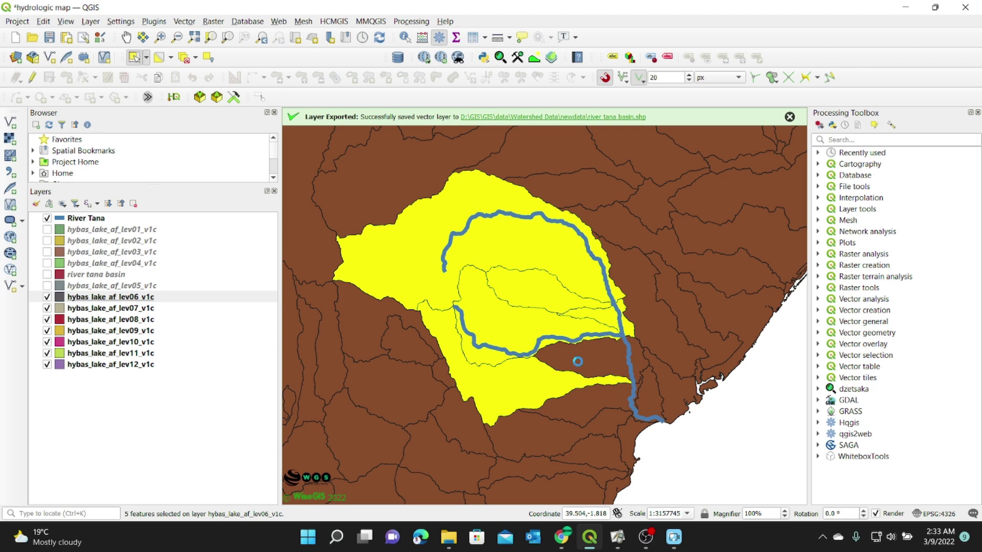
pyautogui.keyDown('shift'); pyautogui.click(589, 364); pyautogui.keyUp('shift')
pyautogui.keyDown('shift'); pyautogui.click(614, 405); pyautogui.keyUp('shift')
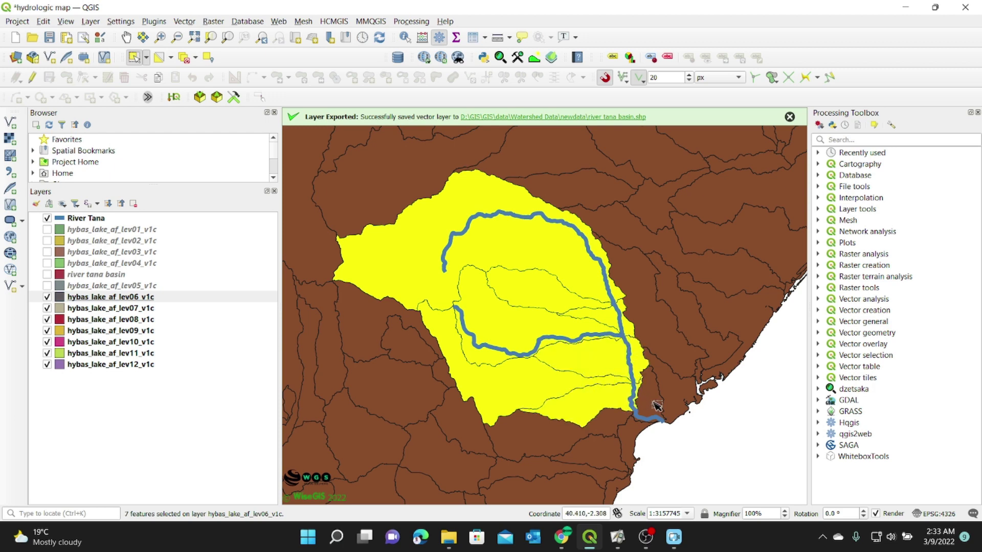
pyautogui.keyDown('shift'); pyautogui.click(657, 408); pyautogui.keyUp('shift')
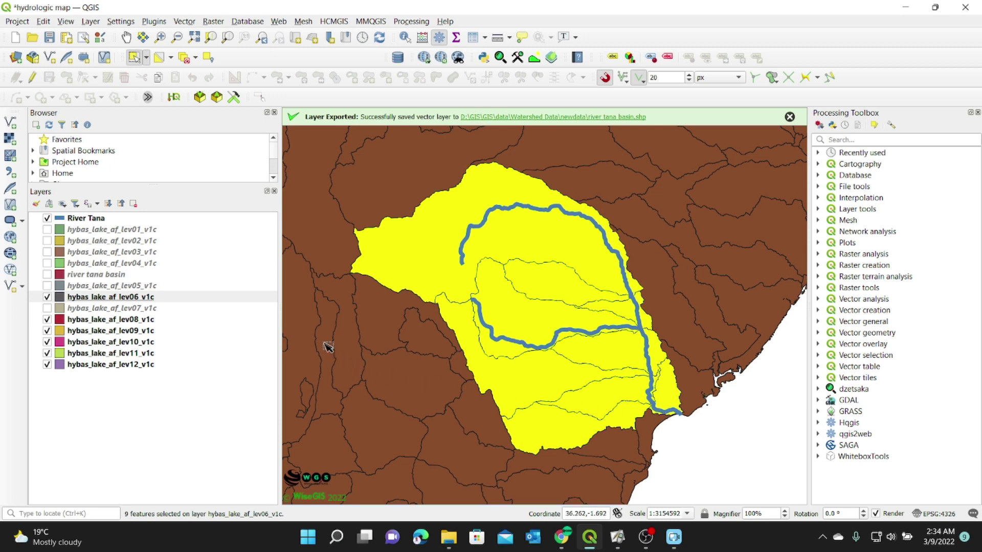
# Export the selected hybas_lake_af_lev06_v1c sub-basins as an ESRI Shapefile named river tana subbasin in the newdata folder, adding it to the map.
pyautogui.rightClick(118, 299)
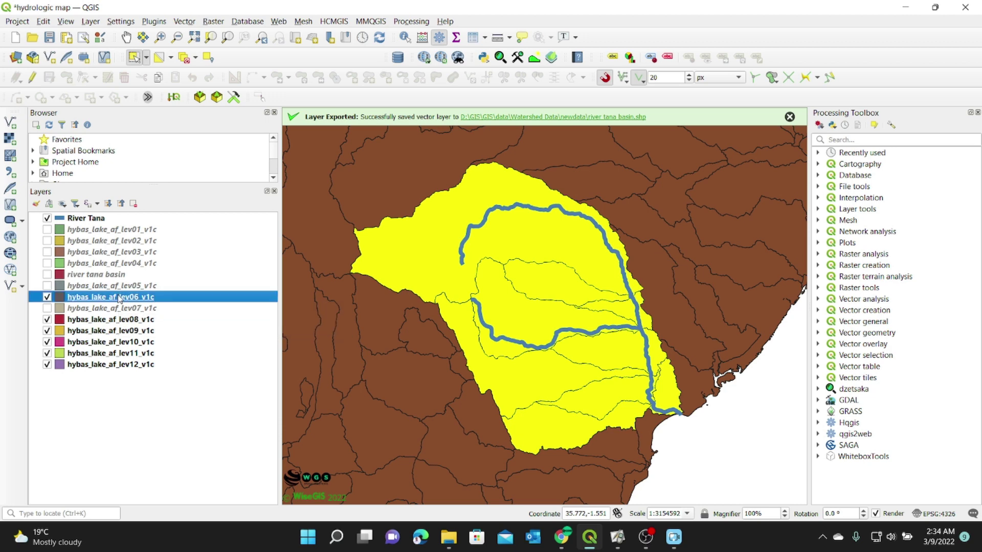
pyautogui.moveTo(153, 257)
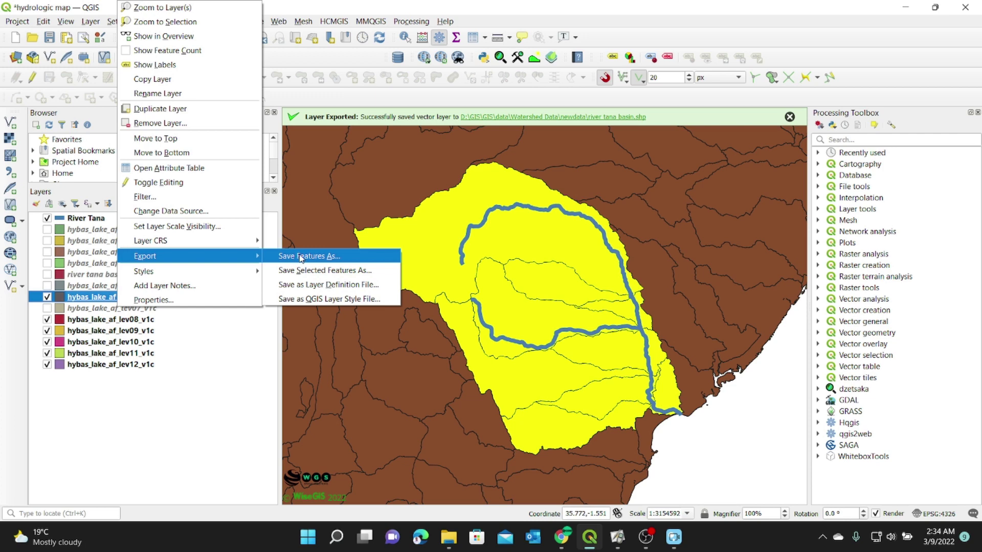
pyautogui.click(315, 272)
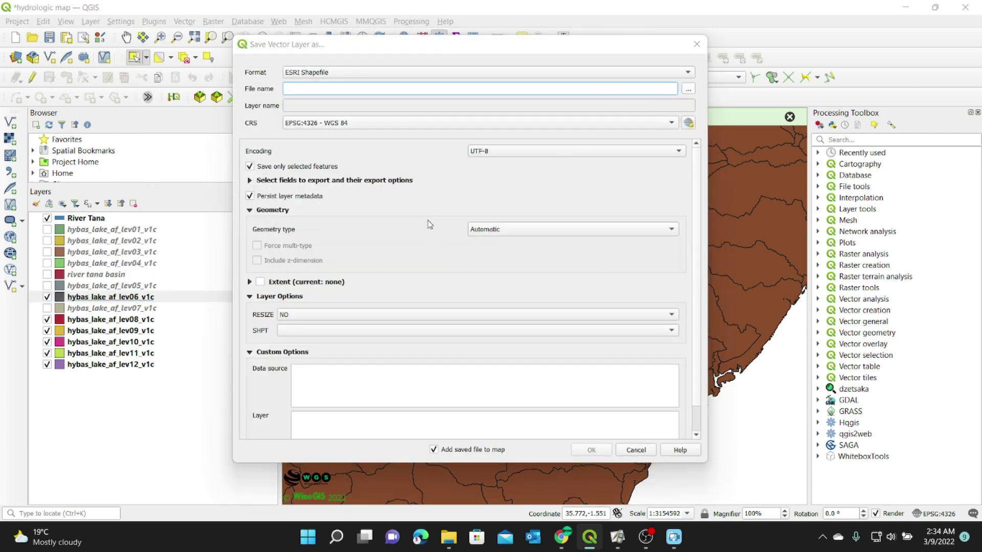
pyautogui.click(688, 89)
pyautogui.click(395, 158)
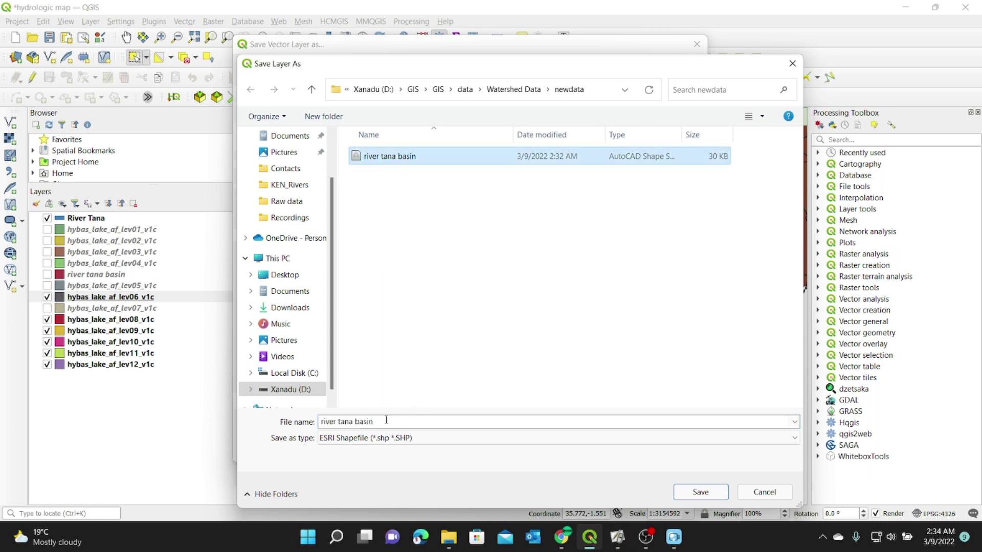
pyautogui.click(356, 421)
pyautogui.click(355, 421)
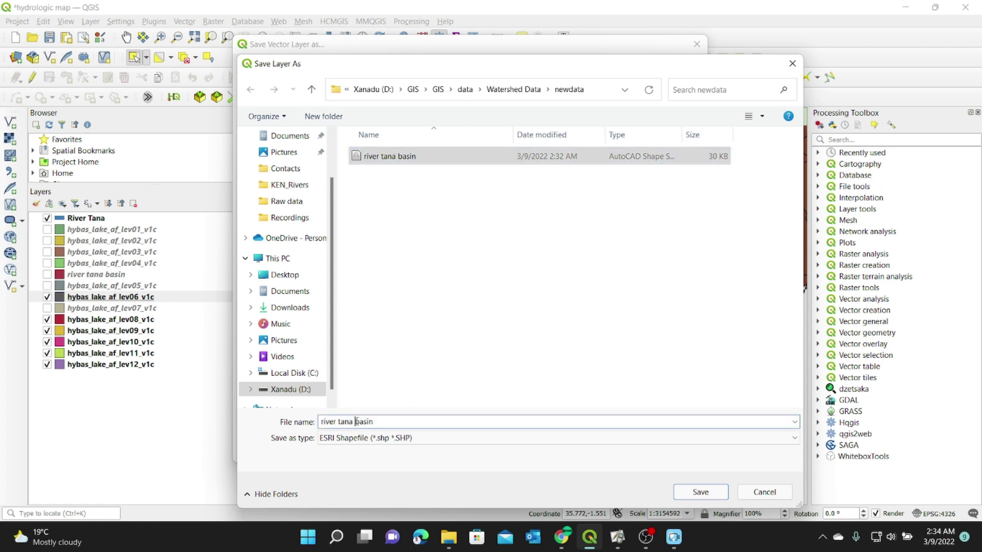
pyautogui.write('subb')
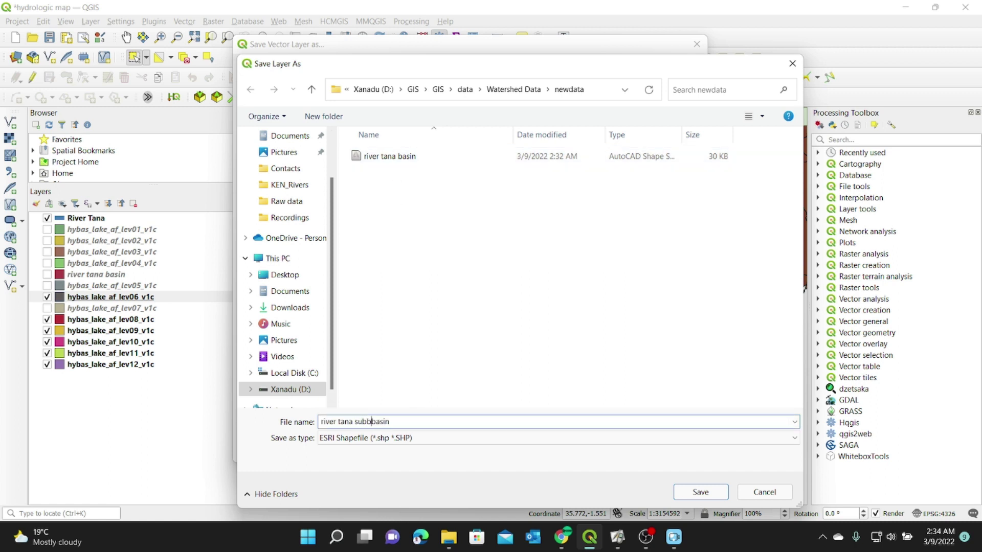
pyautogui.press('BackSpace')
pyautogui.write('-')
pyautogui.press('BackSpace')
pyautogui.click(700, 492)
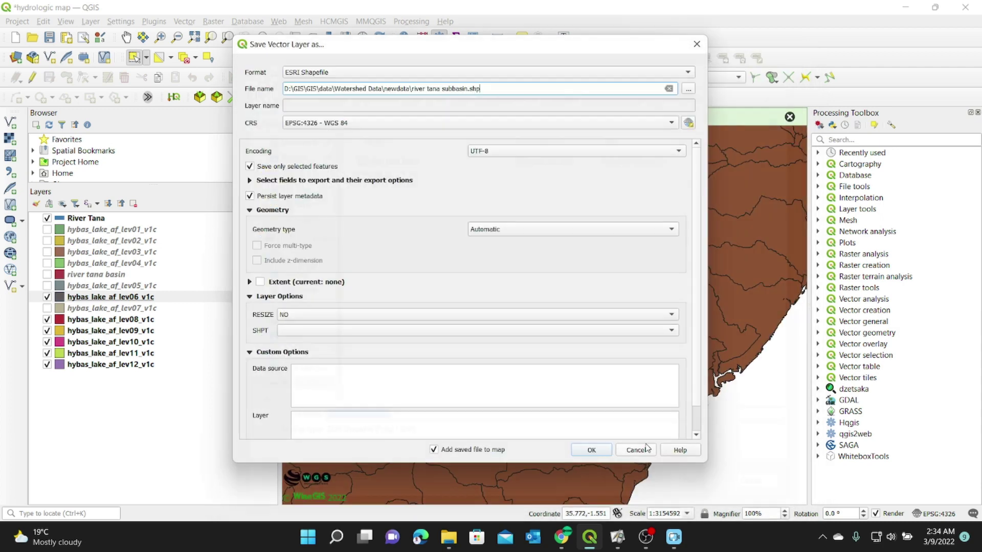
pyautogui.click(591, 451)
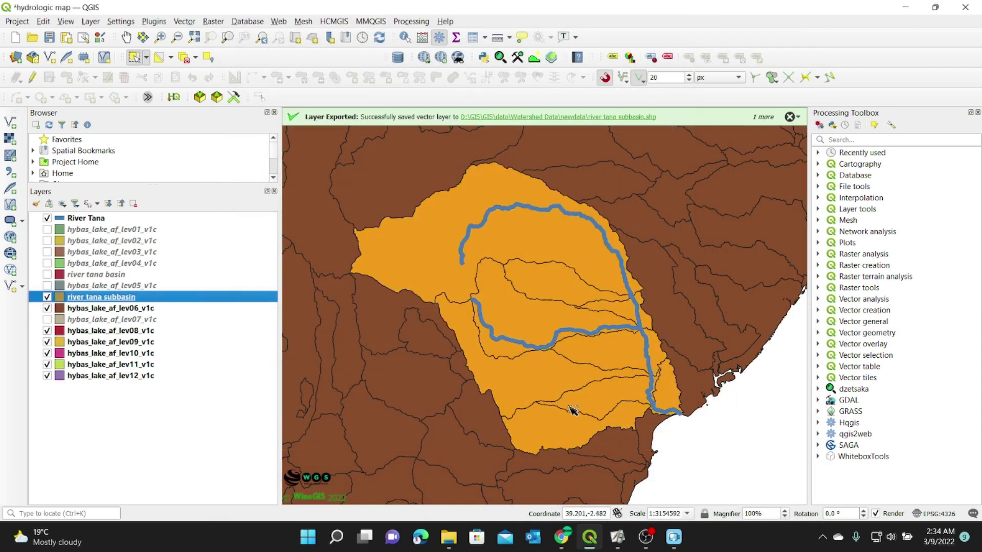
# Hide the hybas_lake_af layers from lev08_v1c through lev12_v1c.
pyautogui.click(47, 331)
pyautogui.click(47, 342)
pyautogui.click(48, 353)
pyautogui.click(47, 365)
pyautogui.click(47, 375)
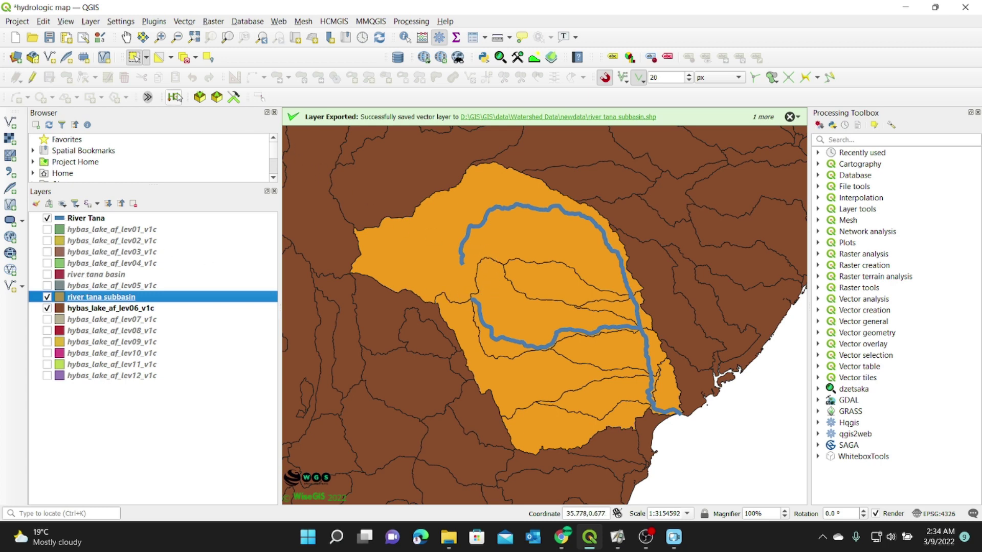
# Add the HydroRIVERS_v10_af shapefile from the HydroRIVERS_v10_af_shp folder inside Watershed Data as a vector layer.
pyautogui.click(10, 122)
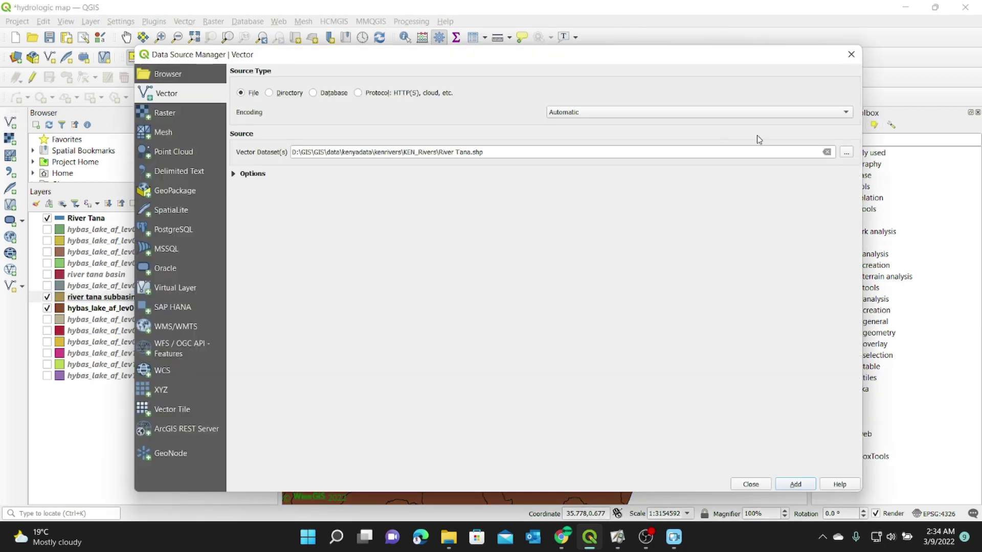
pyautogui.click(845, 152)
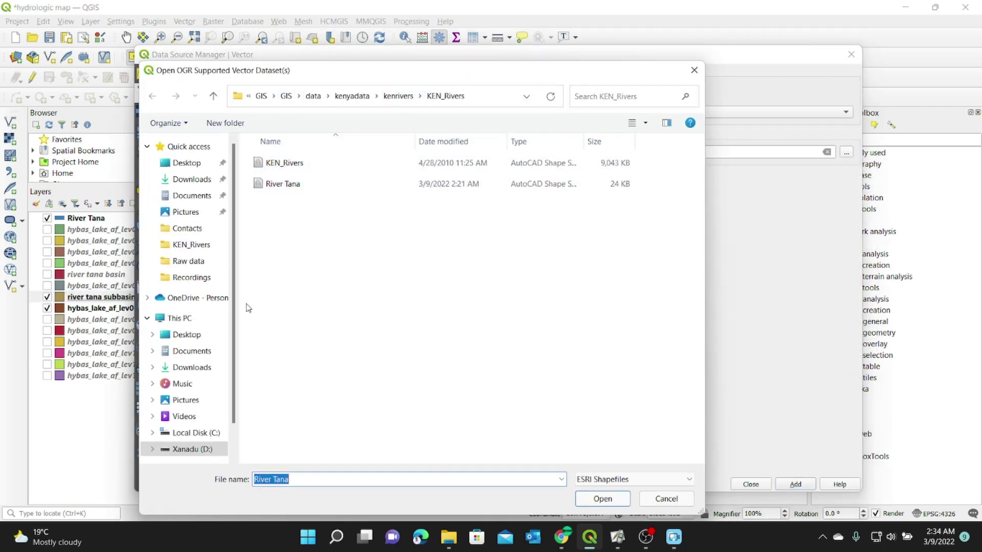
pyautogui.click(198, 449)
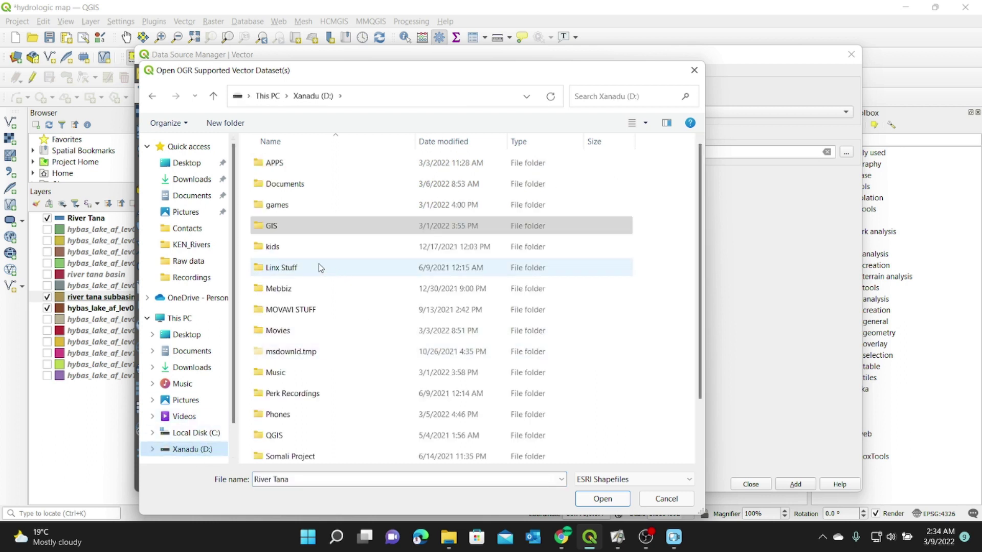
pyautogui.doubleClick(287, 228)
pyautogui.doubleClick(288, 228)
pyautogui.doubleClick(313, 286)
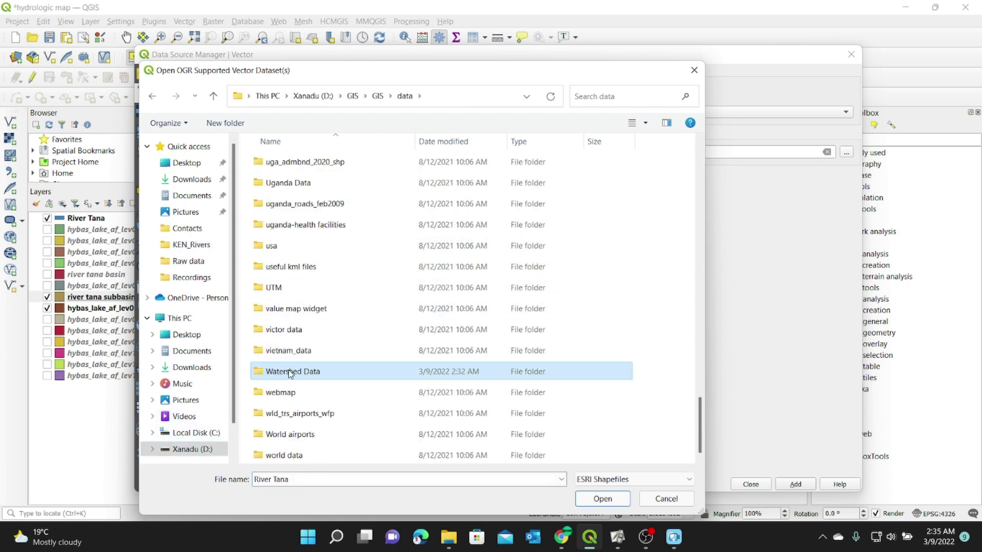
pyautogui.doubleClick(287, 373)
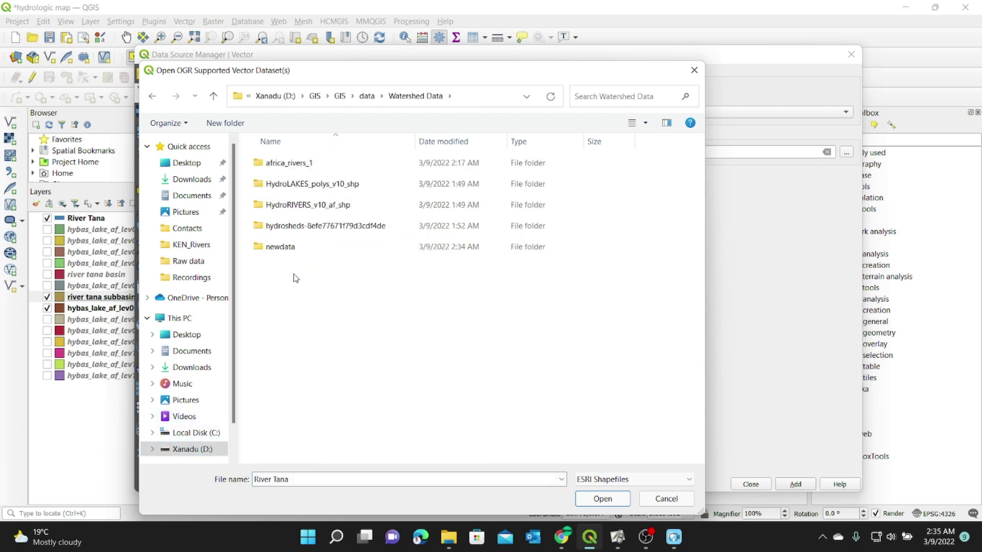
pyautogui.doubleClick(301, 207)
pyautogui.doubleClick(316, 164)
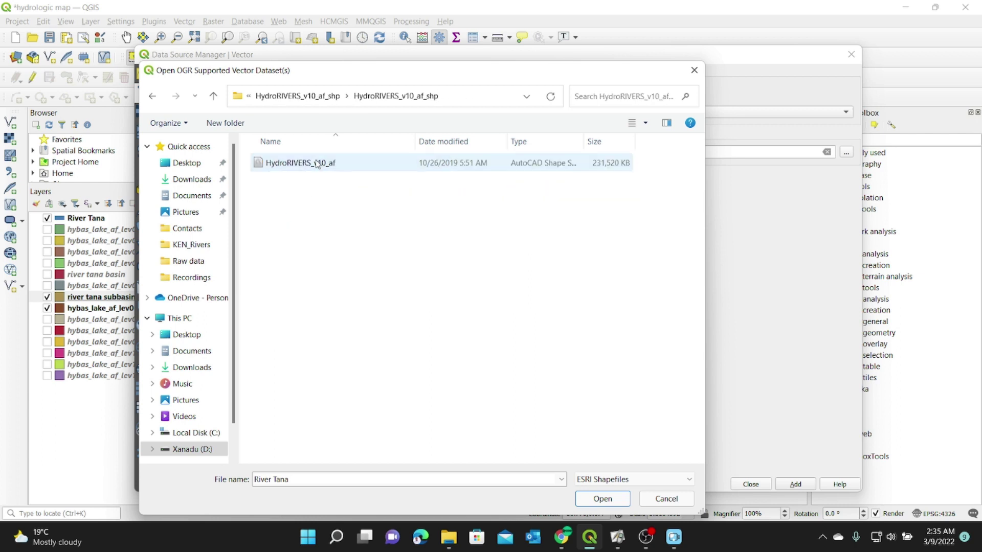
pyautogui.doubleClick(296, 164)
pyautogui.click(795, 484)
pyautogui.click(751, 485)
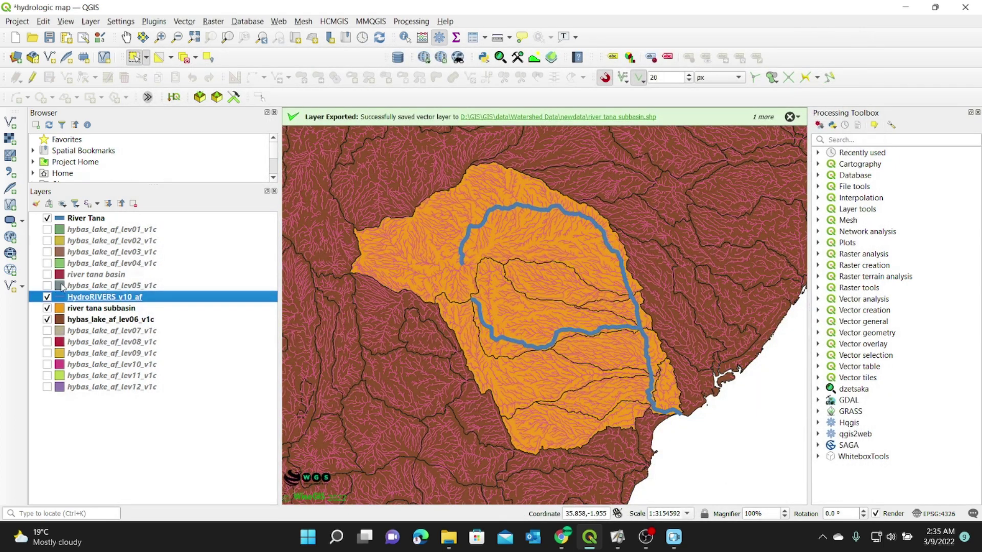
# Move the HydroRIVERS_v10_af layer directly below River Tana in the layer order and inspect its rivers across the basin.
pyautogui.moveTo(72, 301); pyautogui.dragTo(85, 230)
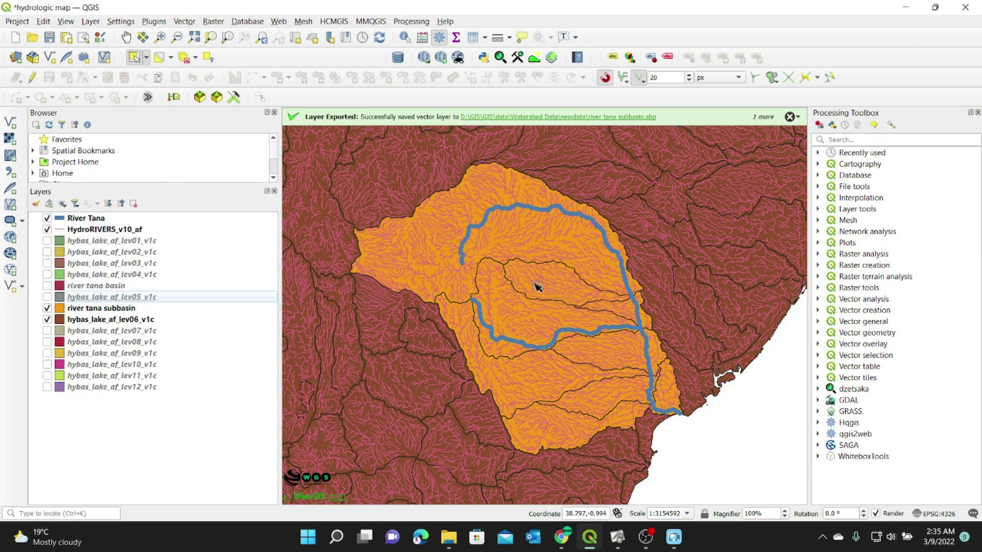
pyautogui.scroll(1, 524, 277)
pyautogui.moveTo(714, 320); pyautogui.dragTo(608, 240)
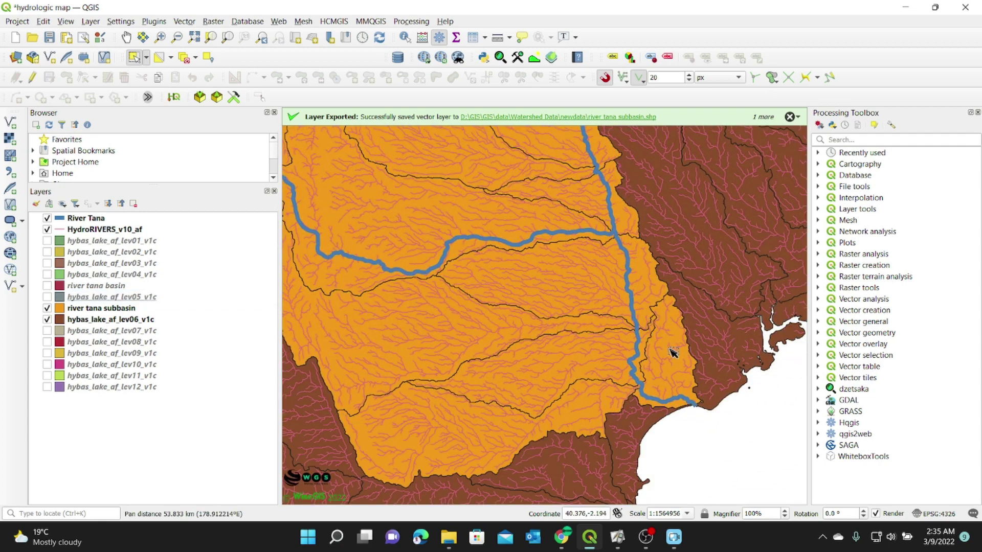
pyautogui.scroll(-1, 661, 272)
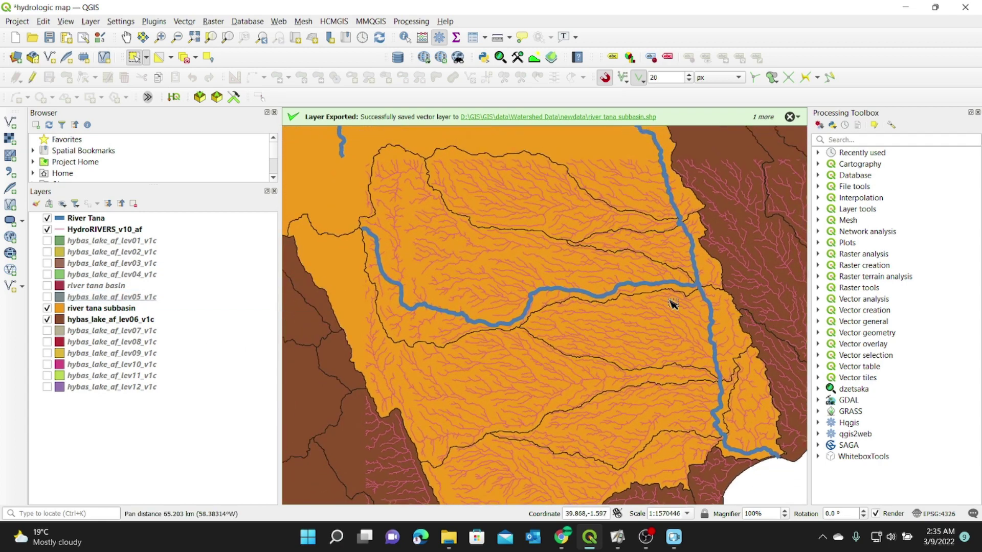
pyautogui.moveTo(661, 273); pyautogui.dragTo(639, 277)
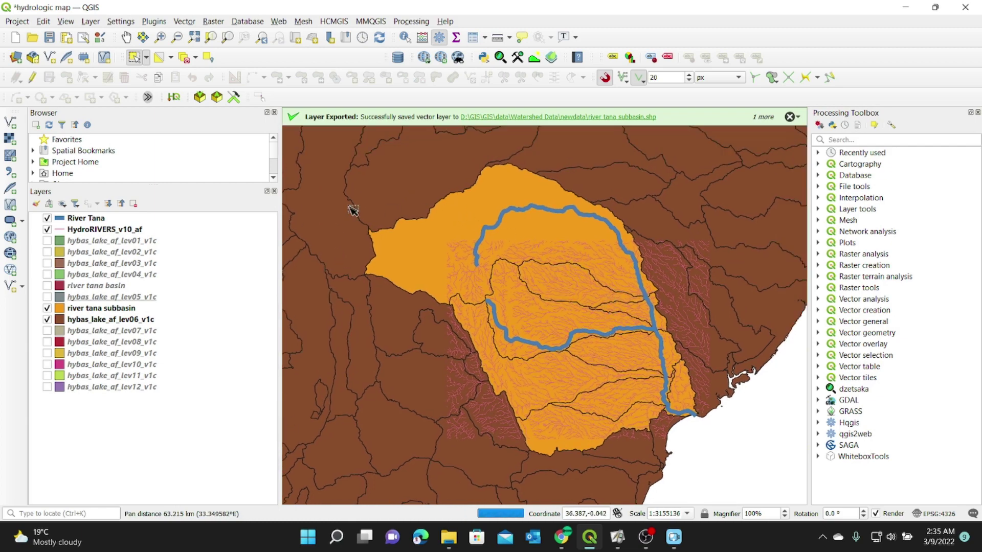
pyautogui.moveTo(357, 212); pyautogui.dragTo(330, 253)
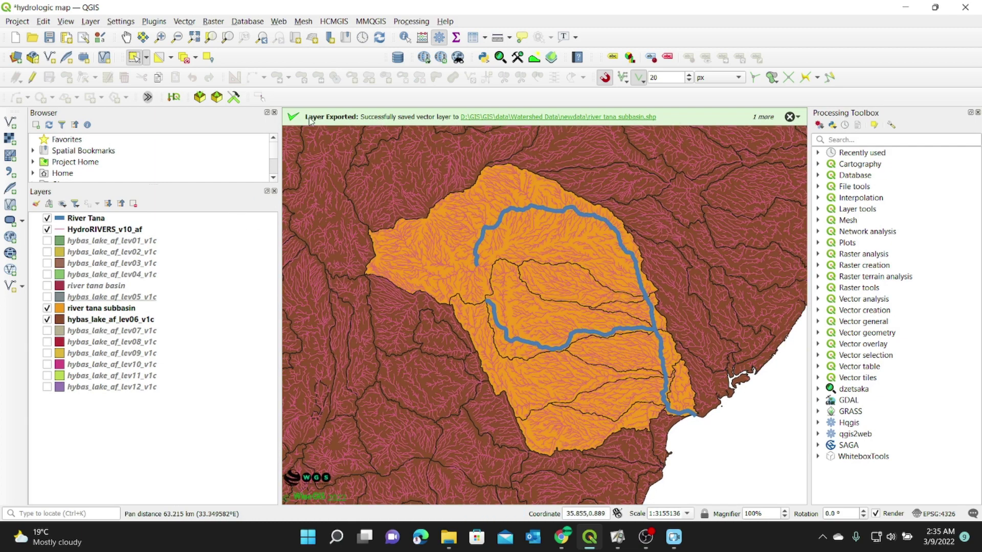
# Set up the Clip geoprocessing tool with HydroRIVERS_v10_af as the input layer and river tana basin as the overlay layer.
pyautogui.click(187, 22)
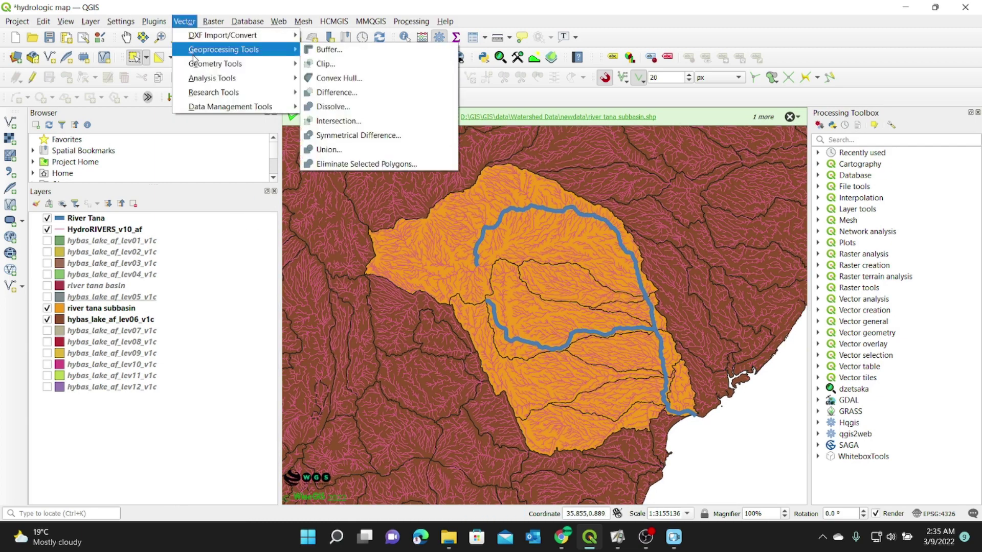
pyautogui.click(327, 64)
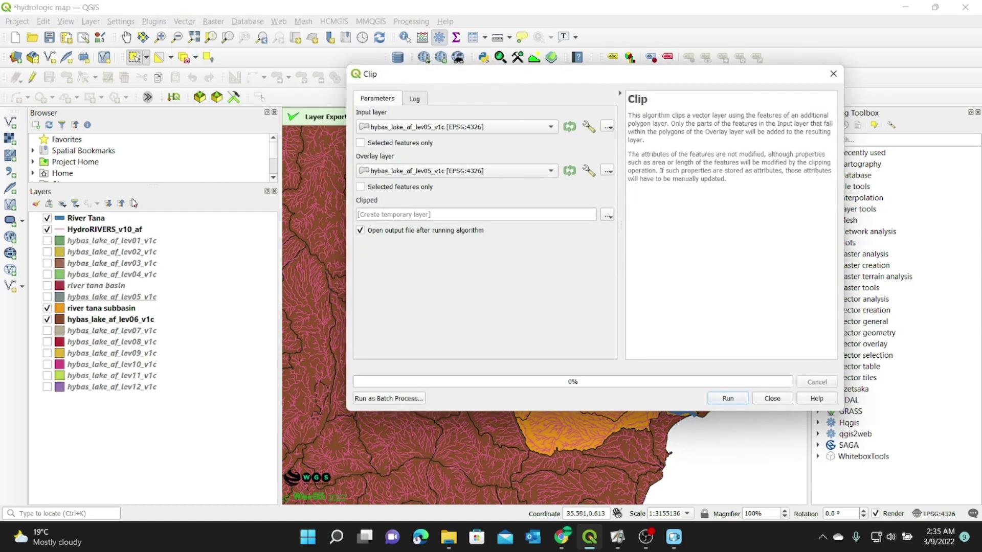
pyautogui.moveTo(92, 230); pyautogui.dragTo(408, 127)
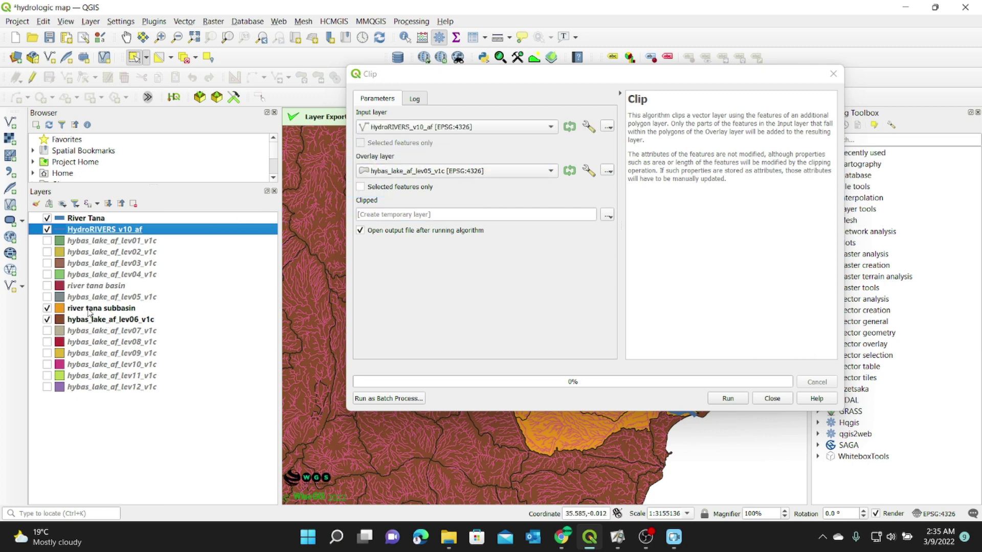
pyautogui.click(89, 288)
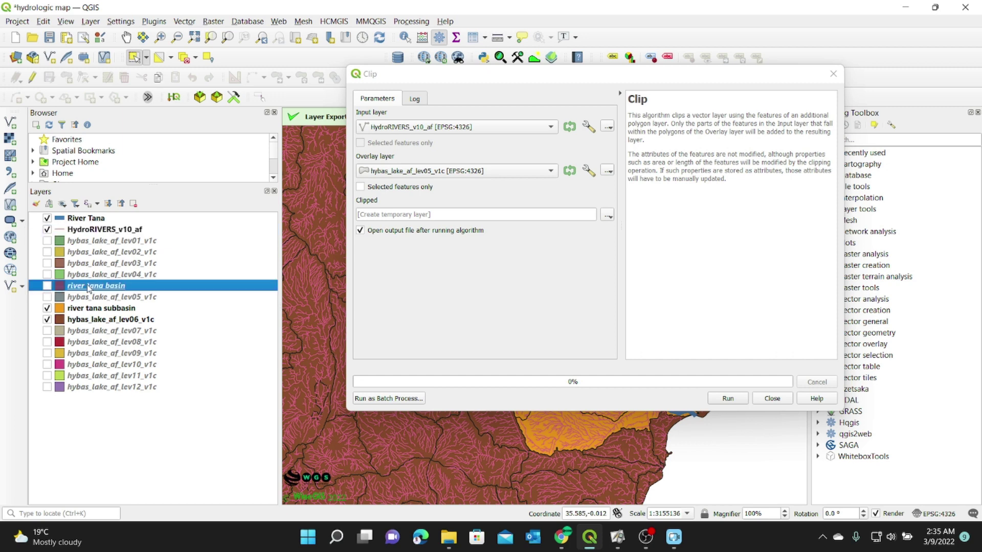
pyautogui.moveTo(80, 289); pyautogui.dragTo(400, 177)
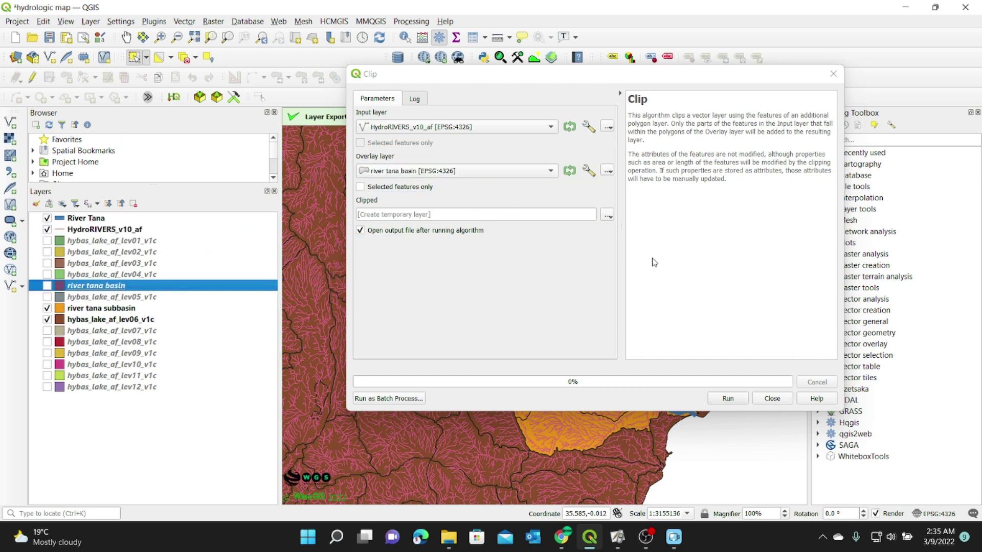
# Set the clipped output to a shapefile named River Tana Basin hydrorivers in the HydroRIVERS_v10_af_shp folder and run the clip.
pyautogui.click(607, 216)
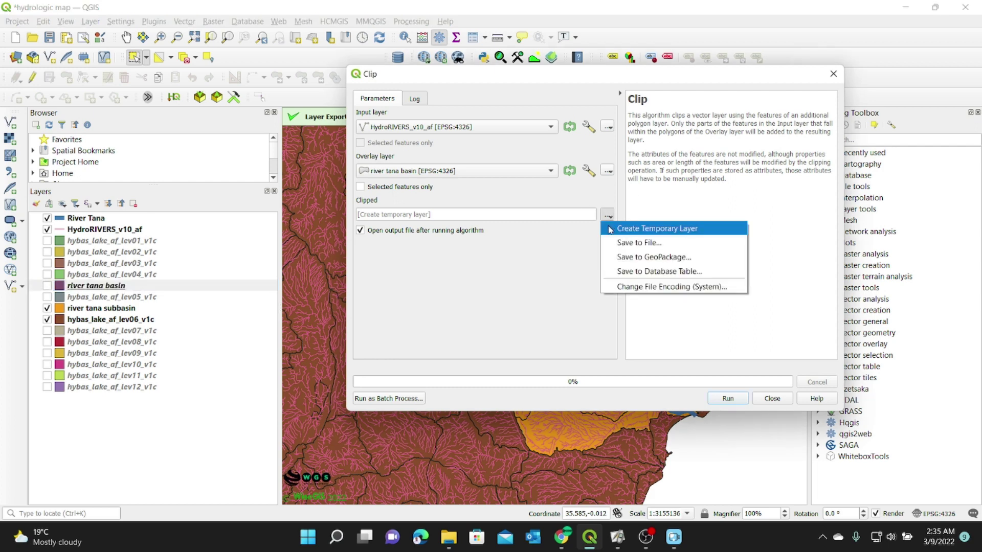
pyautogui.click(646, 244)
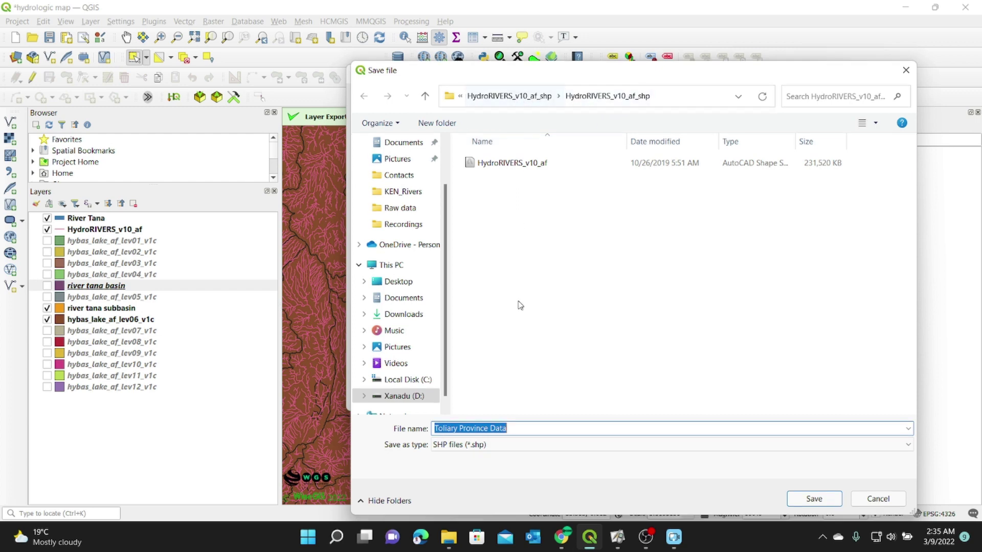
pyautogui.click(513, 429)
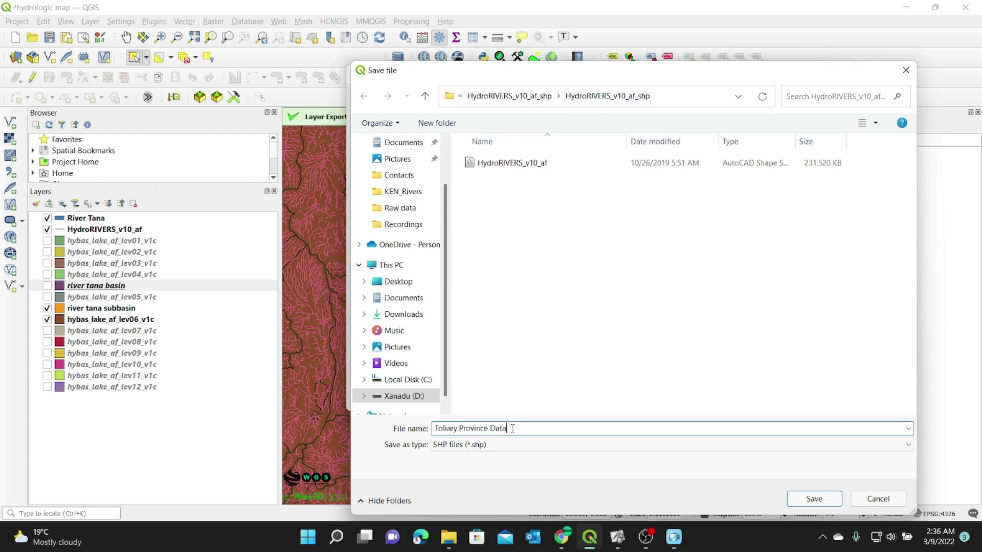
pyautogui.press('BackSpace')
pyautogui.press('BackSpace')
pyautogui.press('BackSpace')
pyautogui.press('BackSpace')
pyautogui.press('BackSpace')
pyautogui.press('BackSpace')
pyautogui.press('BackSpace')
pyautogui.press('BackSpace')
pyautogui.press('BackSpace')
pyautogui.press('BackSpace')
pyautogui.press('BackSpace')
pyautogui.press('BackSpace')
pyautogui.press('BackSpace')
pyautogui.press('BackSpace')
pyautogui.press('BackSpace')
pyautogui.press('BackSpace')
pyautogui.press('BackSpace')
pyautogui.press('BackSpace')
pyautogui.write('hr')
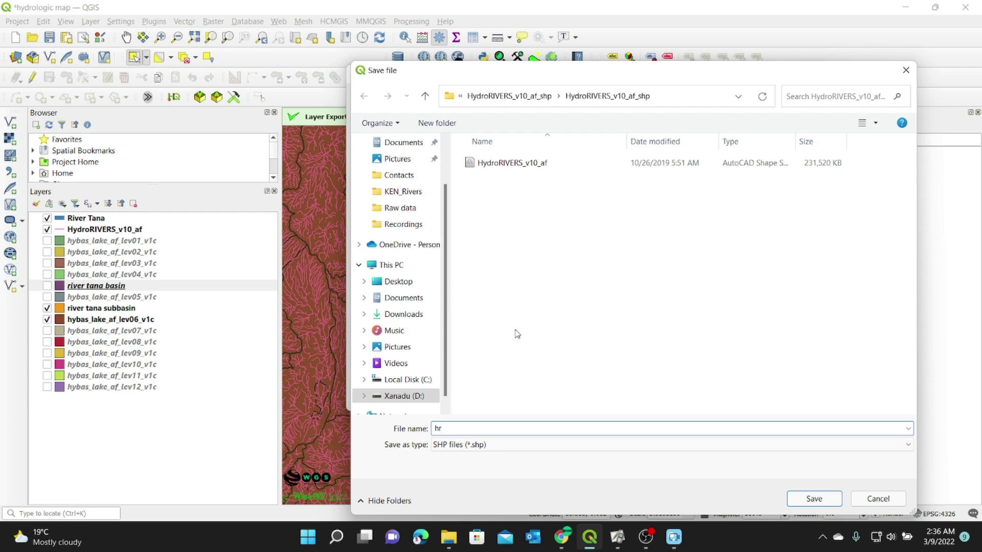
pyautogui.press('BackSpace')
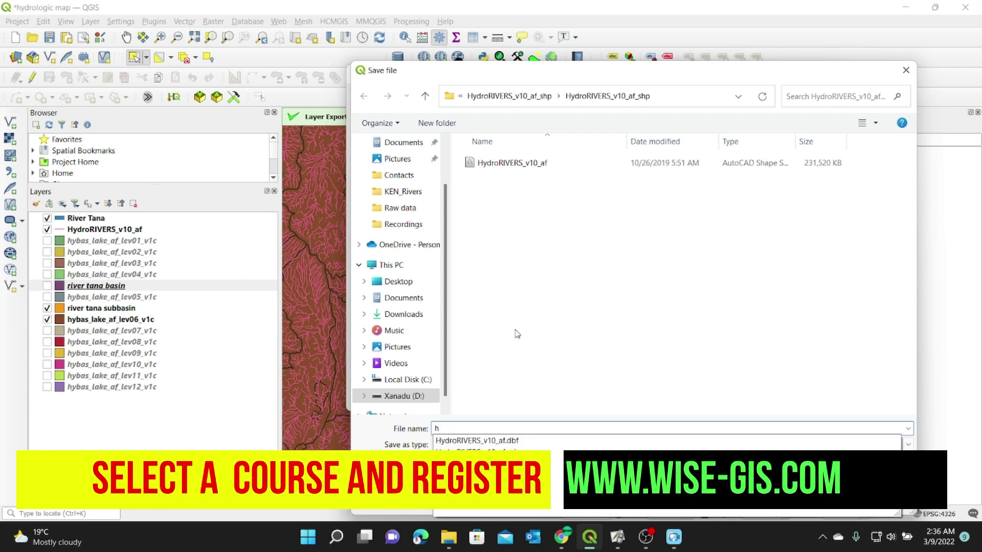
pyautogui.write('hy')
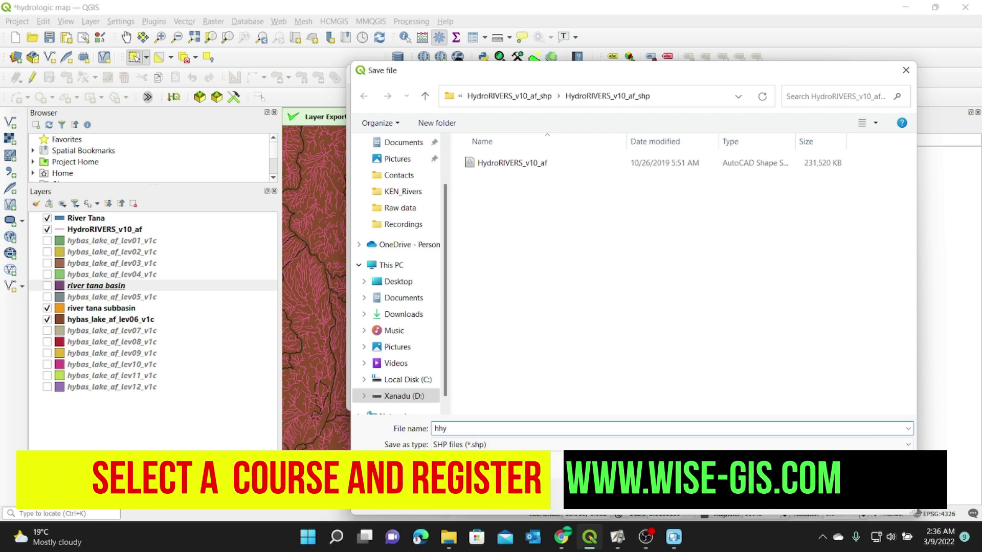
pyautogui.press('BackSpace')
pyautogui.write('ydro')
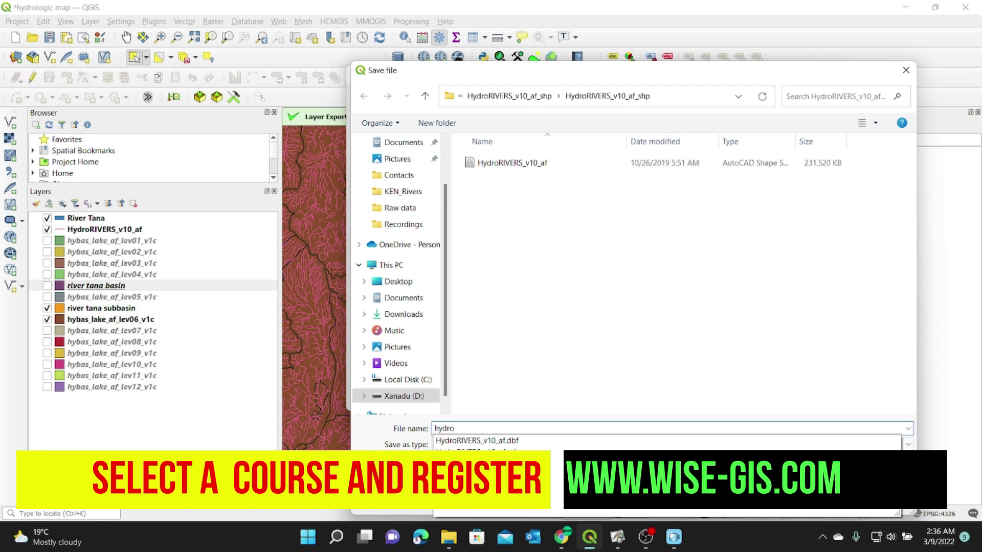
pyautogui.write('rivers')
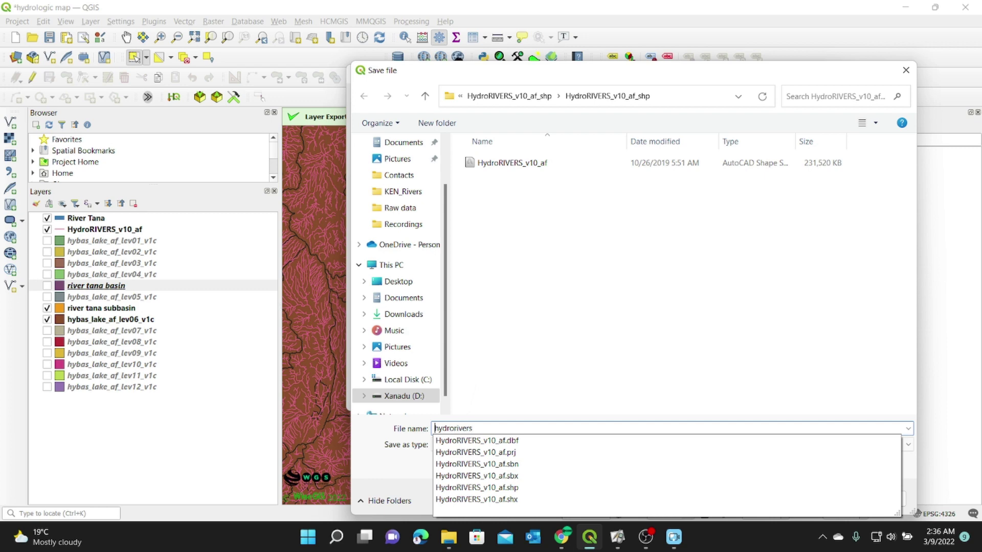
pyautogui.write('R')
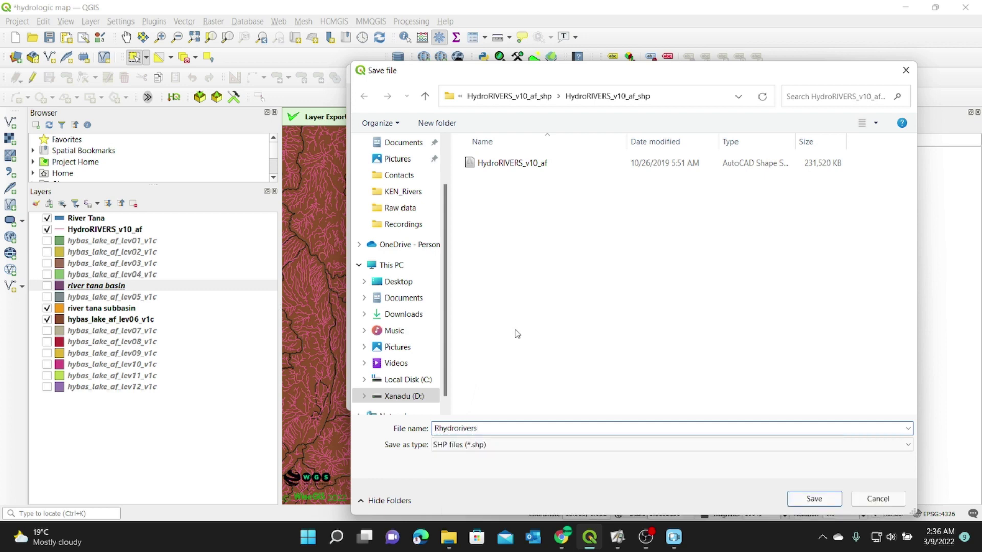
pyautogui.write('iver Tana Basin')
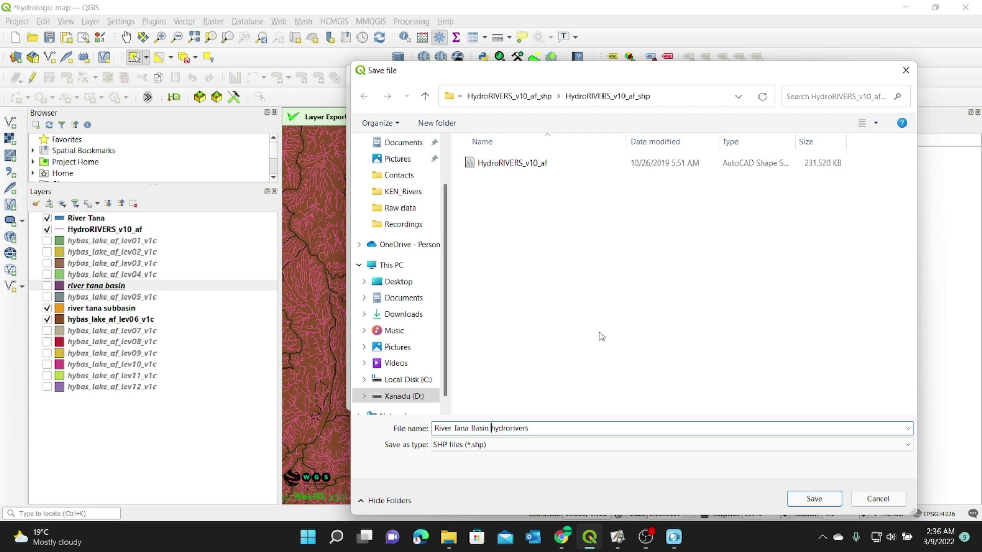
pyautogui.click(813, 498)
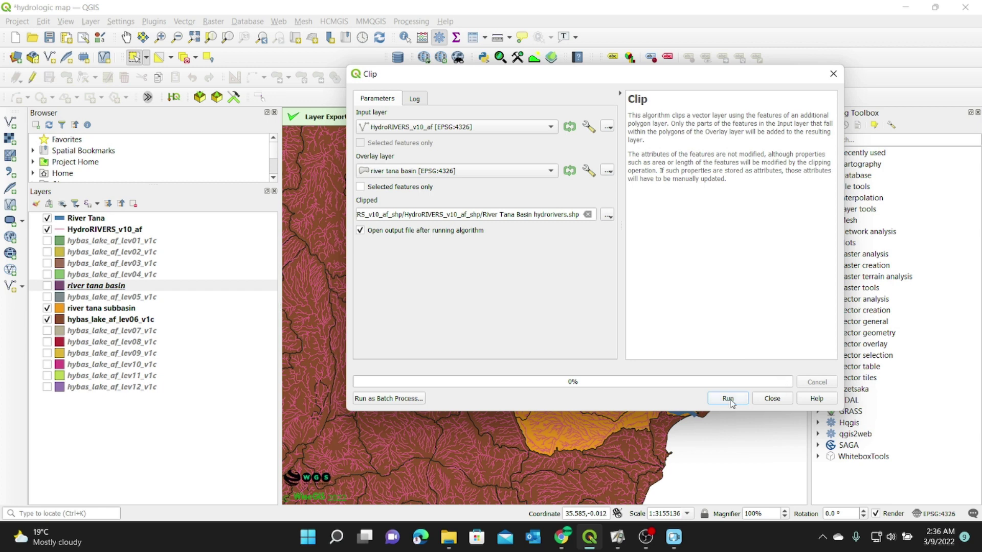
pyautogui.click(728, 399)
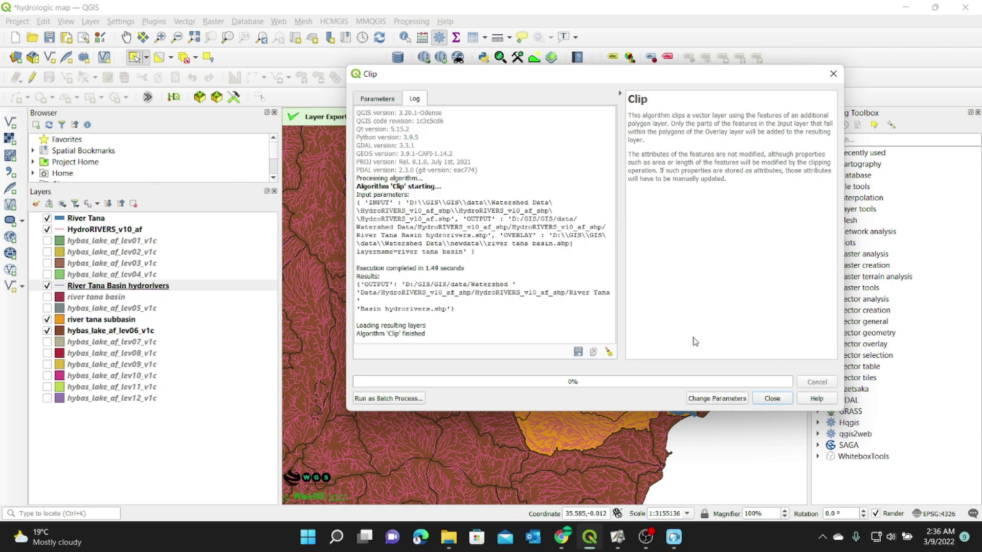
pyautogui.click(768, 400)
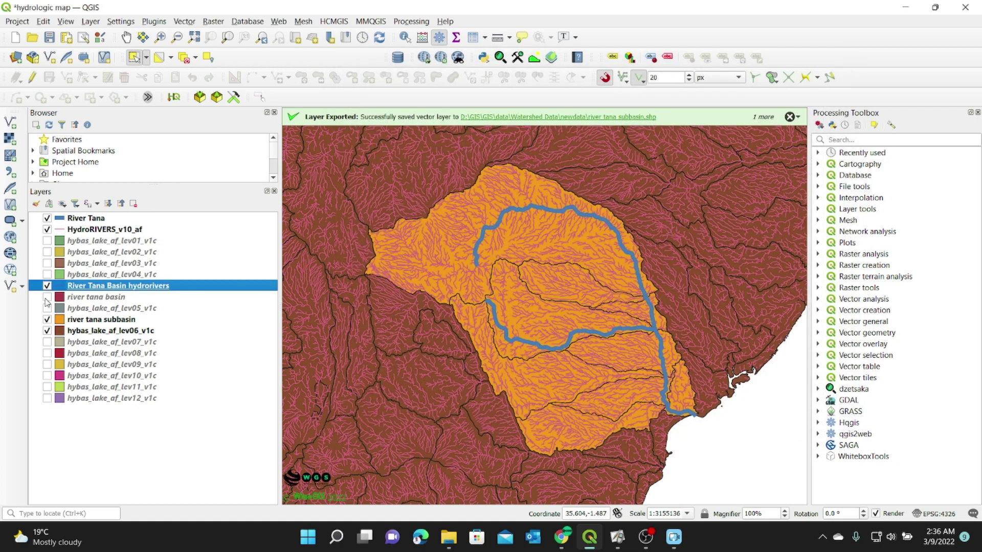
# Hide the HydroRIVERS_v10_af and hybas_lake_af_lev06_v1c layers and show the river tana basin layer.
pyautogui.click(48, 230)
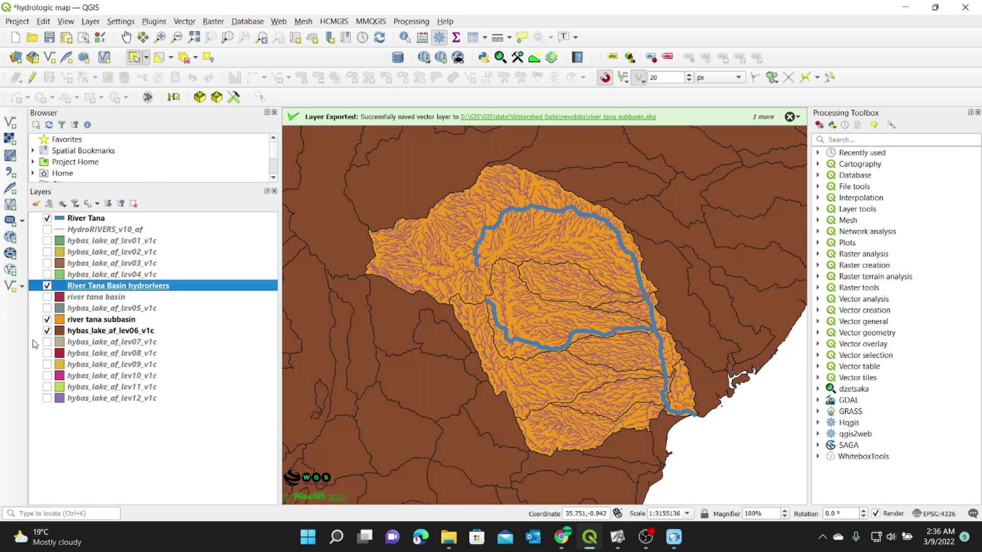
pyautogui.click(47, 331)
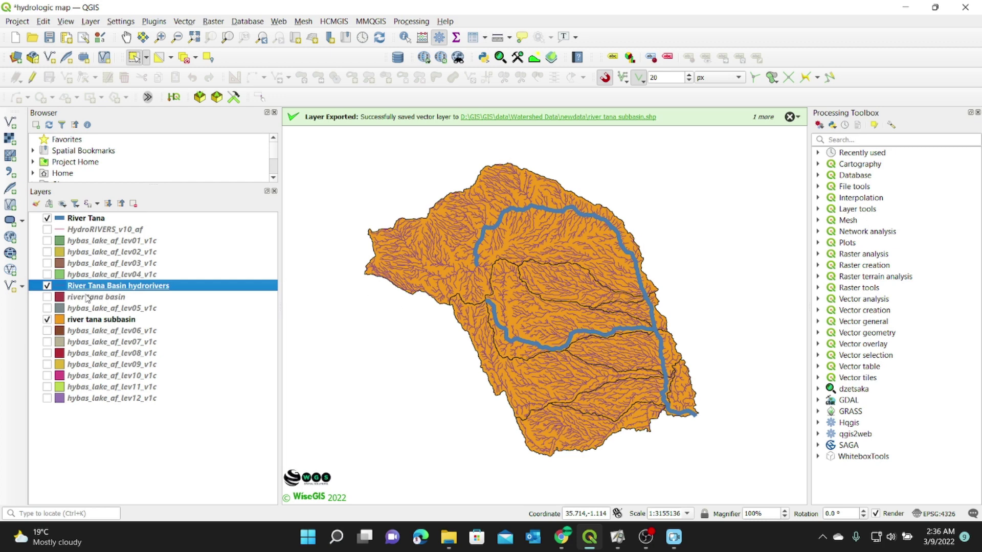
pyautogui.click(47, 297)
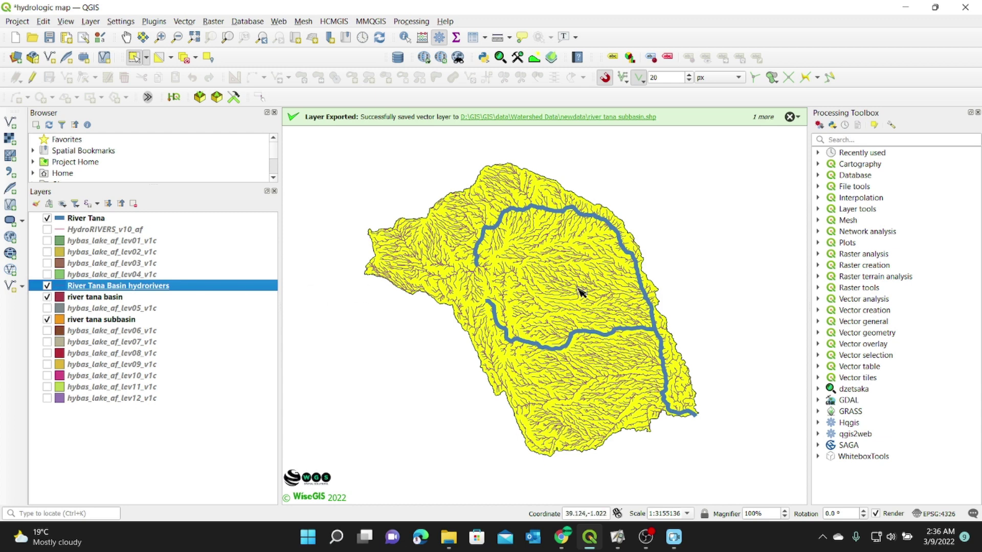
# Dismiss the newest layer export message and deselect all features of the river tana basin layer.
pyautogui.click(790, 118)
pyautogui.click(393, 328)
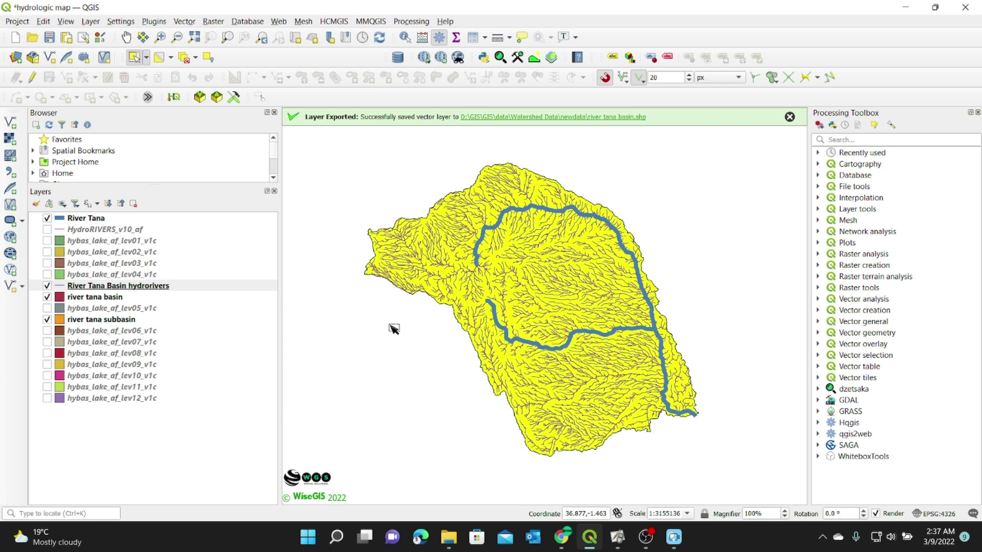
pyautogui.click(186, 58)
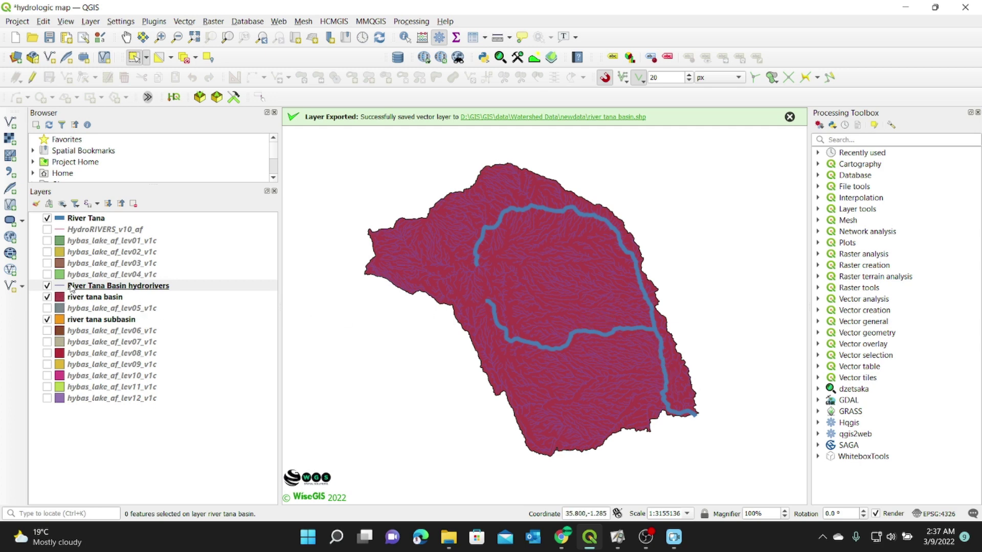
# Move the river tana basin layer directly below hybas_lake_af_lev06_v1c and inspect the clipped rivers around the lower sub-basins.
pyautogui.moveTo(71, 299); pyautogui.dragTo(72, 335)
pyautogui.scroll(1, 592, 333)
pyautogui.moveTo(626, 331); pyautogui.dragTo(577, 300)
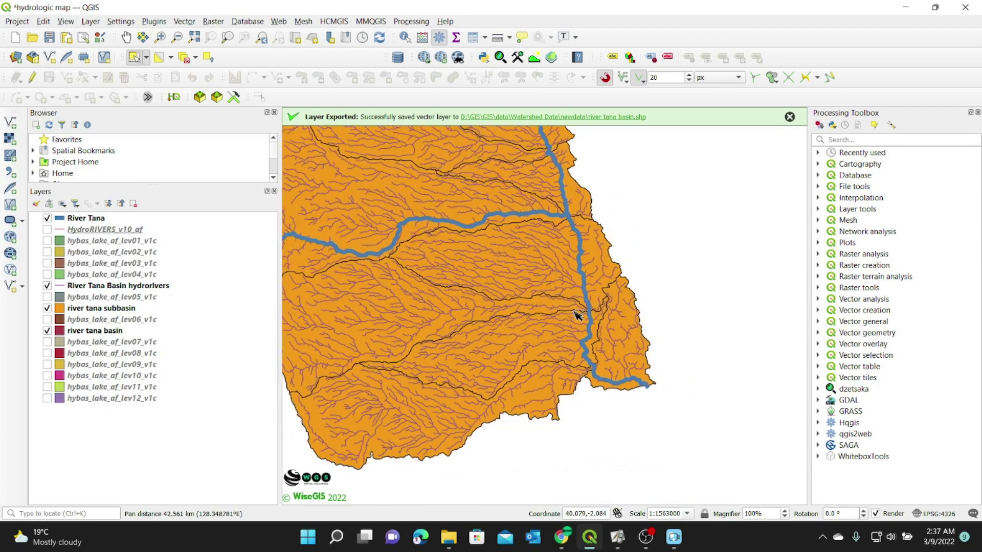